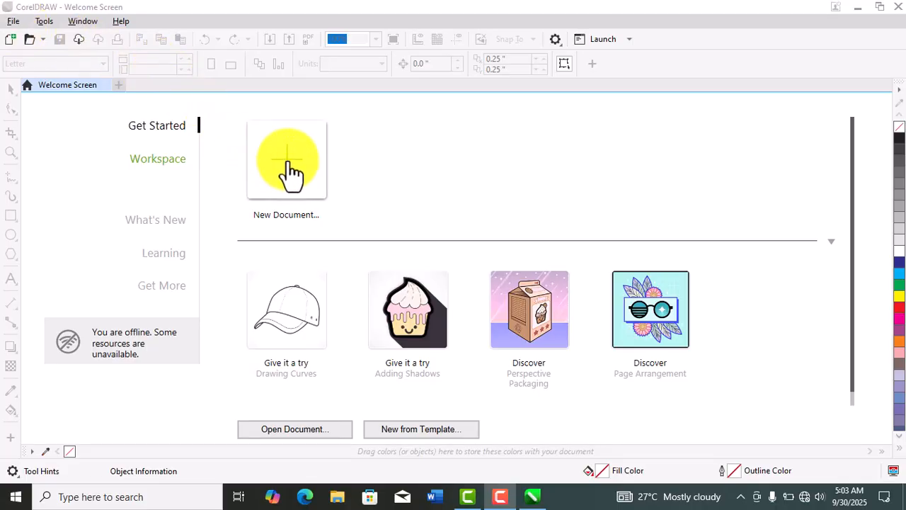
- Start a new document named "flyer d", keeping the Custom preset
click(290, 170)
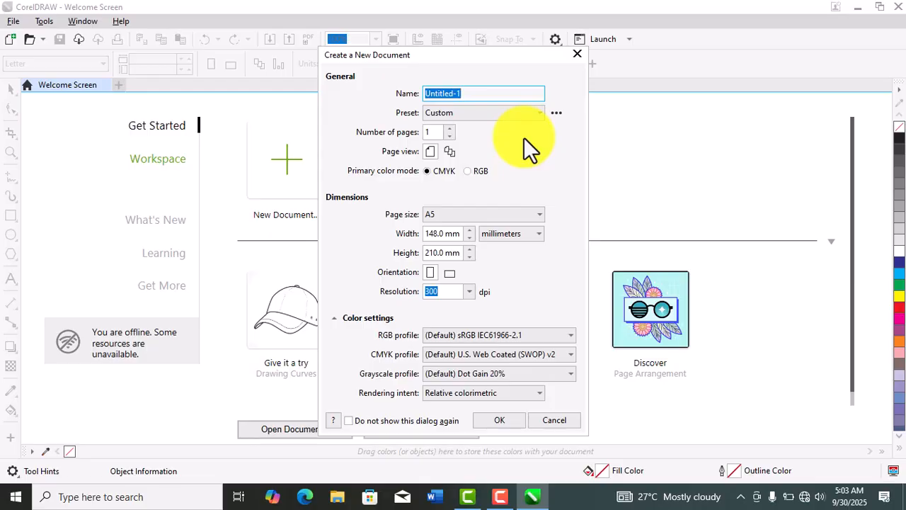
click(464, 99)
key(BackSpace)
key(BackSpace)
key(BackSpace)
key(BackSpace)
key(BackSpace)
key(BackSpace)
key(BackSpace)
key(BackSpace)
key(BackSpace)
key(BackSpace)
text(flyer d)
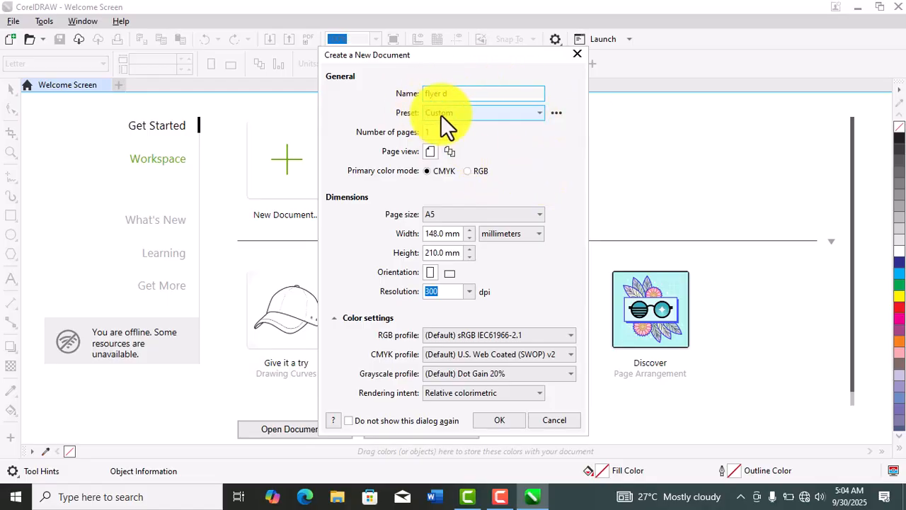
click(539, 114)
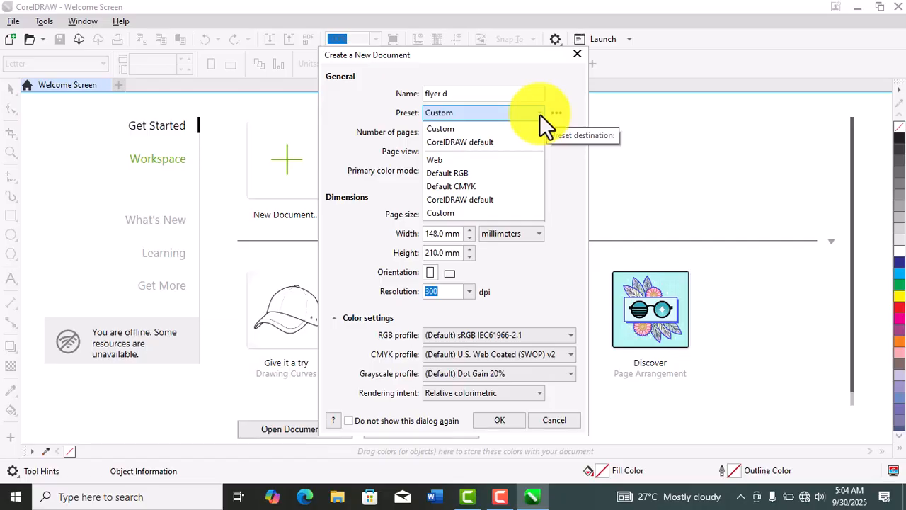
click(539, 114)
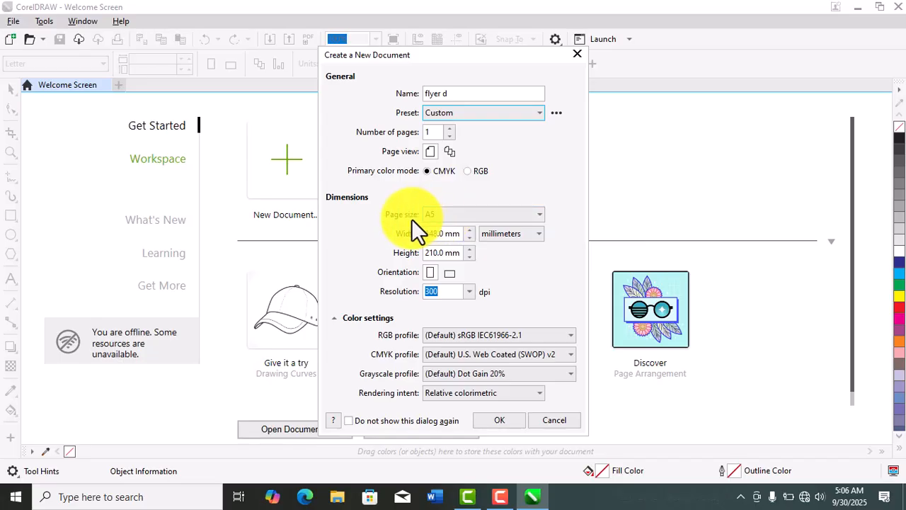
- Create the document with page size A5, units in millimeters and a resolution of 300 dpi
click(539, 213)
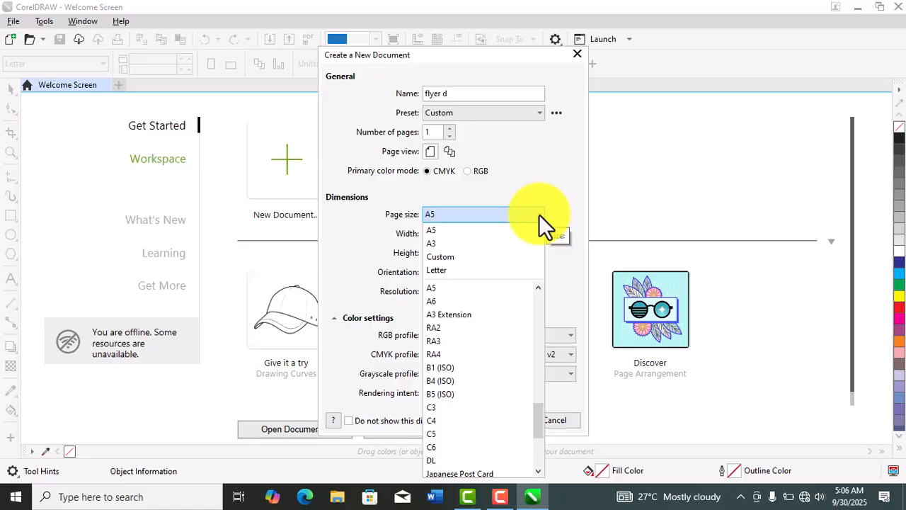
click(473, 258)
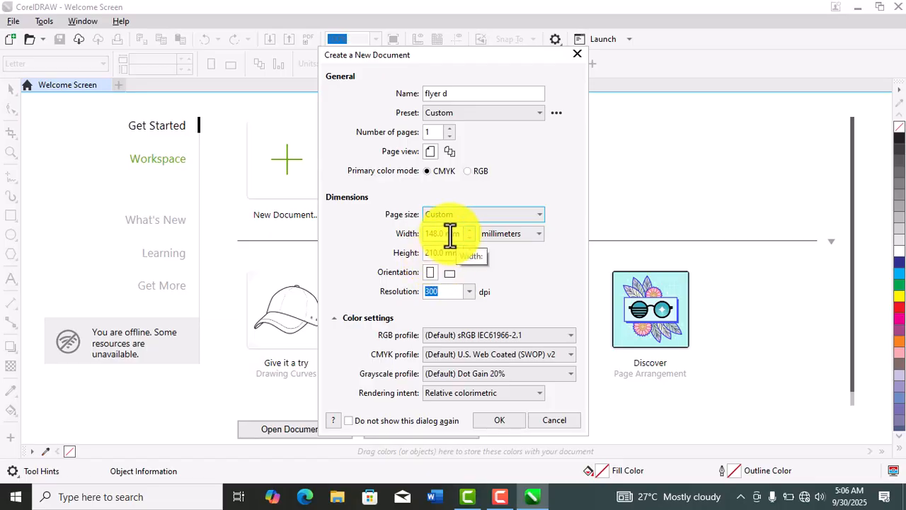
click(537, 214)
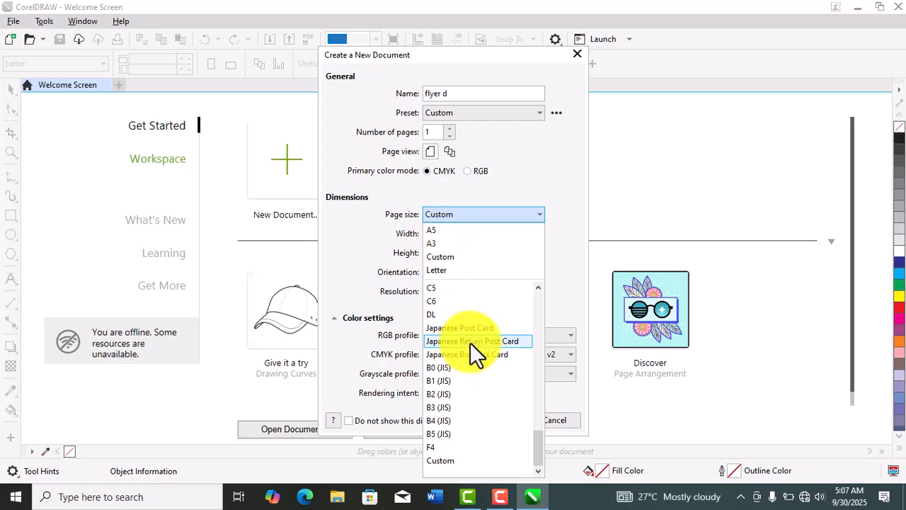
click(431, 233)
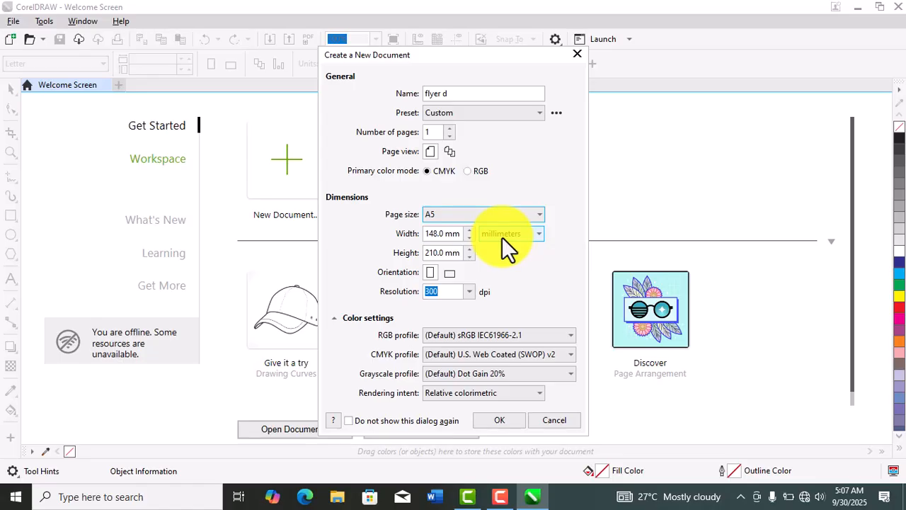
click(540, 233)
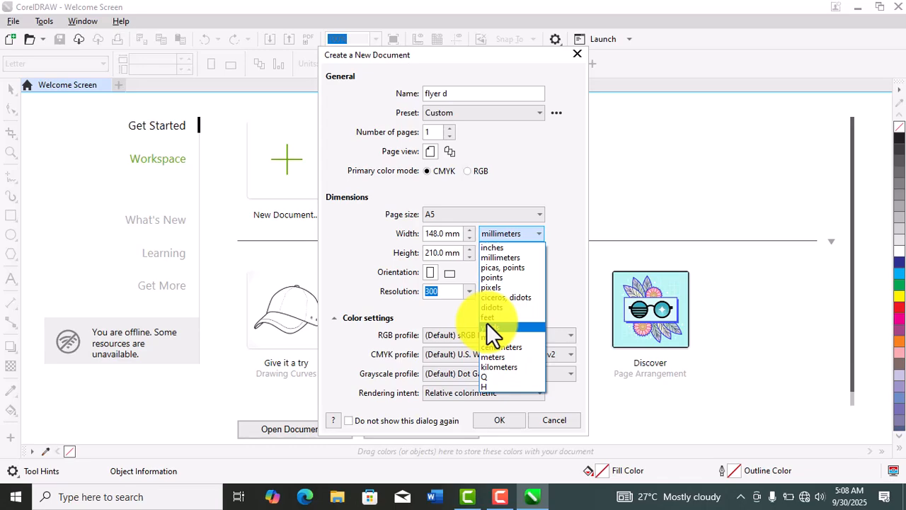
click(557, 216)
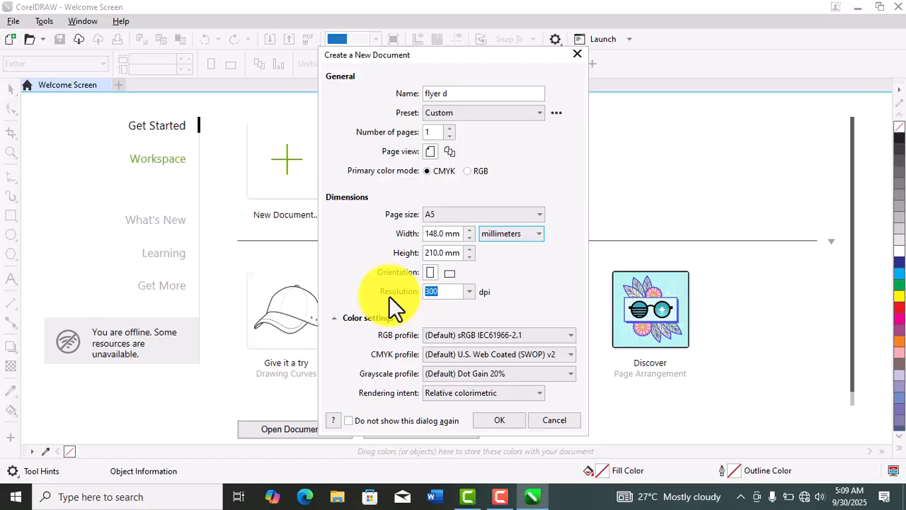
click(470, 291)
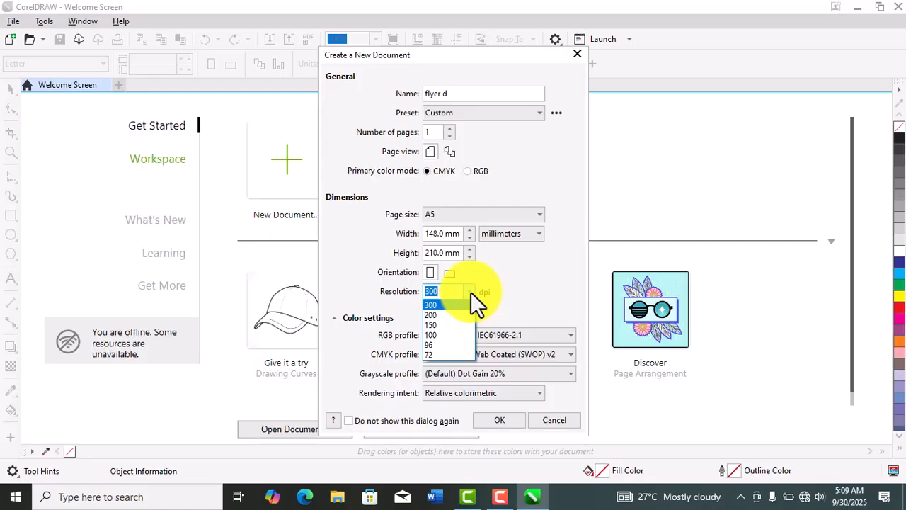
click(471, 292)
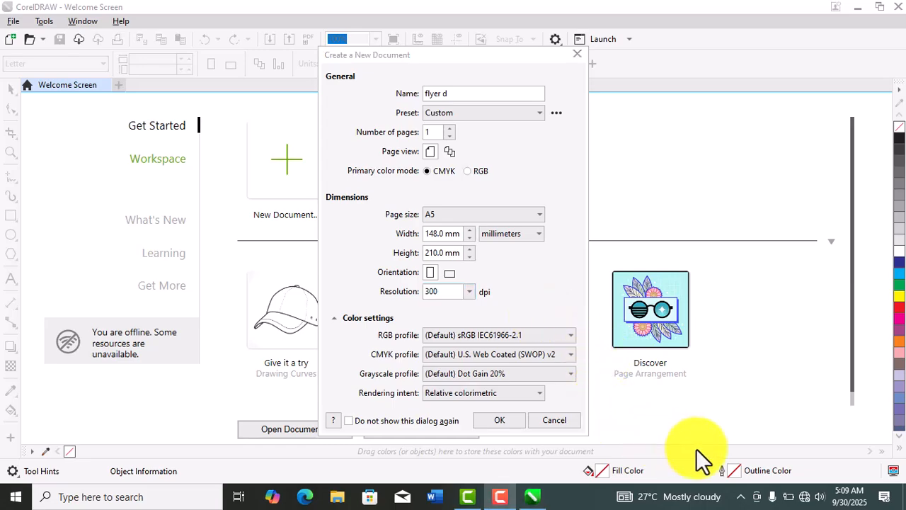
click(507, 421)
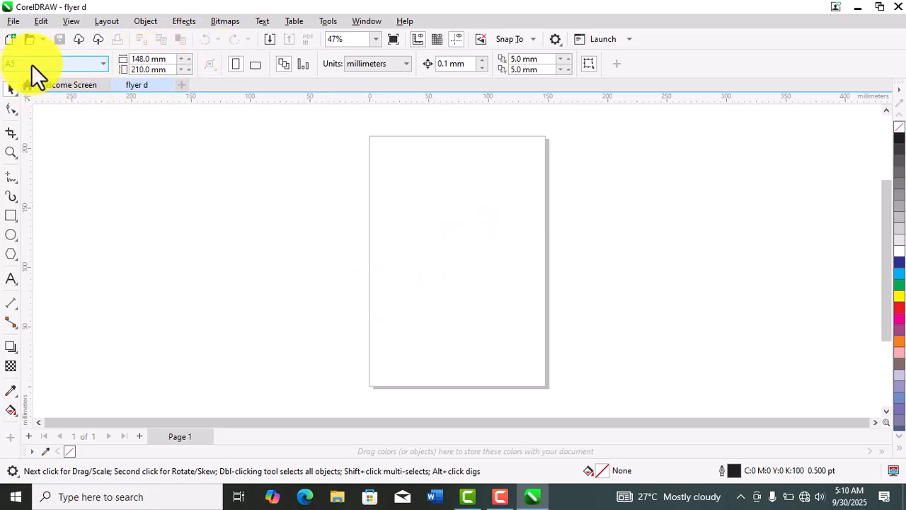
- Try the landscape page orientation and return the A5 page to portrait
click(104, 63)
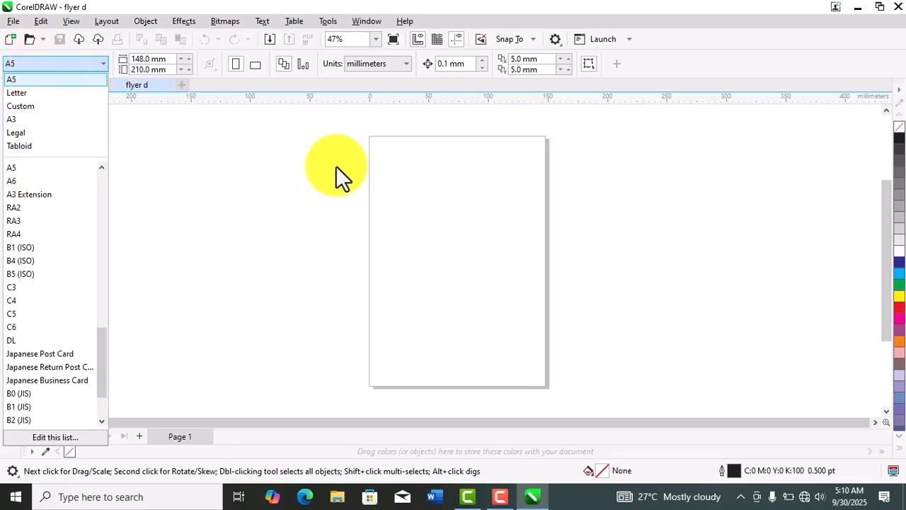
click(214, 196)
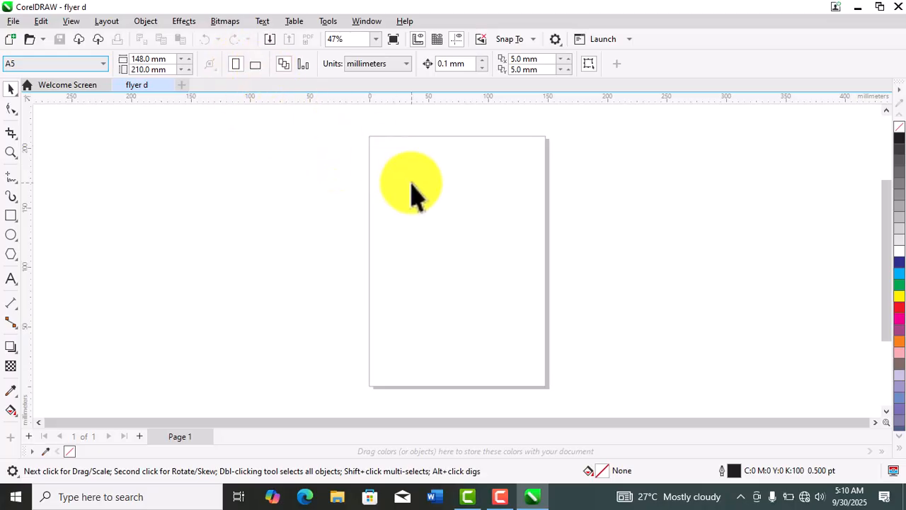
click(255, 64)
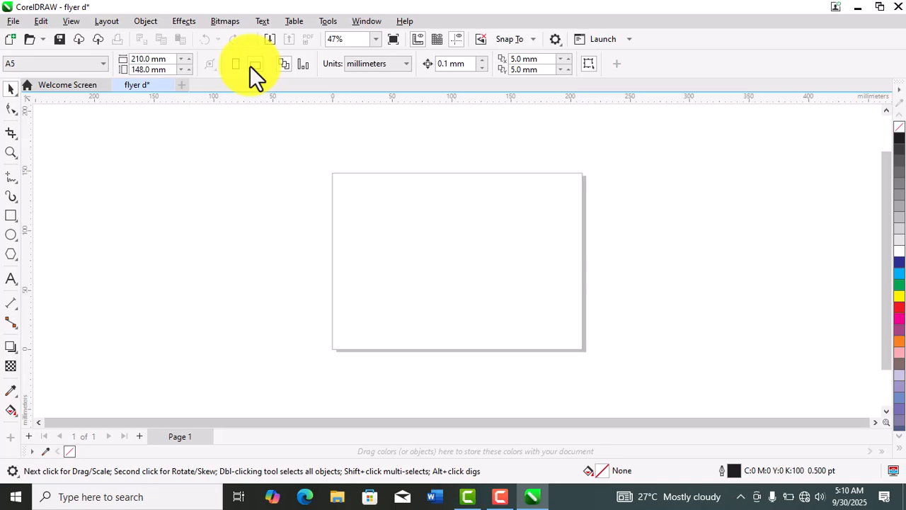
click(236, 64)
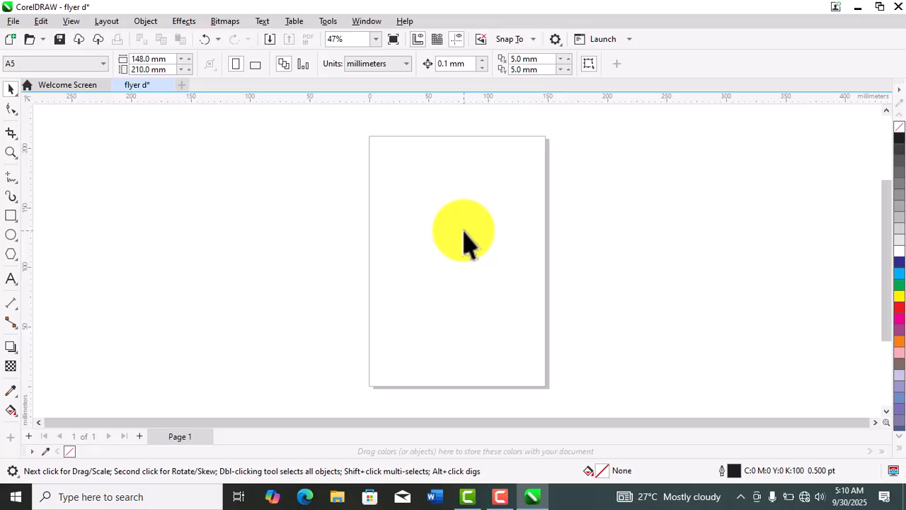
- Add a rectangle covering the whole page and fill it with blue (C:100 M:100 Y:0 K:0)
double_click(12, 217)
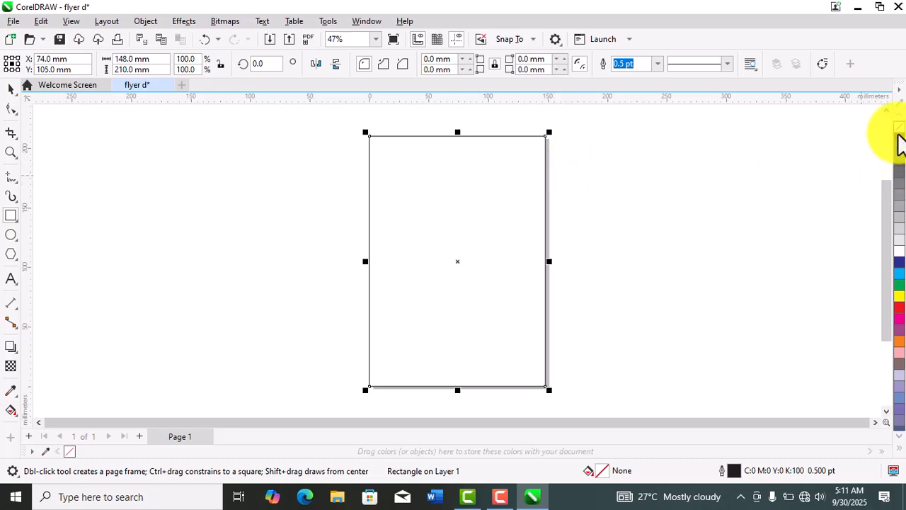
click(897, 136)
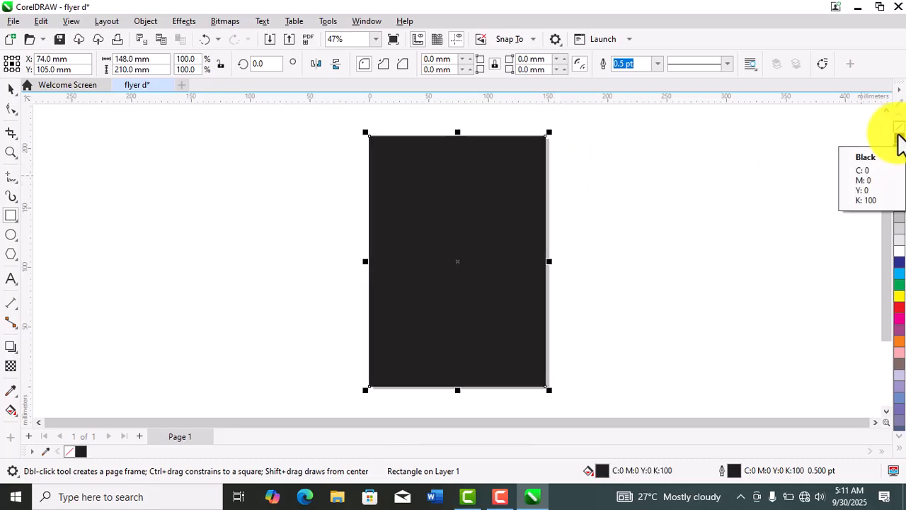
key(super+c)
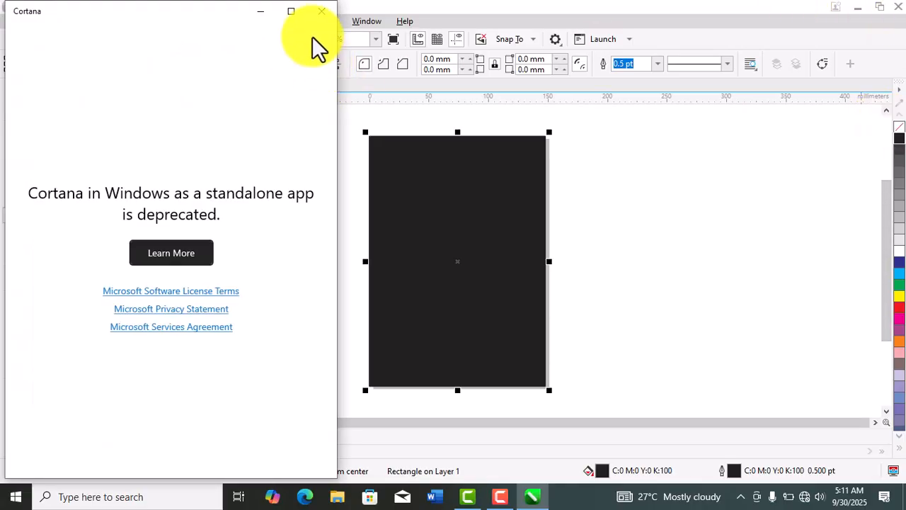
click(321, 11)
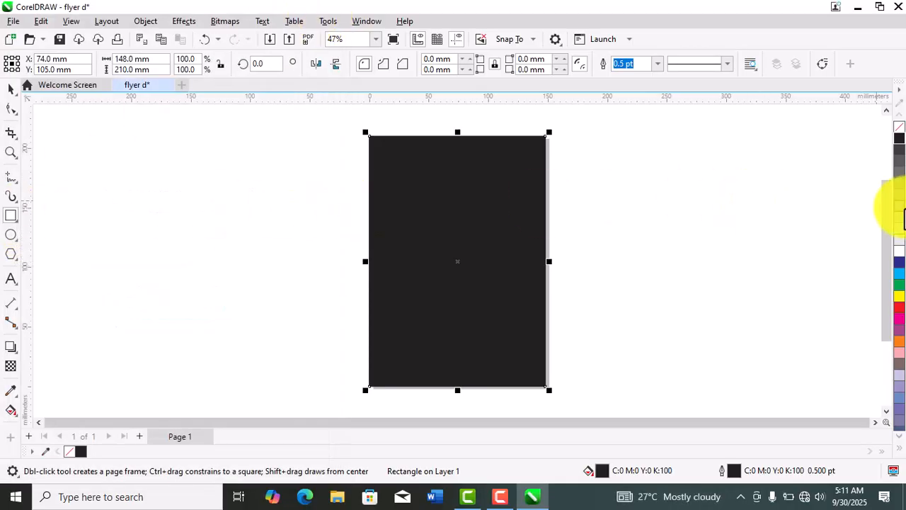
click(900, 263)
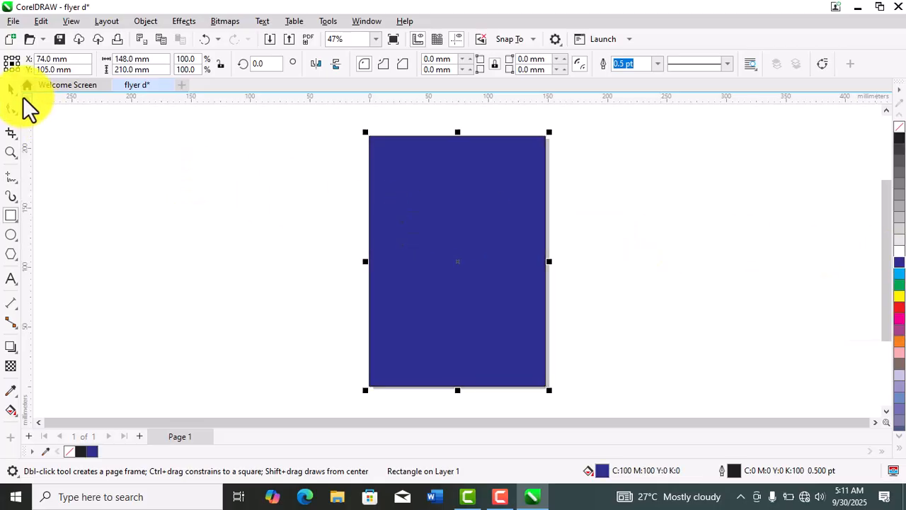
click(12, 99)
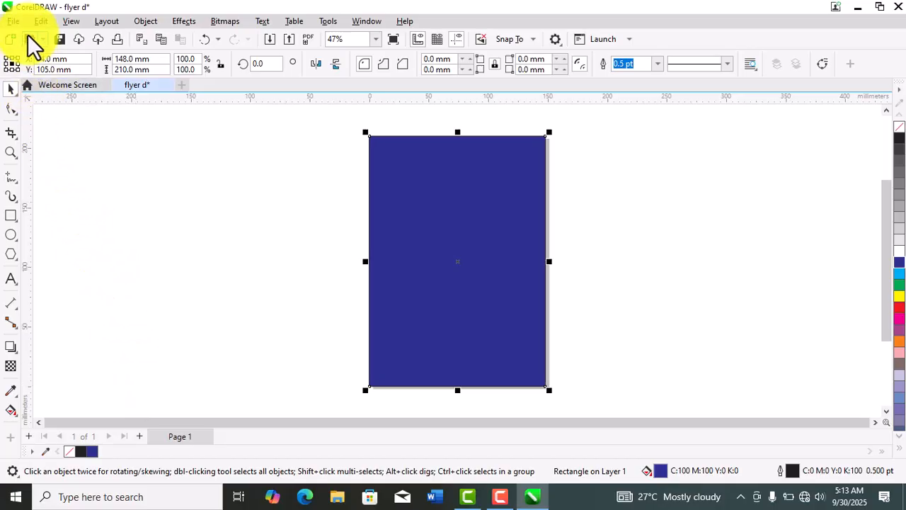
click(13, 22)
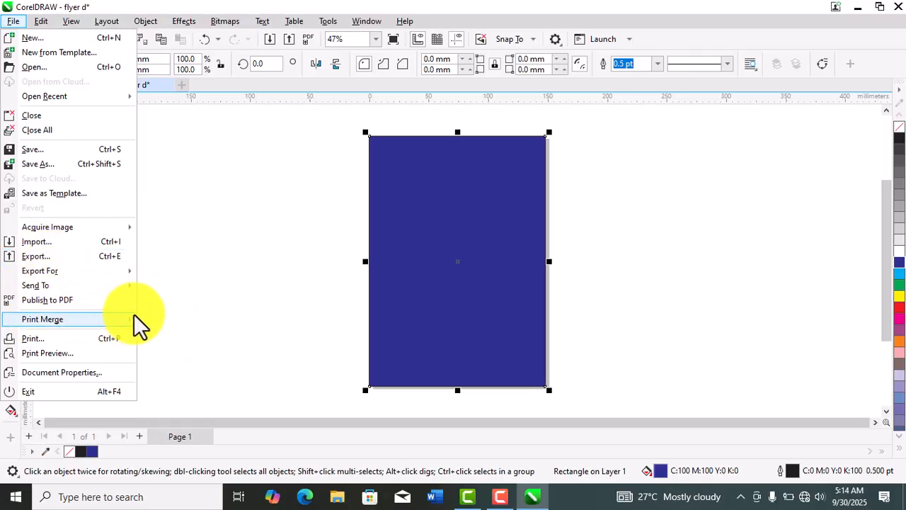
mouse_move(125, 319)
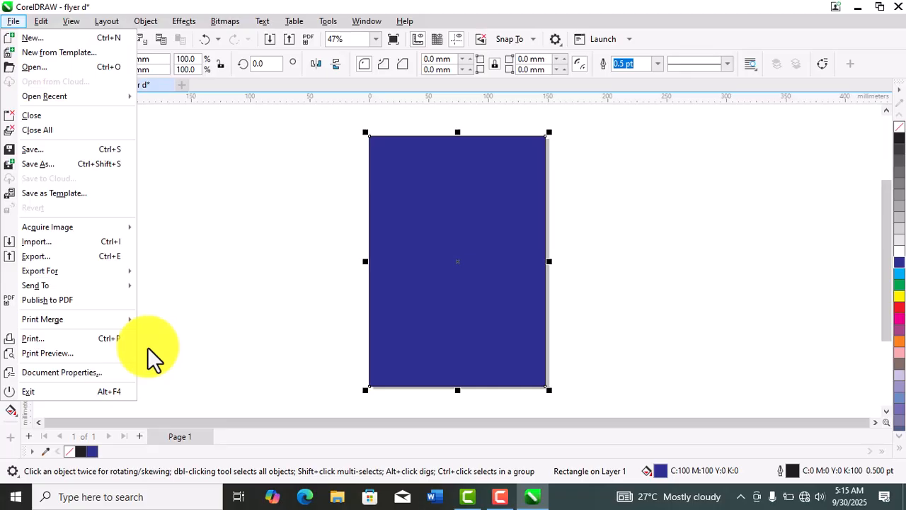
click(236, 312)
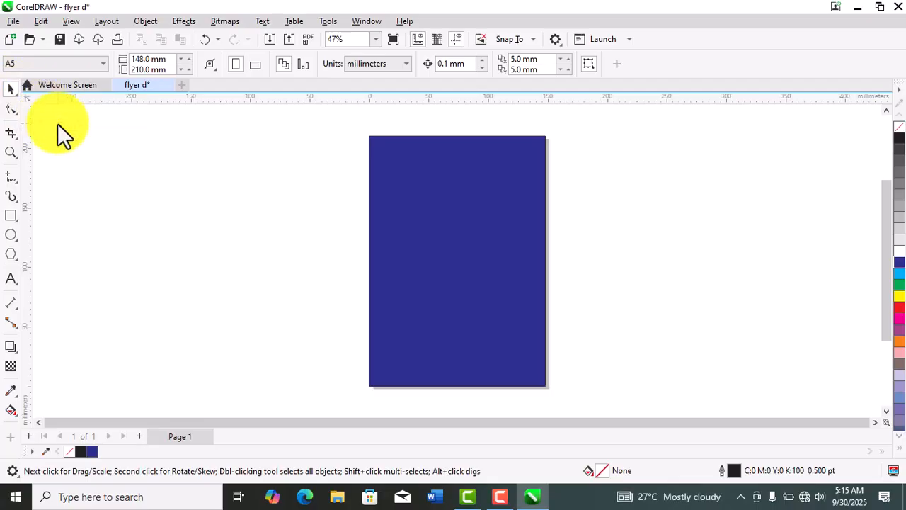
- Draw a rectangle about 143 by 104 mm to the left of the page and delete the stray 38 by 22 mm rectangle inside it
click(8, 216)
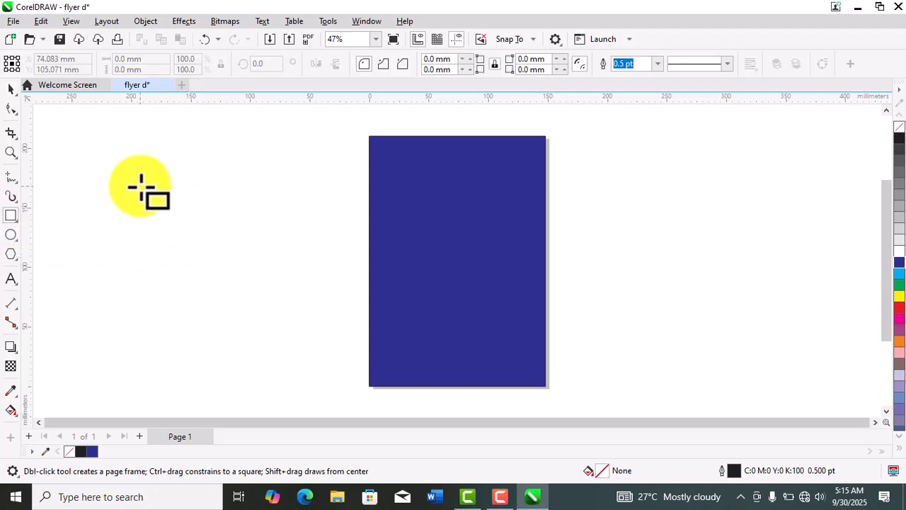
mouse_move(140, 187)
mouse_down()
mouse_move(319, 257)
mouse_move(310, 310)
mouse_up()
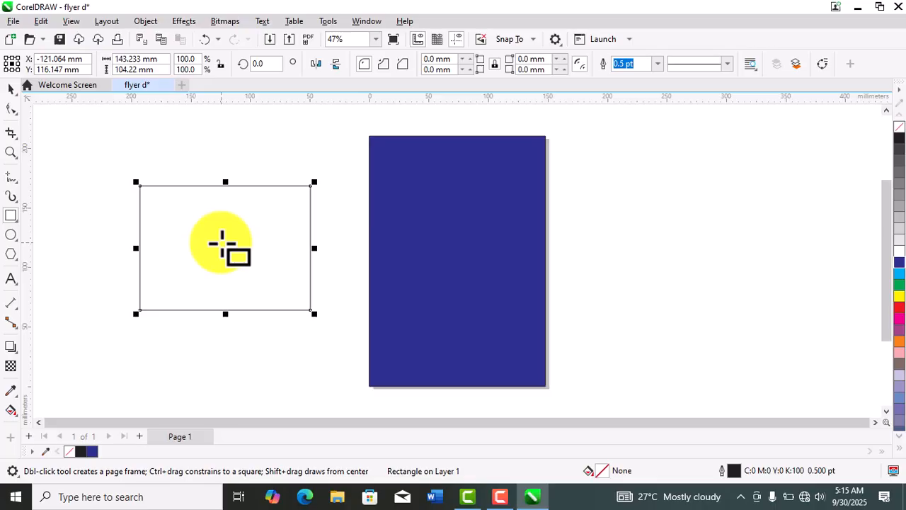
mouse_move(222, 243)
mouse_down()
mouse_move(265, 256)
mouse_move(241, 260)
mouse_move(229, 245)
mouse_up()
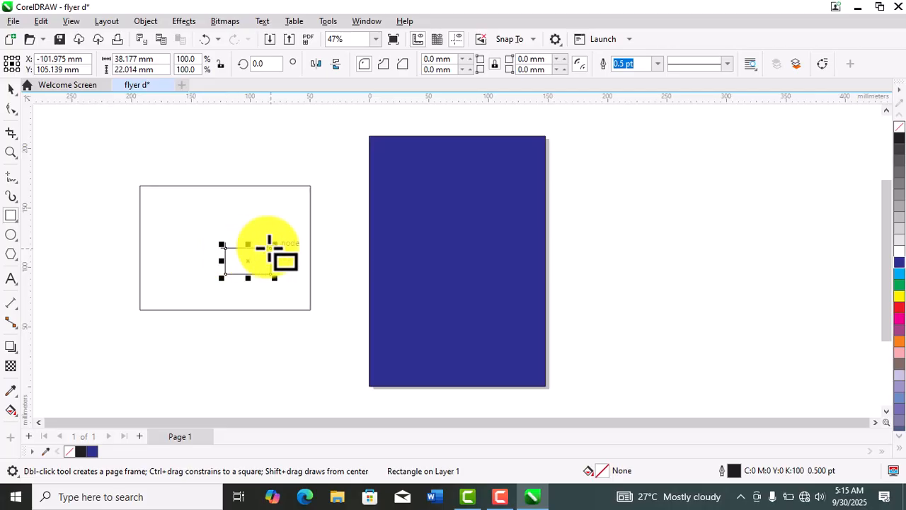
click(12, 89)
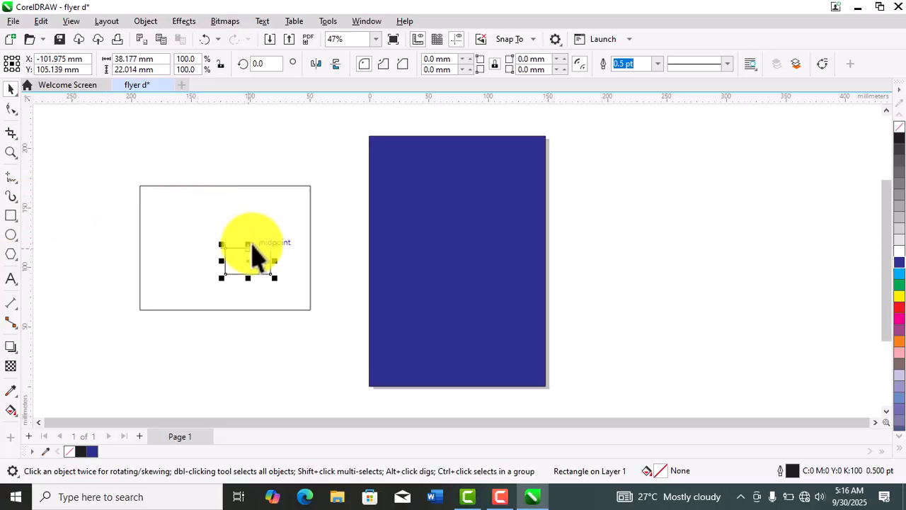
key(Escape)
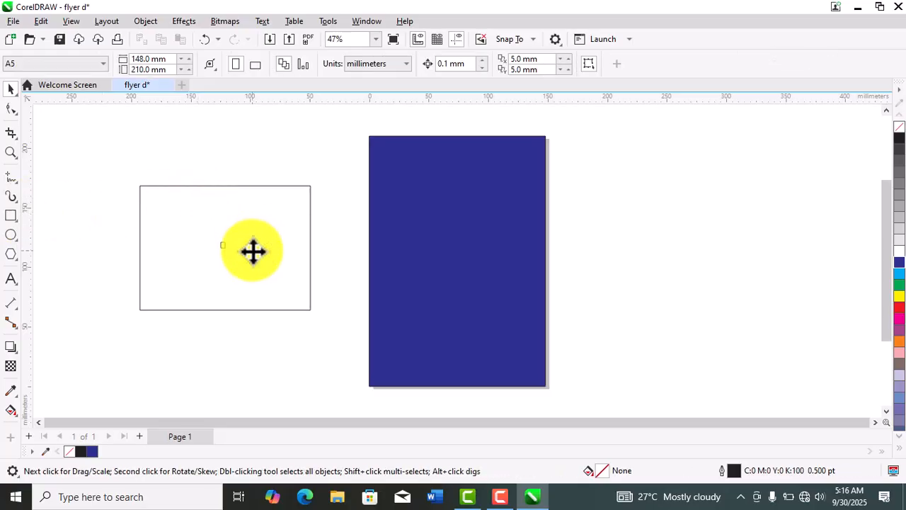
- Move the large unfilled rectangle to the right of the page and delete the tiny leftover rectangle on the left
click(246, 187)
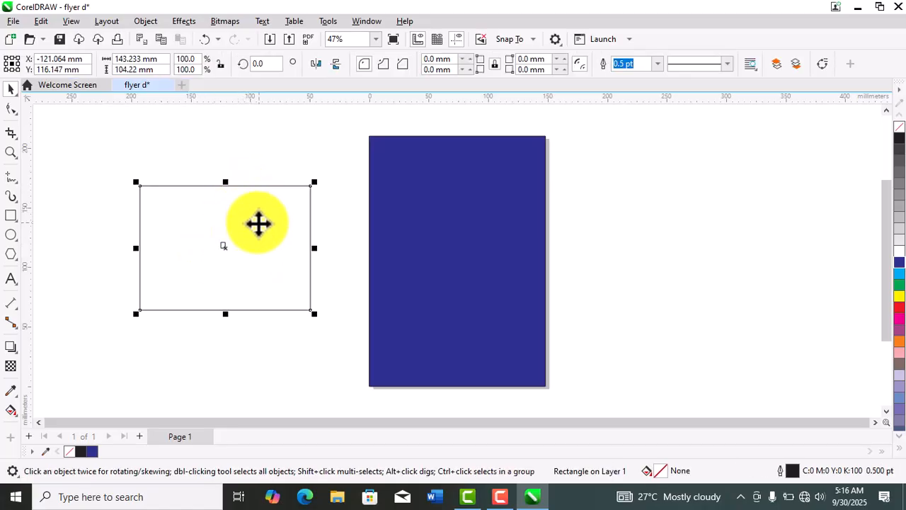
drag(252, 220, 693, 233)
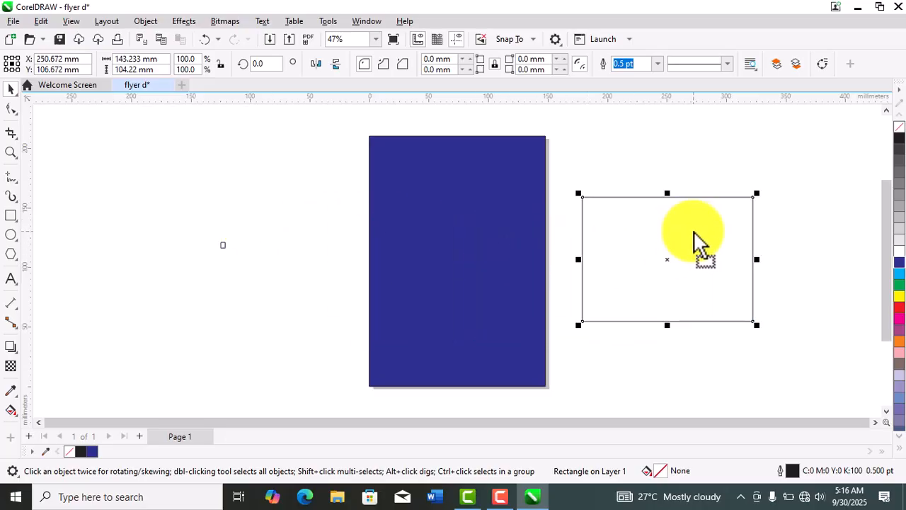
click(222, 251)
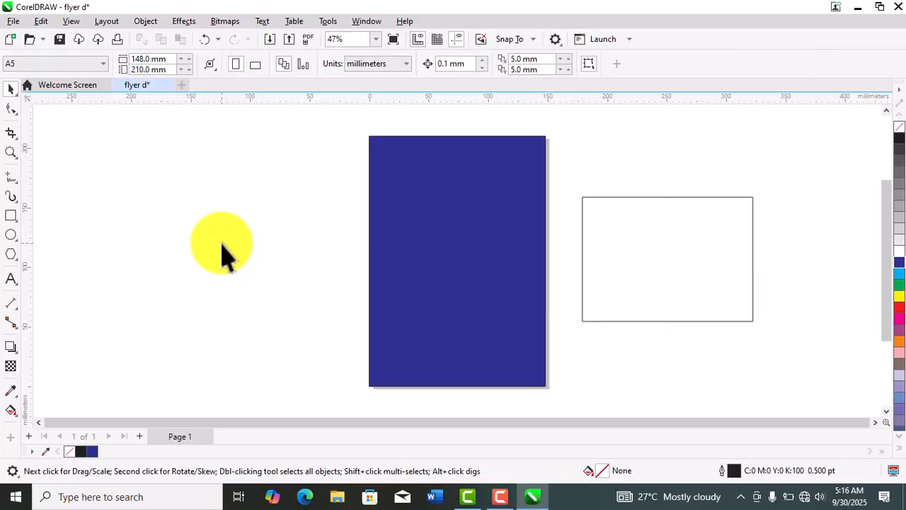
click(658, 252)
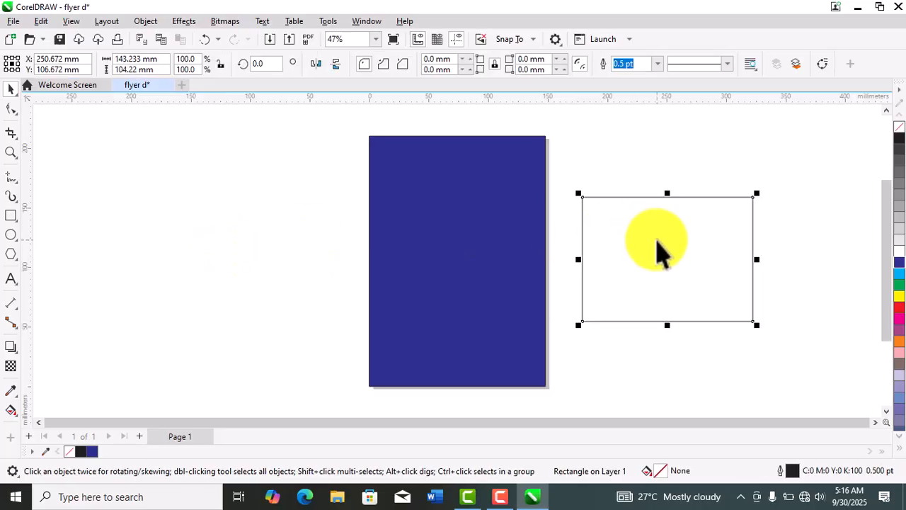
- Move the unfilled rectangle to the left of the page and delete it
drag(657, 241, 212, 186)
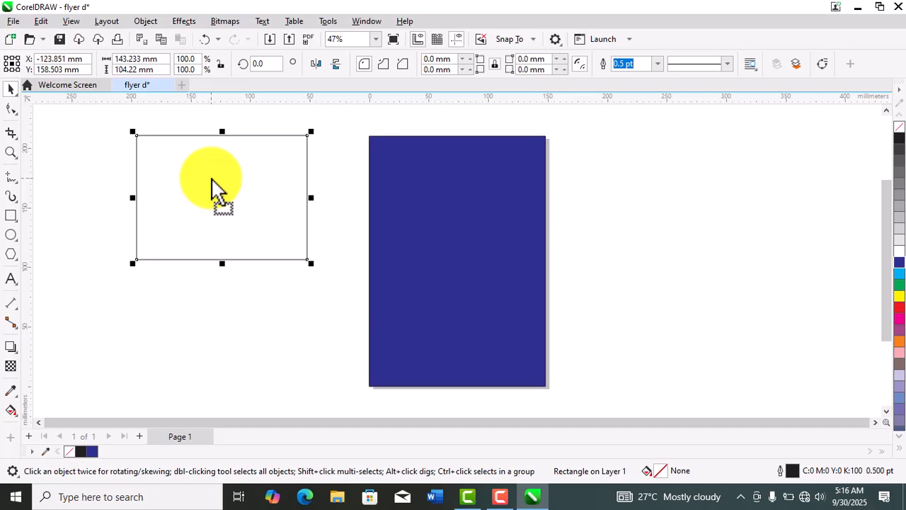
key(Delete)
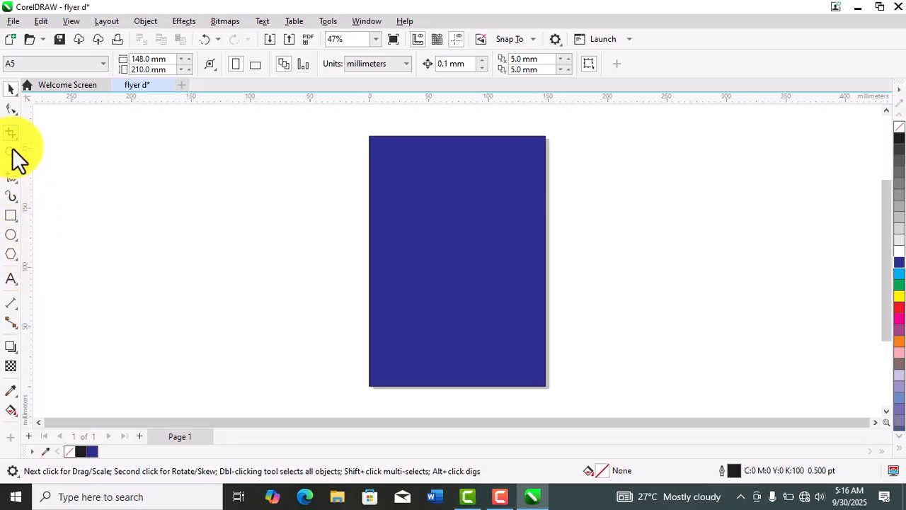
click(16, 95)
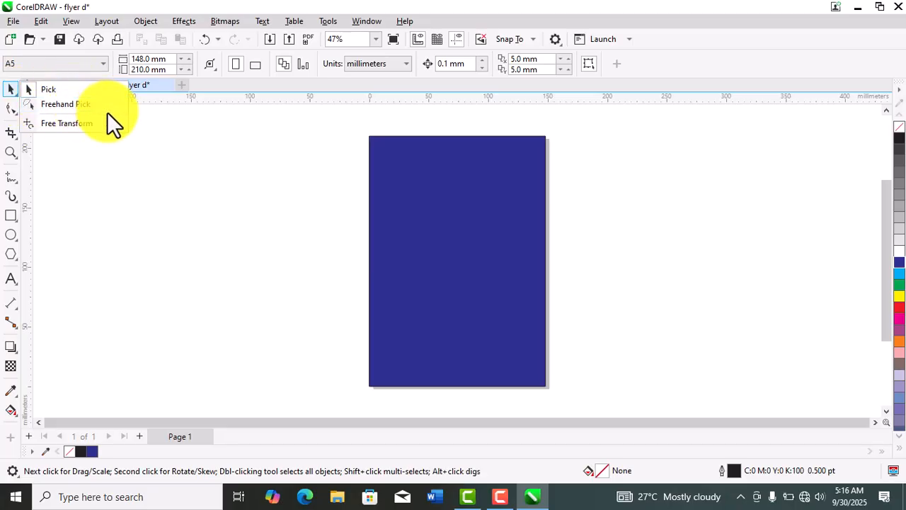
click(168, 140)
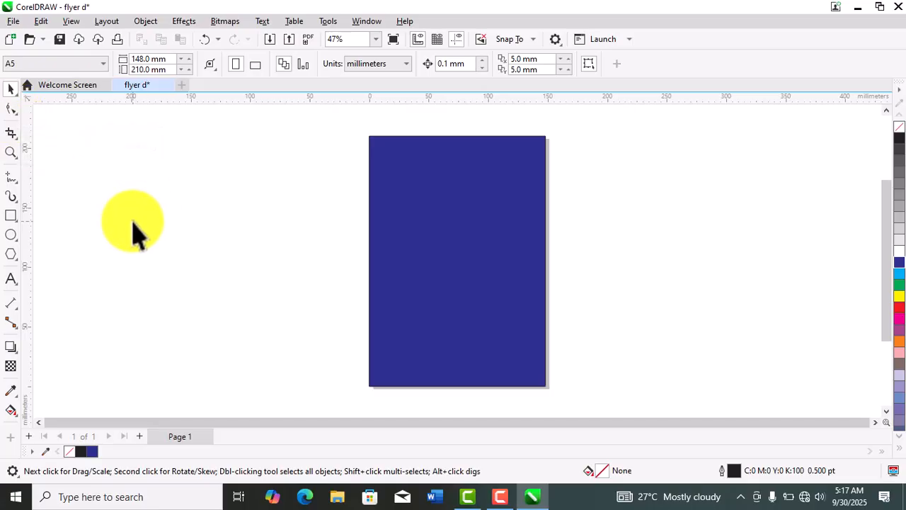
- Draw an ellipse about 118 by 107 mm left of the page and reshape it into a pie from 90° to about 356°
click(12, 236)
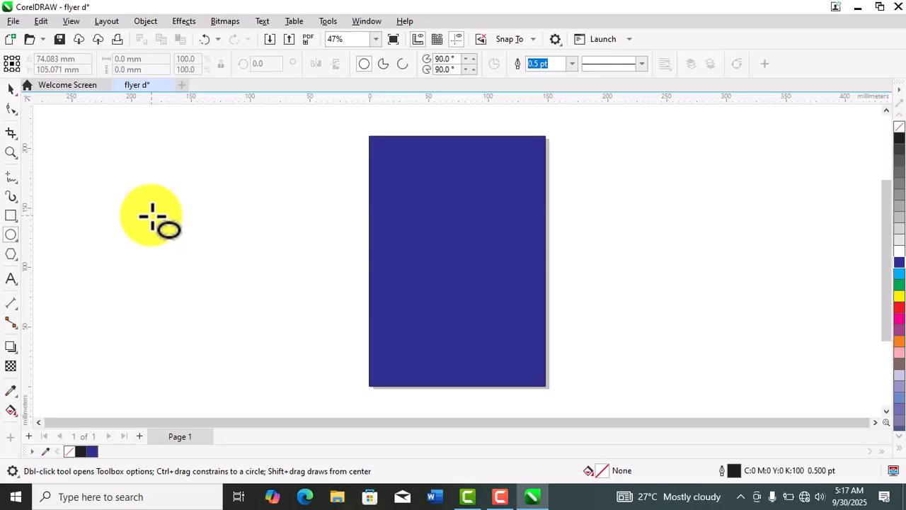
drag(152, 216, 294, 345)
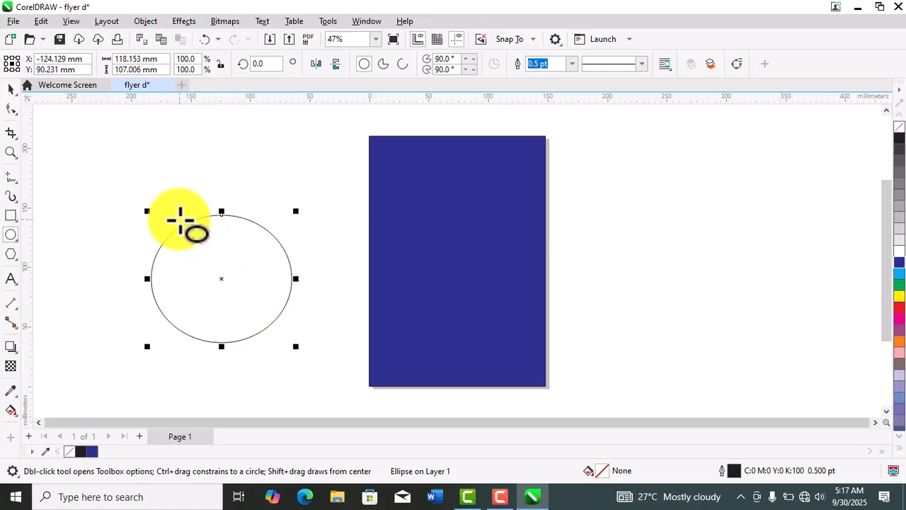
click(12, 112)
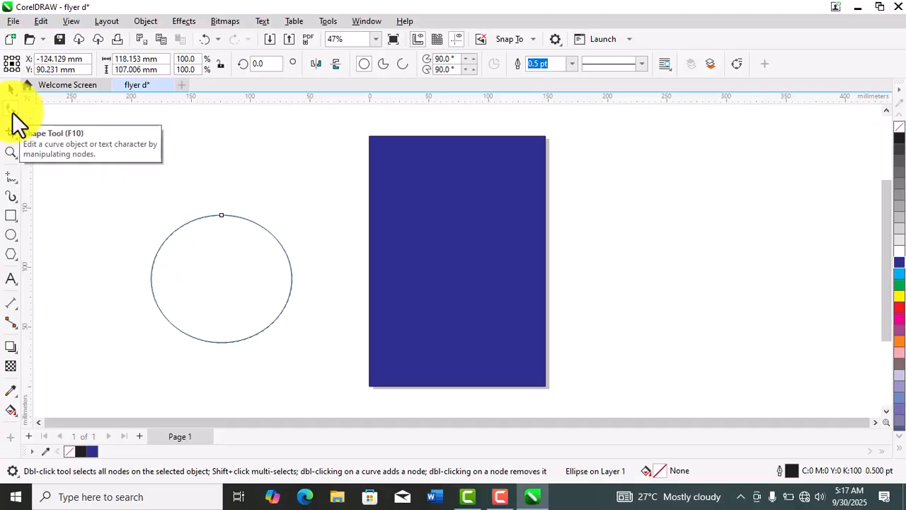
key(super+Tab)
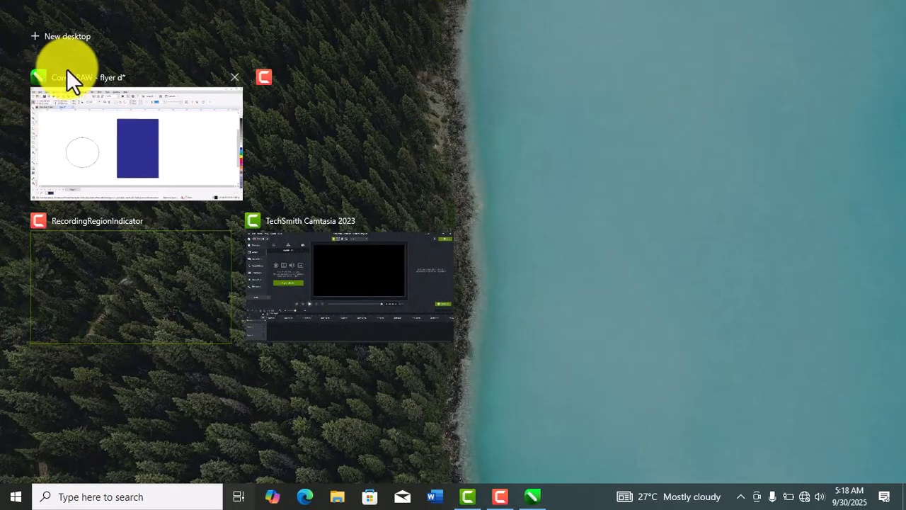
click(136, 116)
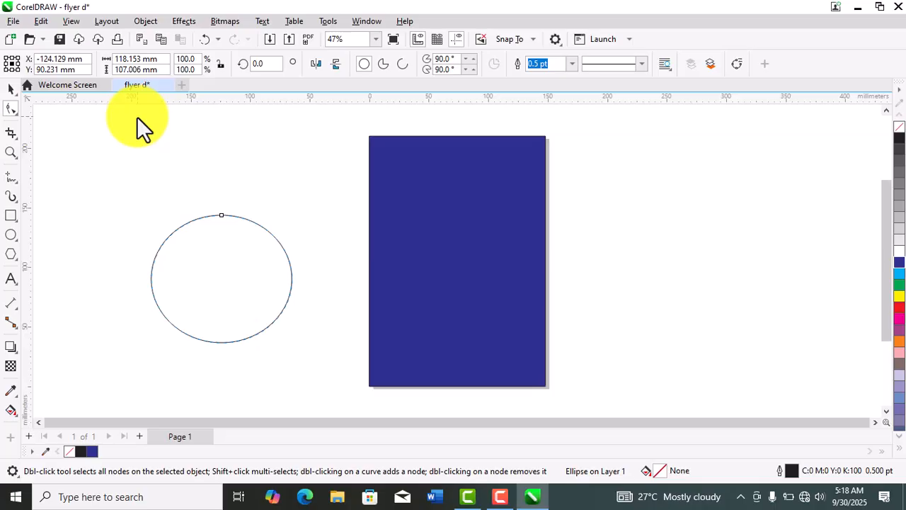
click(223, 213)
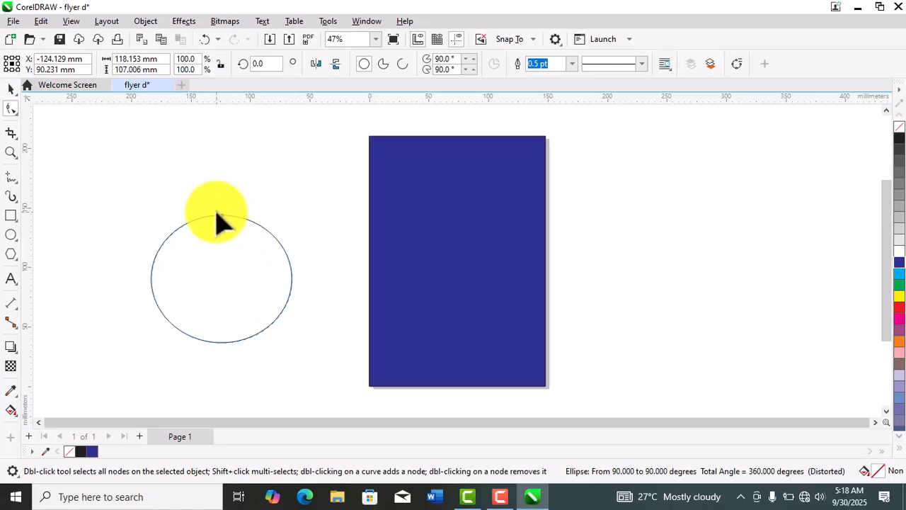
drag(222, 214, 263, 293)
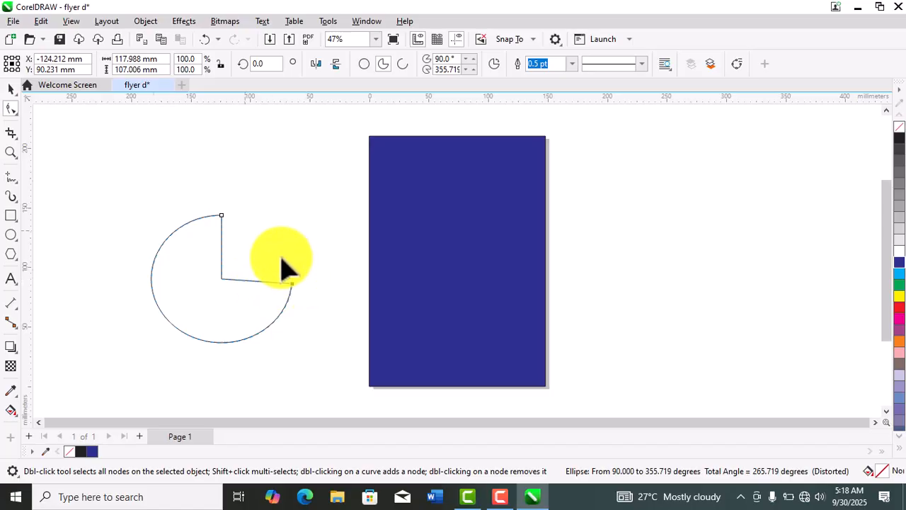
- Delete the pie shape to the left of the page
click(12, 88)
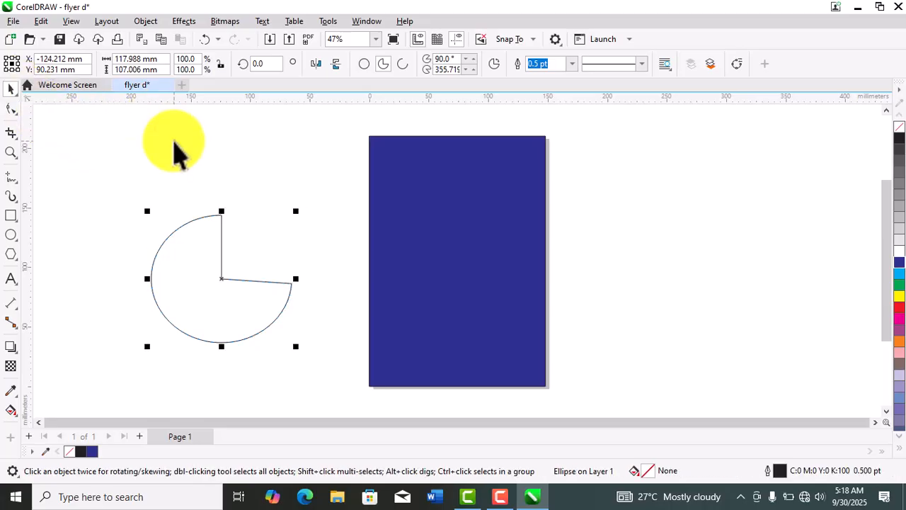
click(260, 154)
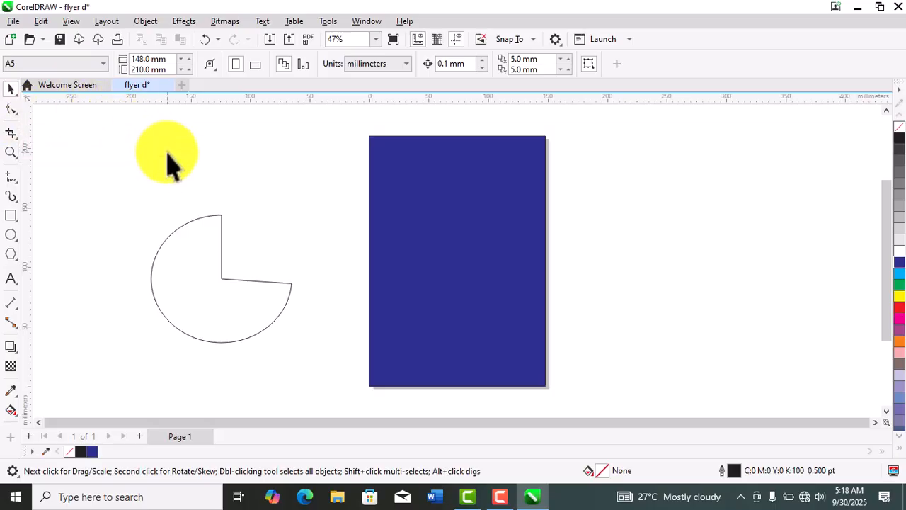
click(211, 215)
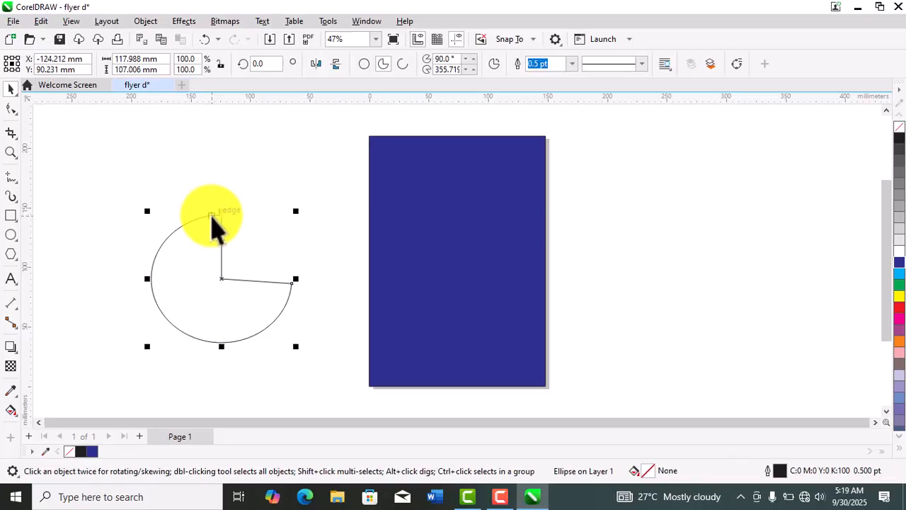
key(Delete)
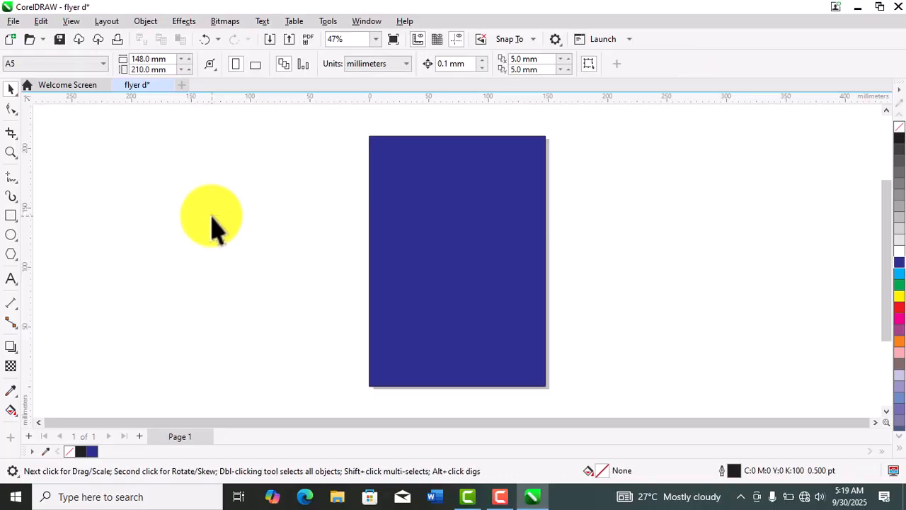
- Crop the blue page rectangle to a full-width band about 148 by 62 mm along the page's upper edge
click(16, 138)
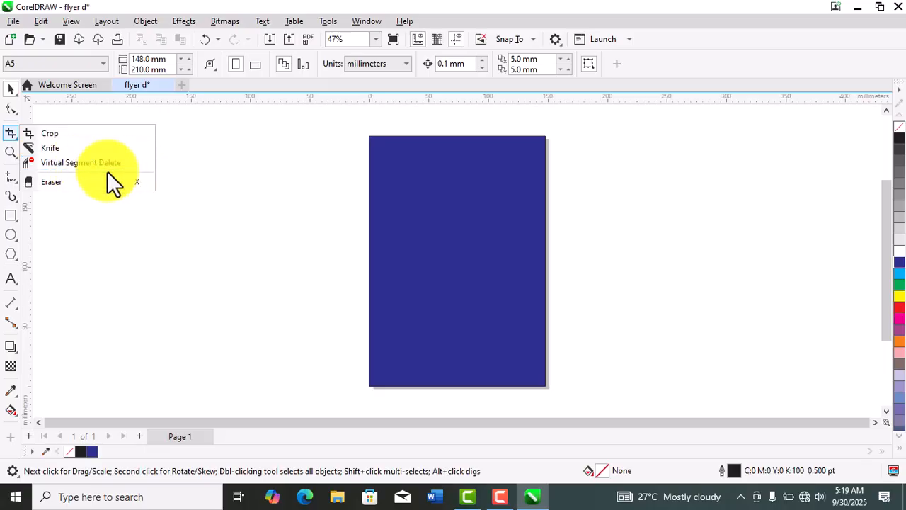
click(81, 134)
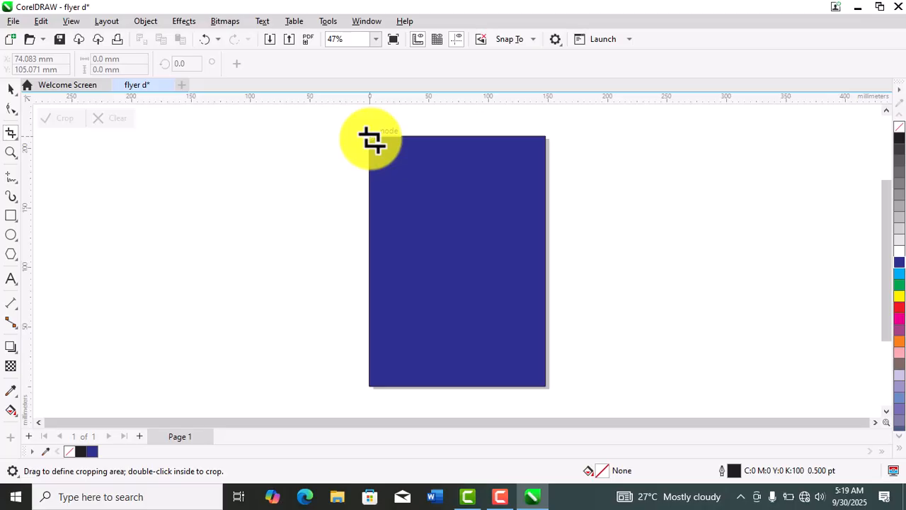
drag(369, 137, 543, 210)
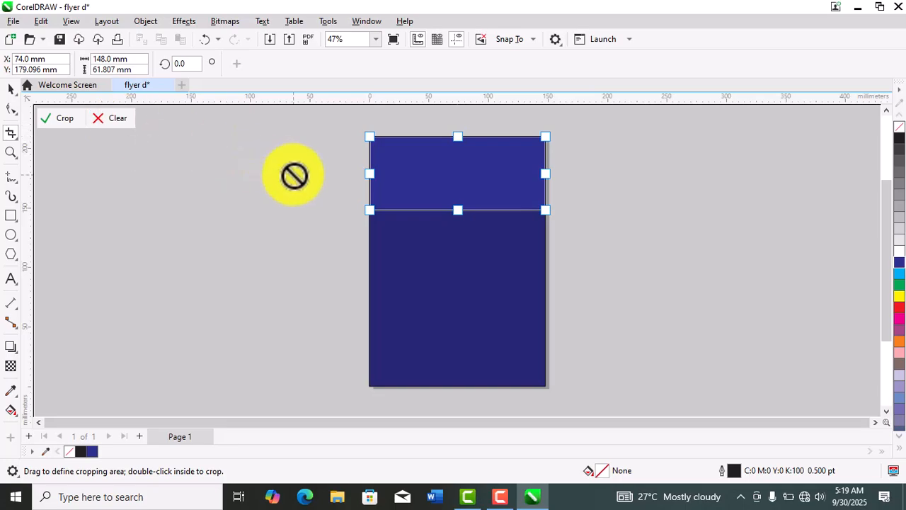
click(71, 118)
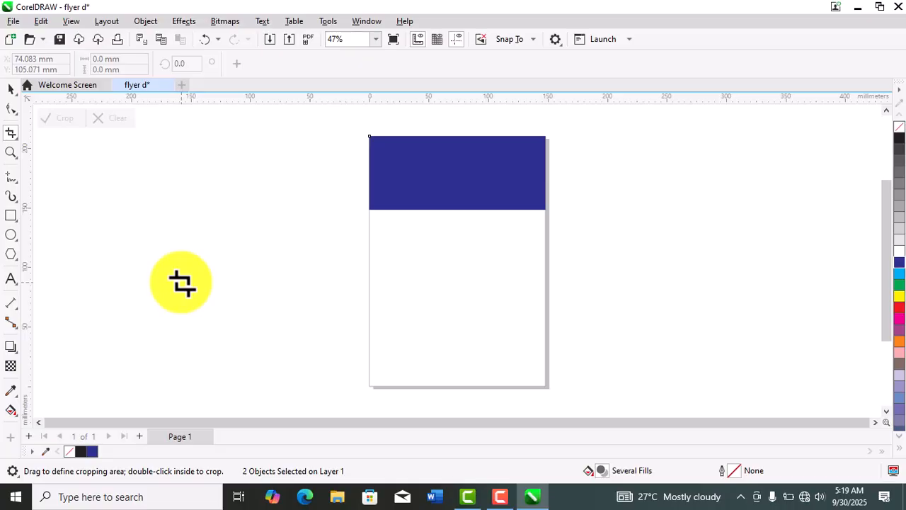
click(10, 90)
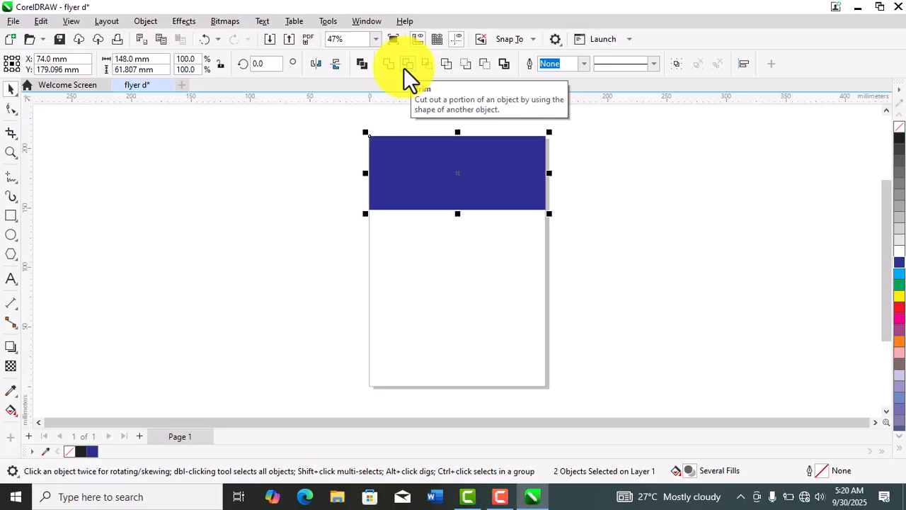
click(177, 174)
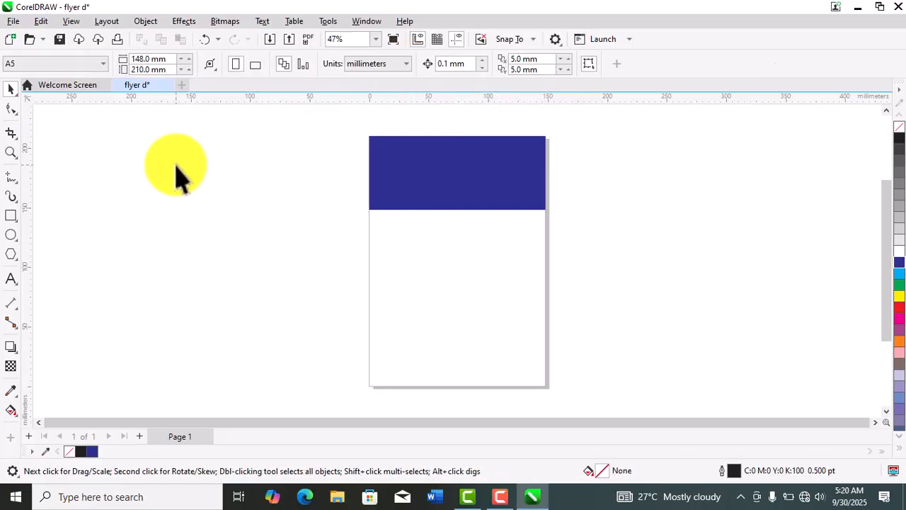
- Use the Zoom tool to view the page at 24% and 95%, and return to 47%
click(10, 151)
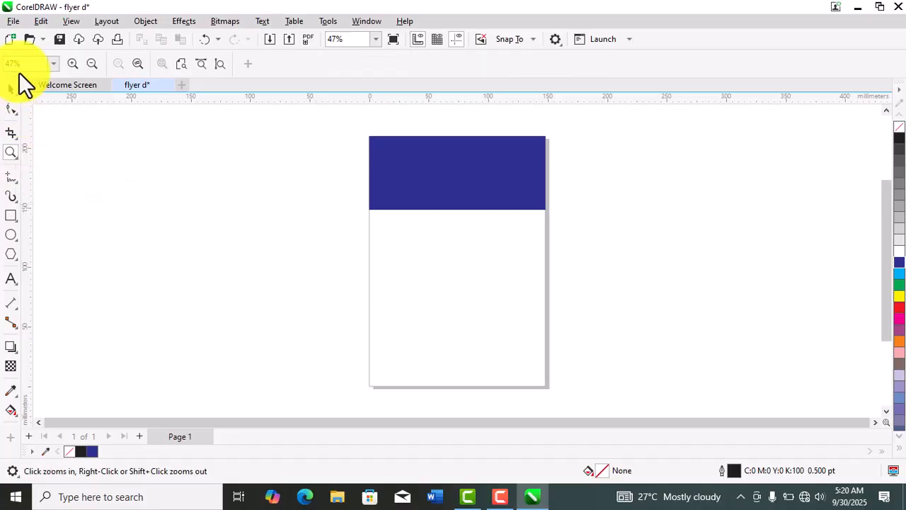
click(90, 65)
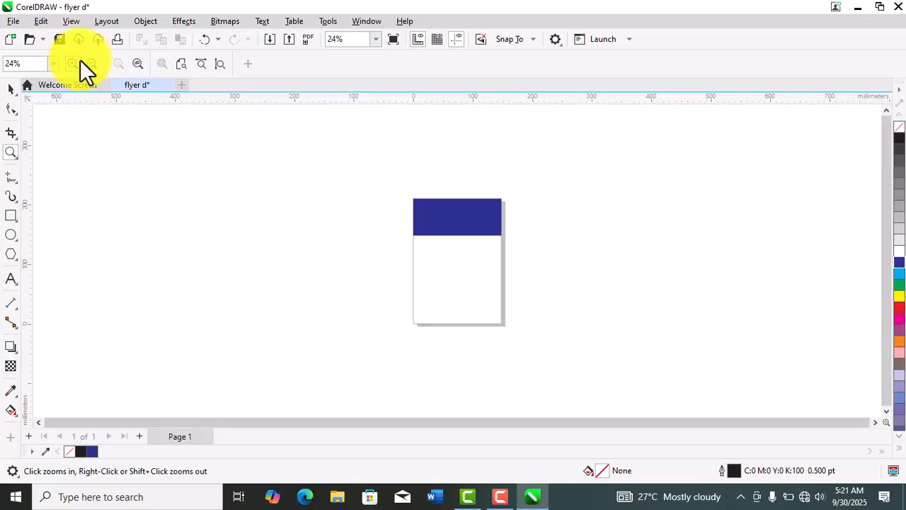
click(70, 63)
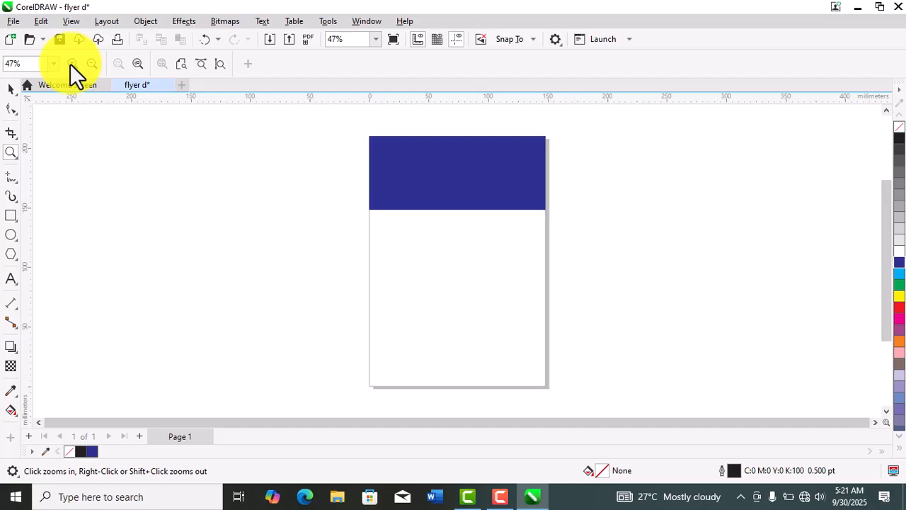
click(70, 63)
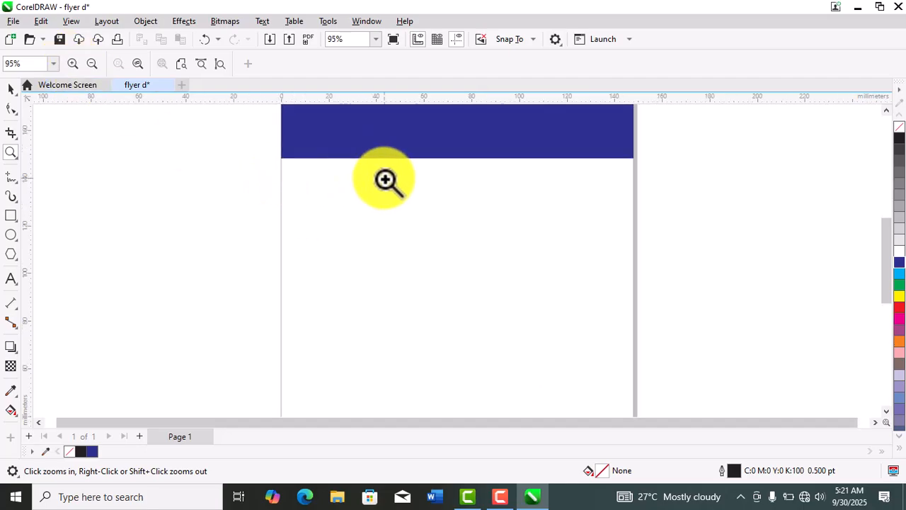
click(92, 64)
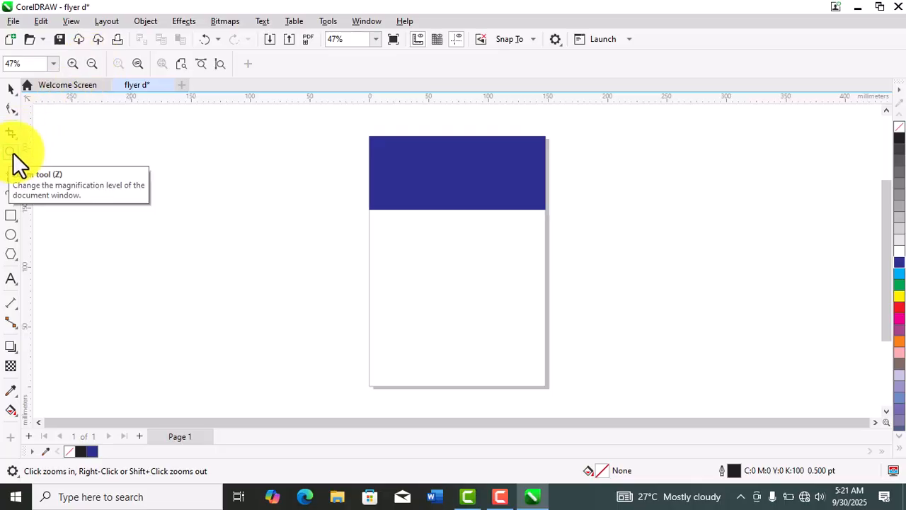
click(10, 91)
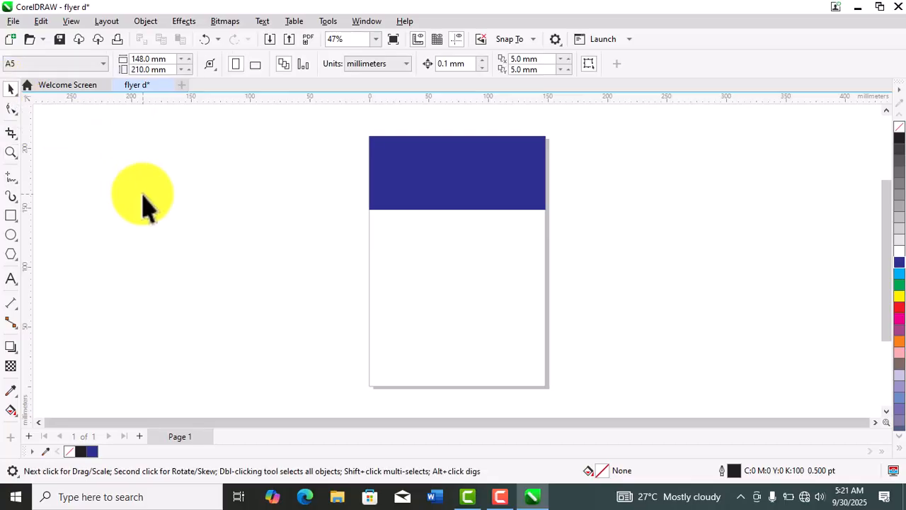
- Draw a curved path with the Pen tool from the page's lower-left corner up to the lower edge of the blue band
click(17, 184)
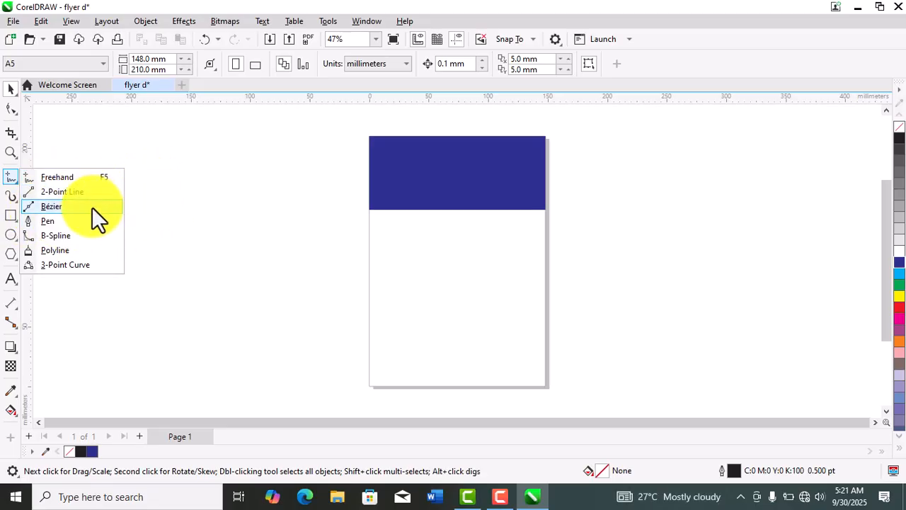
click(61, 221)
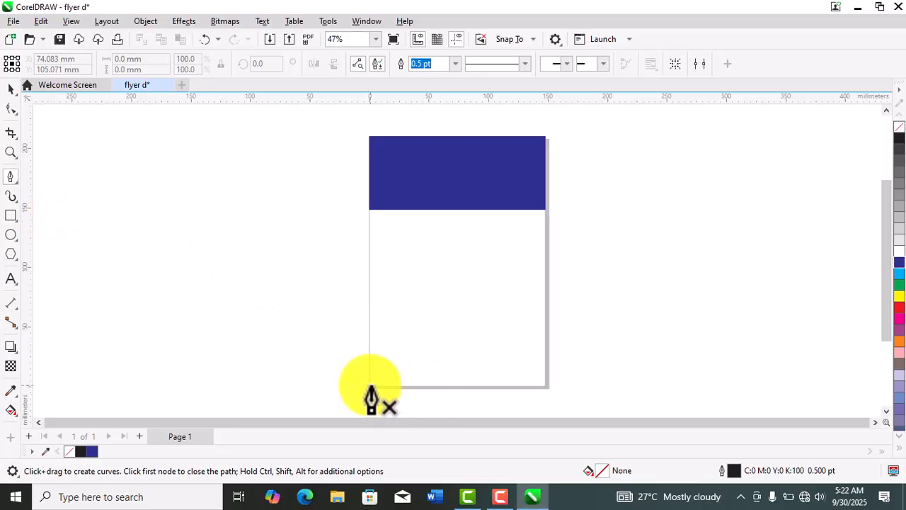
drag(371, 385, 698, 286)
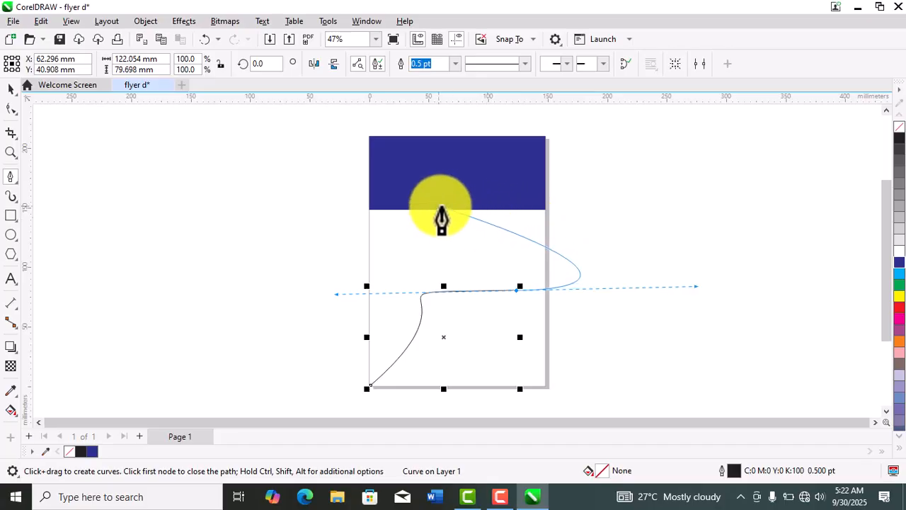
click(384, 209)
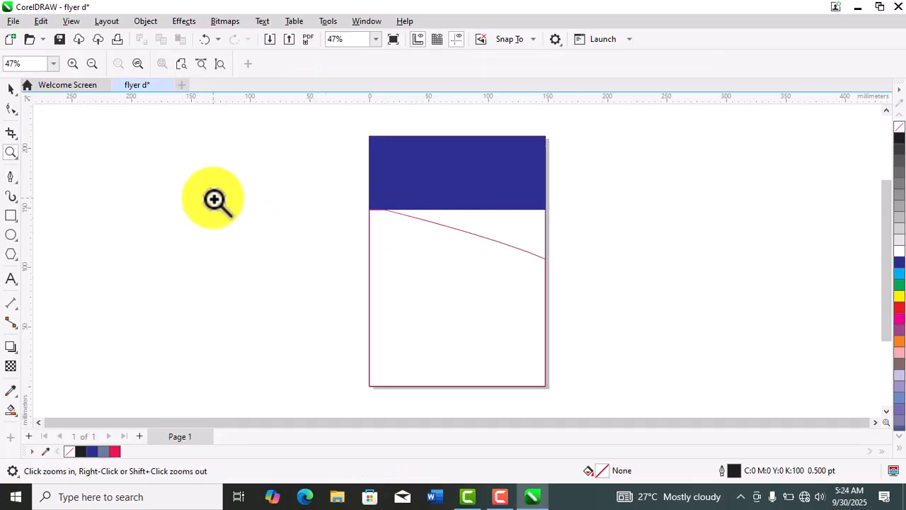
- Select the pink-outlined curved shape below the blue band
click(11, 89)
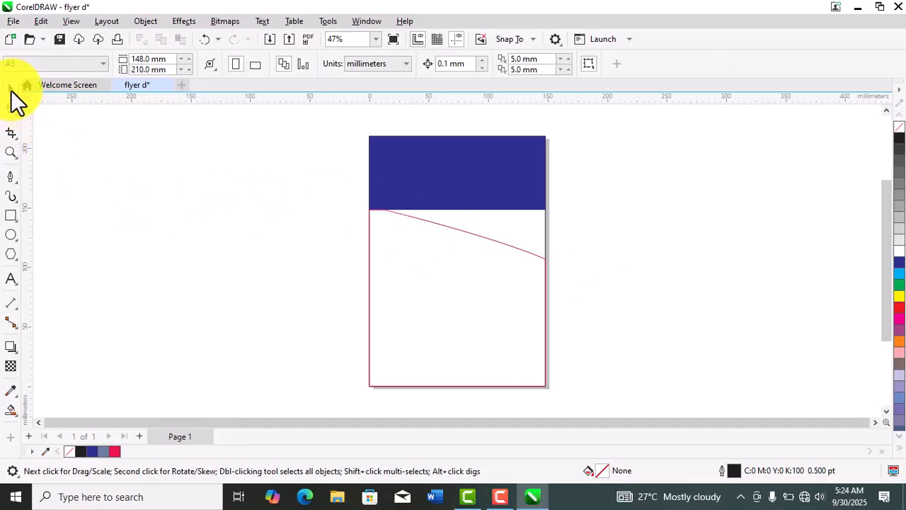
click(540, 265)
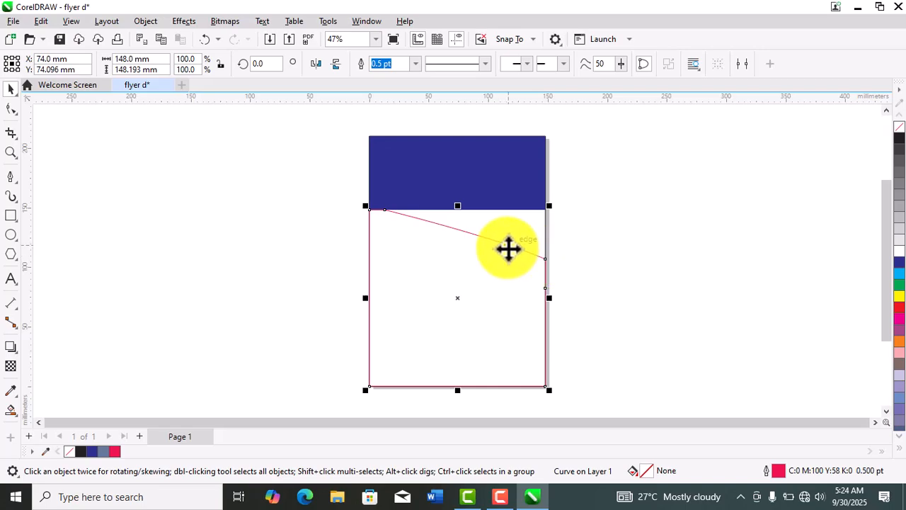
click(507, 247)
click(603, 283)
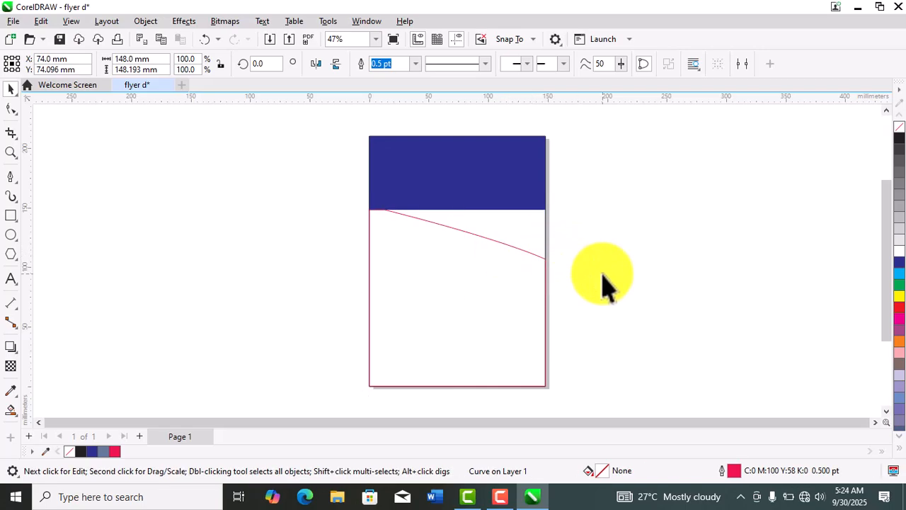
click(475, 279)
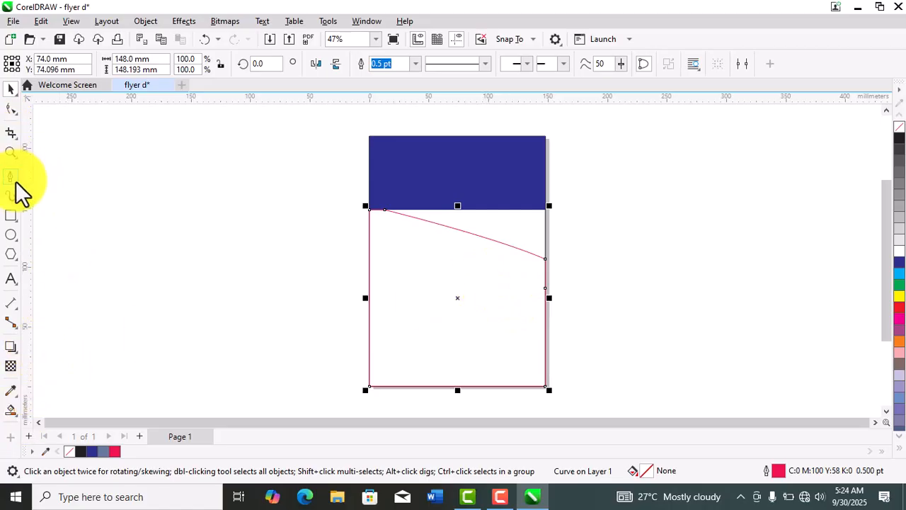
- Draw a winding Pen path about 415 by 233 mm from left of the page across and above it, and delete it
click(637, 290)
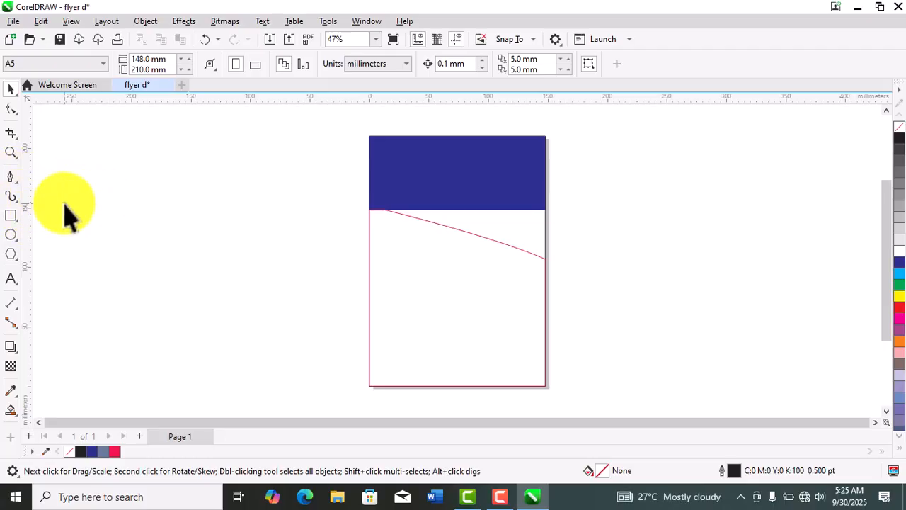
click(10, 177)
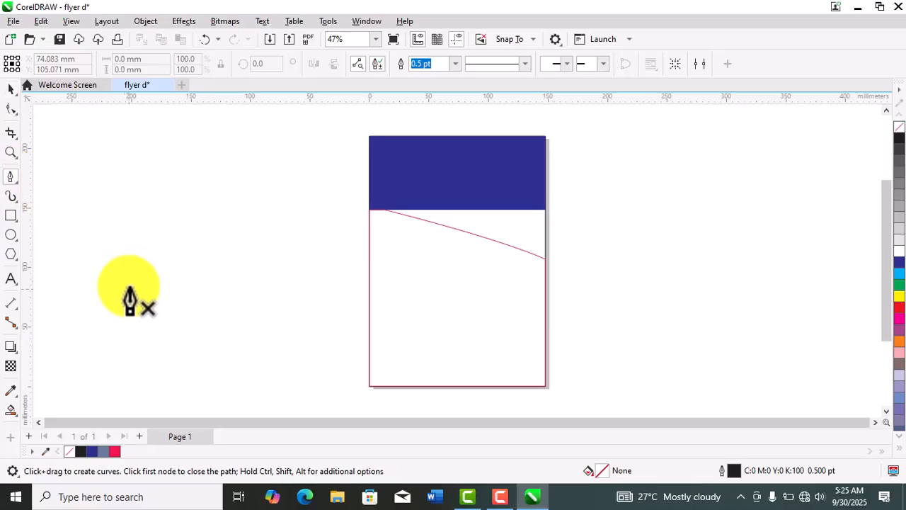
click(96, 387)
drag(265, 266, 387, 287)
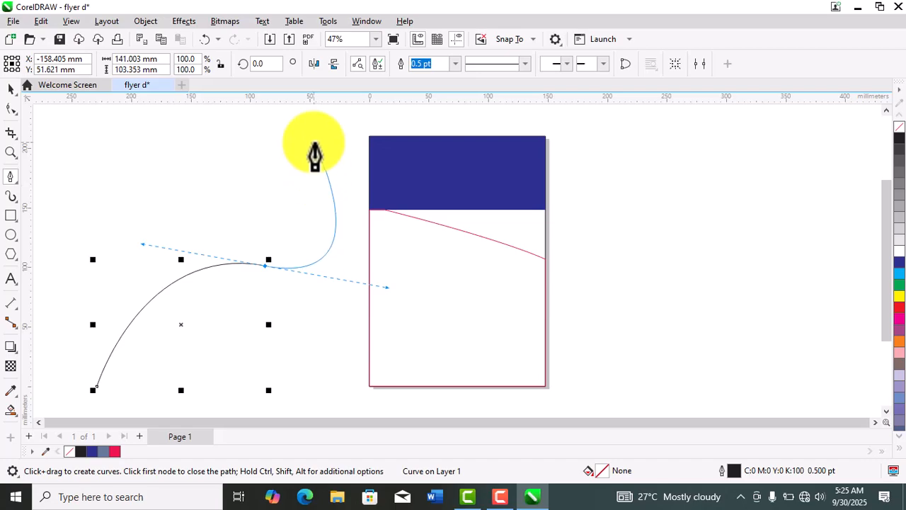
drag(314, 143, 181, 135)
drag(475, 111, 591, 122)
click(591, 123)
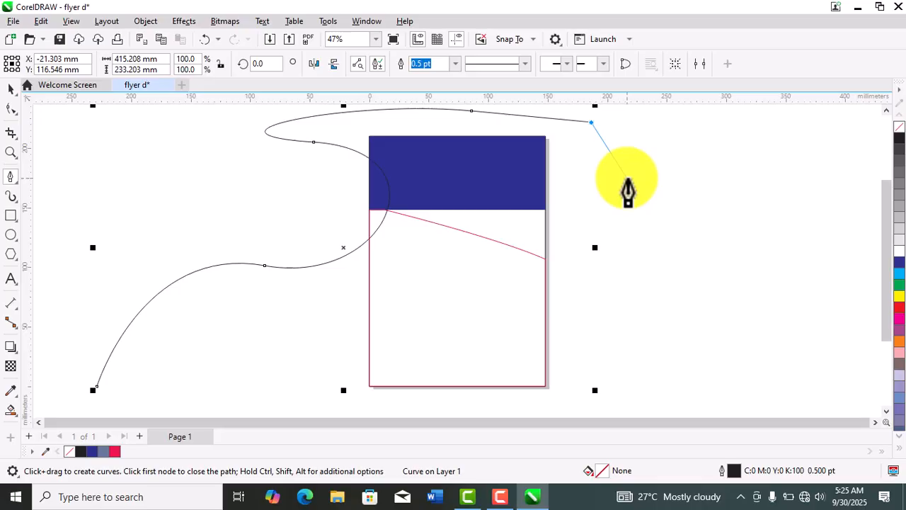
key(Delete)
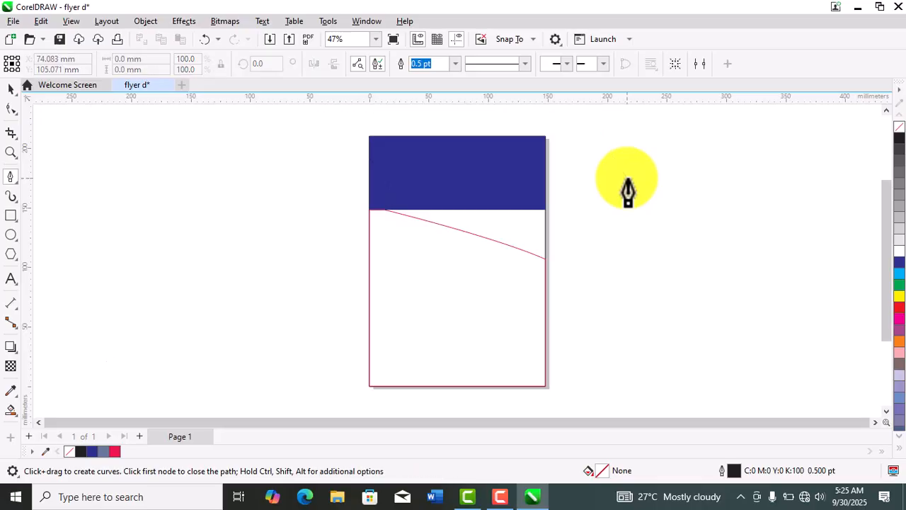
click(12, 91)
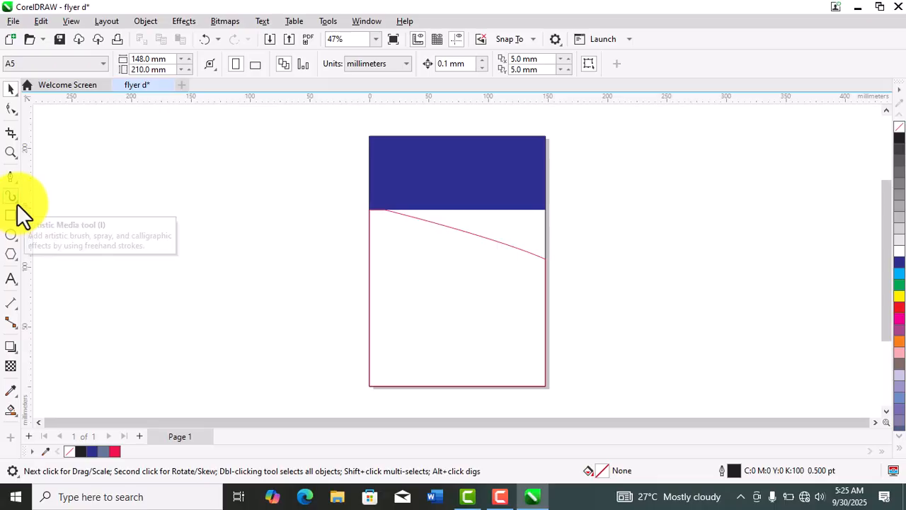
click(17, 204)
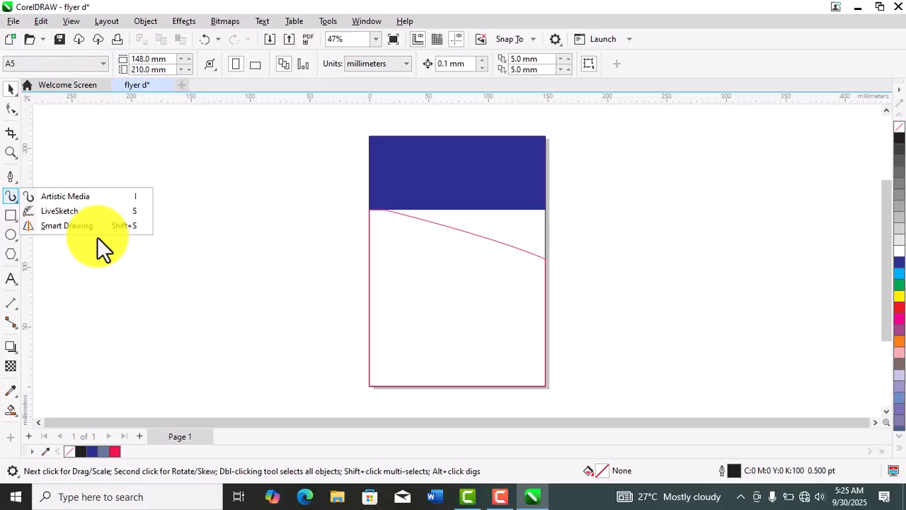
click(60, 196)
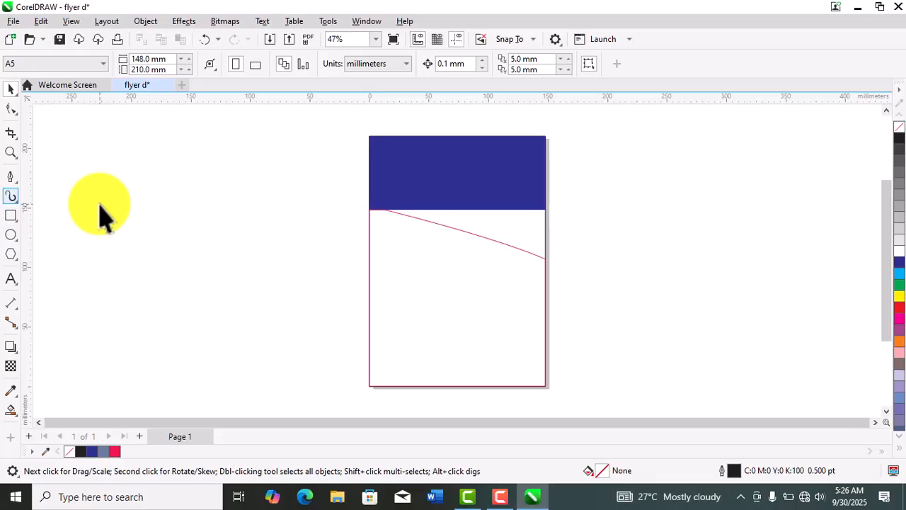
click(11, 214)
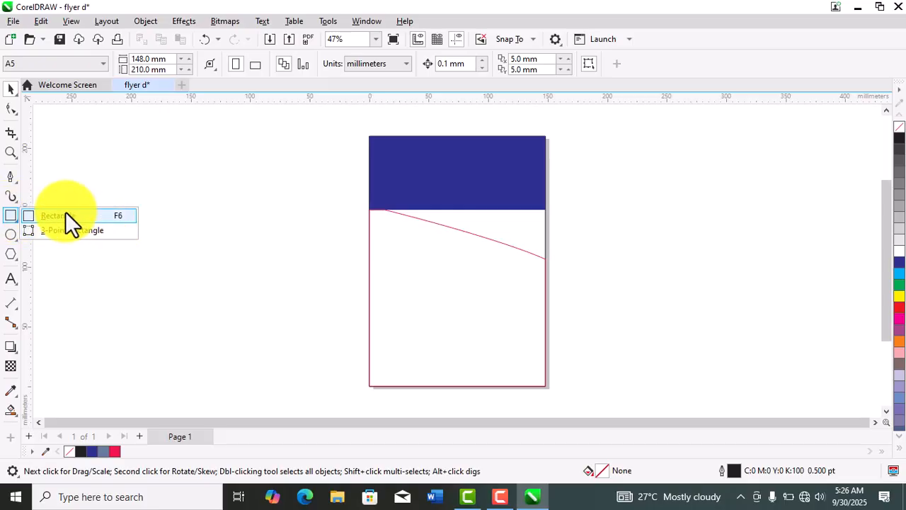
click(113, 257)
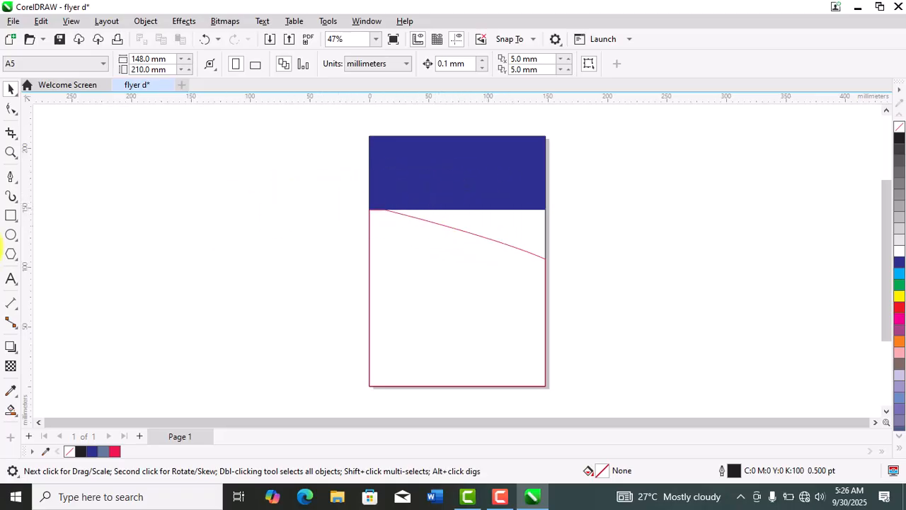
- Create a 148 by 210 mm page frame and draw a rectangle about 116 by 97 mm left of the page with 15.4 mm rounded corners
click(11, 215)
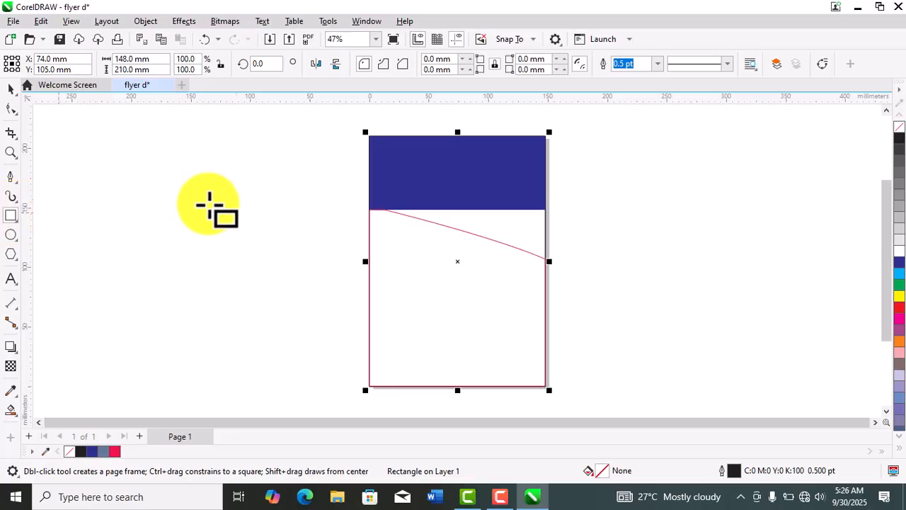
drag(185, 176, 324, 291)
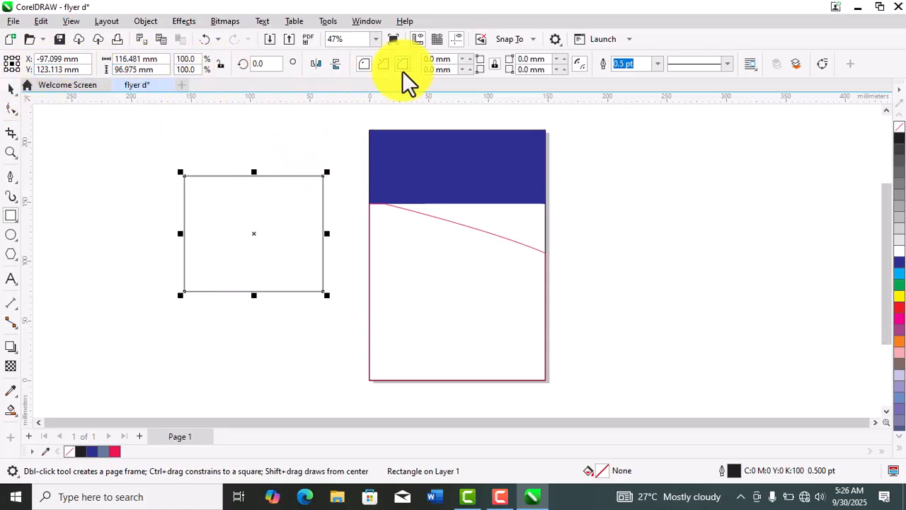
drag(468, 65, 467, 60)
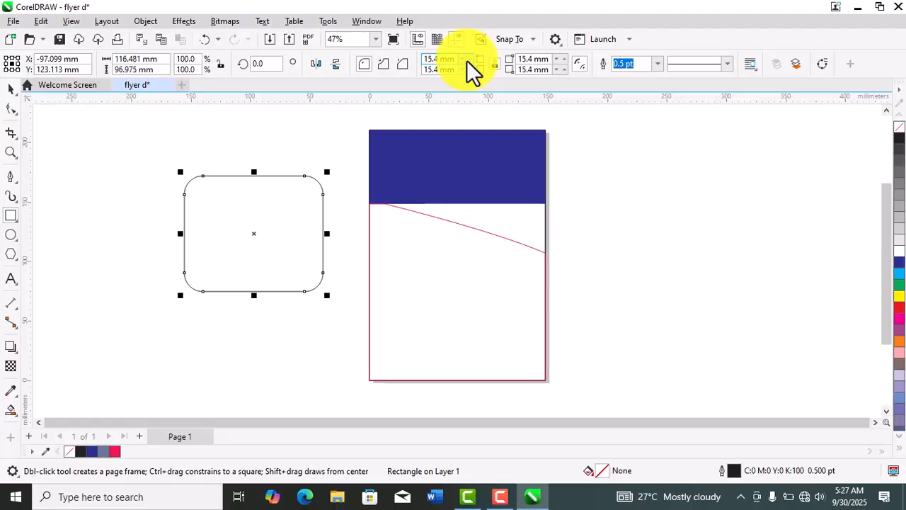
- Scale the rounded rectangle to 77%, about 90 by 75 mm, and move it into the page's lower-left corner
click(10, 89)
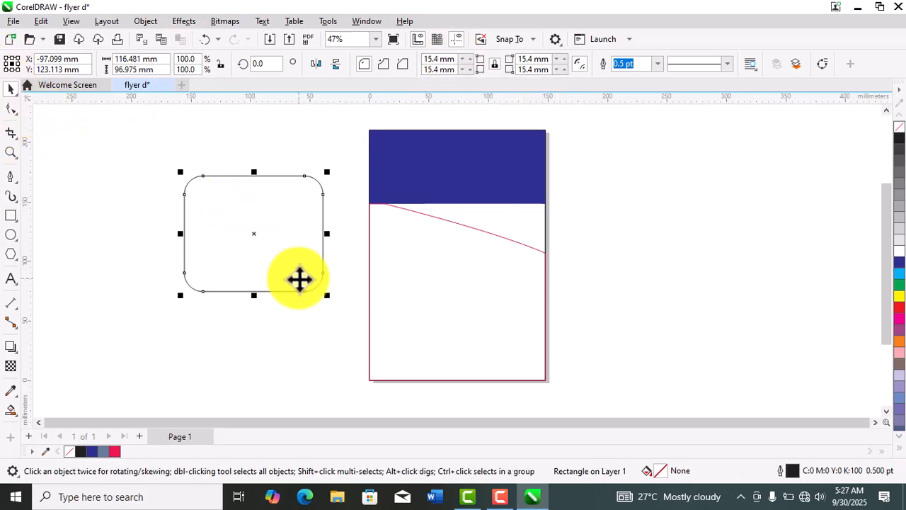
drag(330, 296, 293, 273)
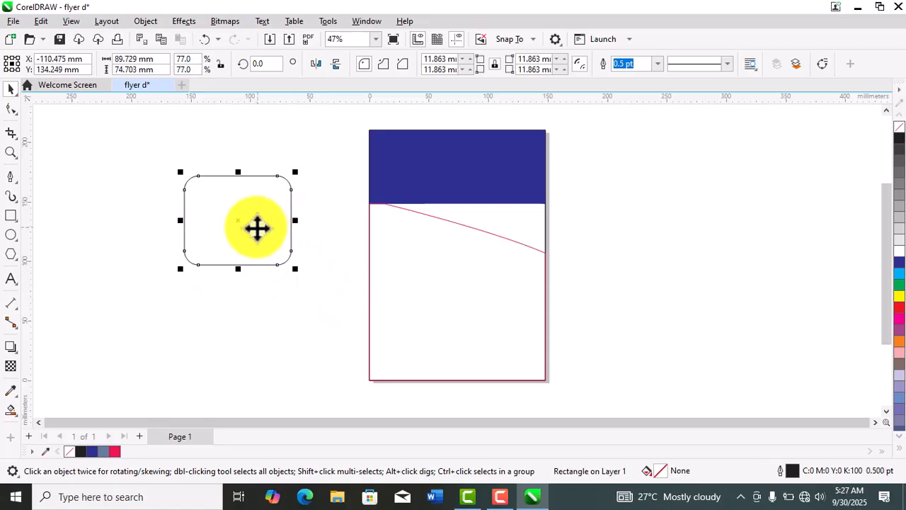
drag(235, 222, 426, 334)
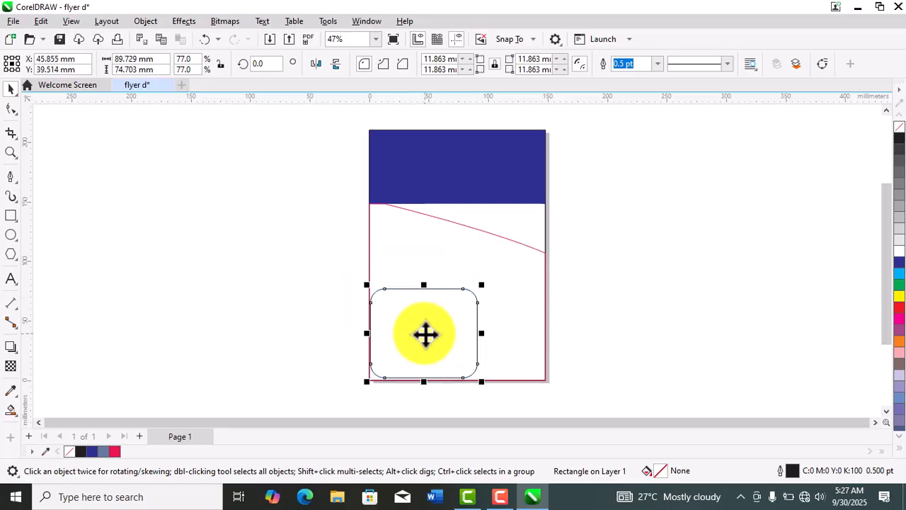
click(216, 306)
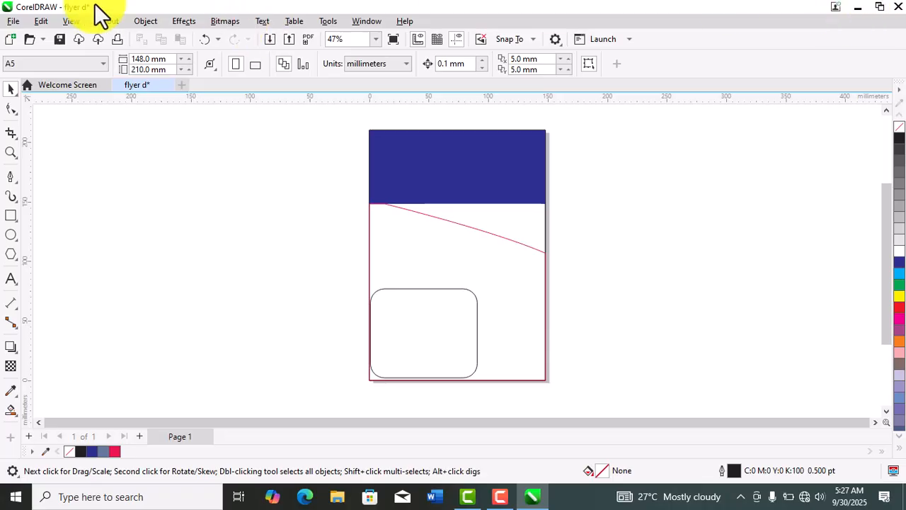
- Import the last portrait photo in the Desktop folder into the flyer
click(11, 21)
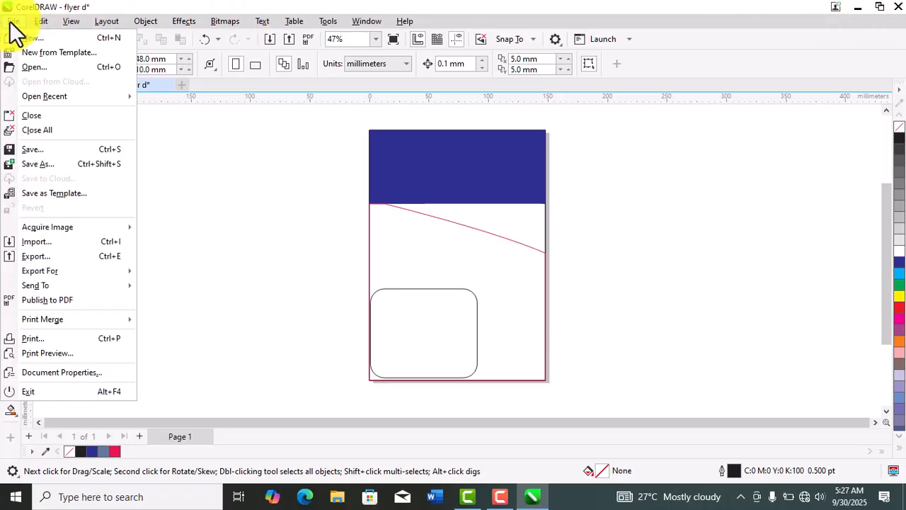
click(43, 241)
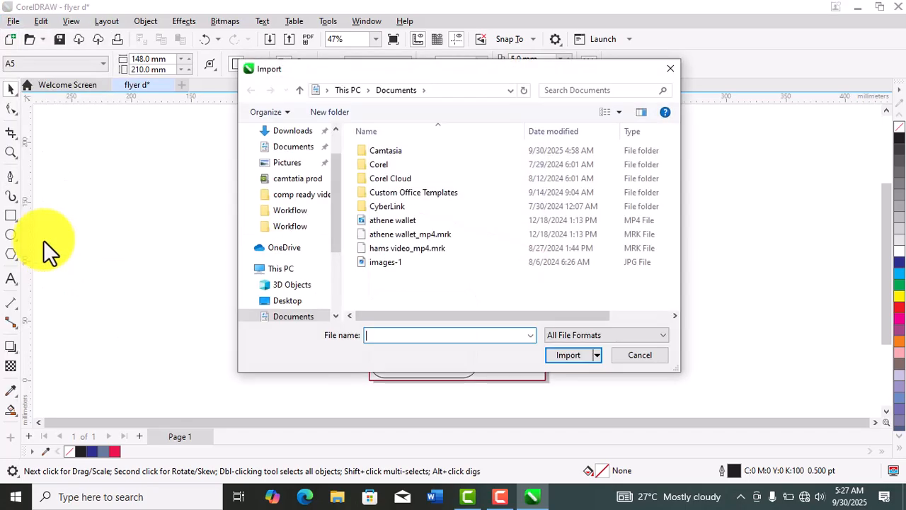
click(289, 302)
key(super+Tab)
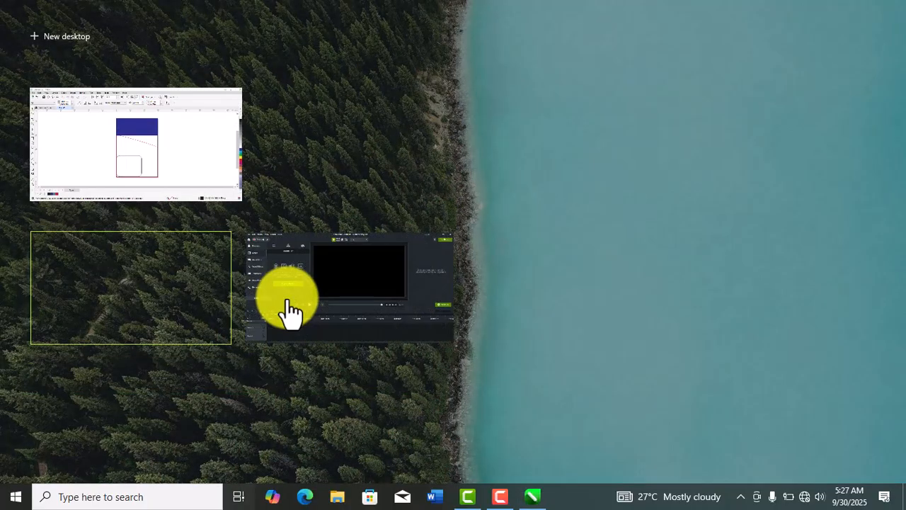
click(189, 177)
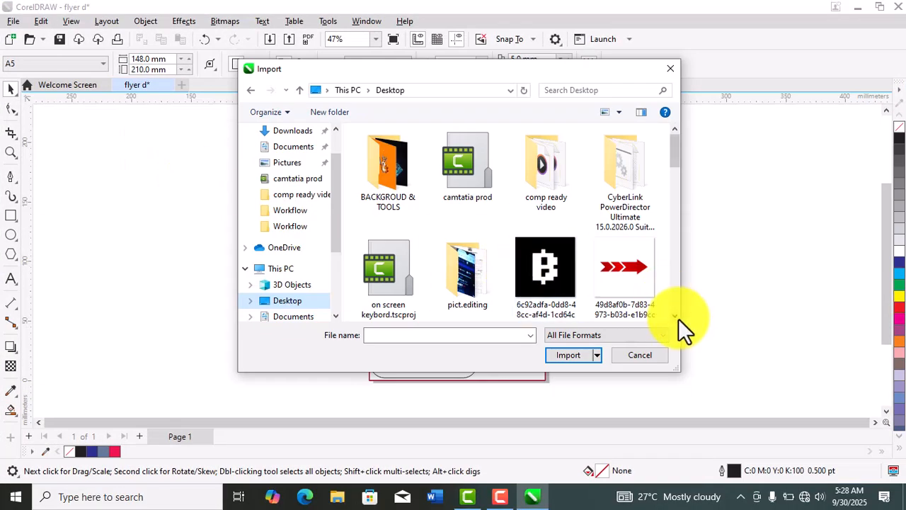
scroll(674, 315, down, 10)
scroll(675, 315, down, 5)
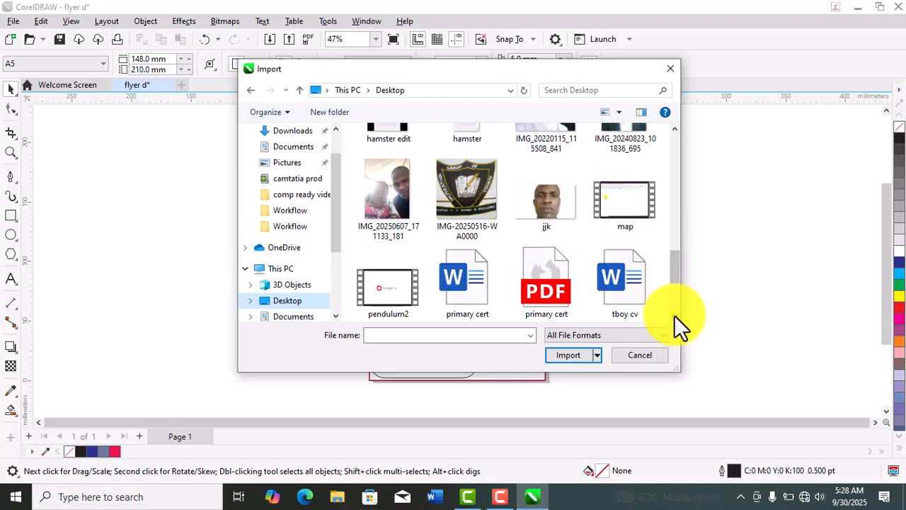
scroll(674, 315, down, 2)
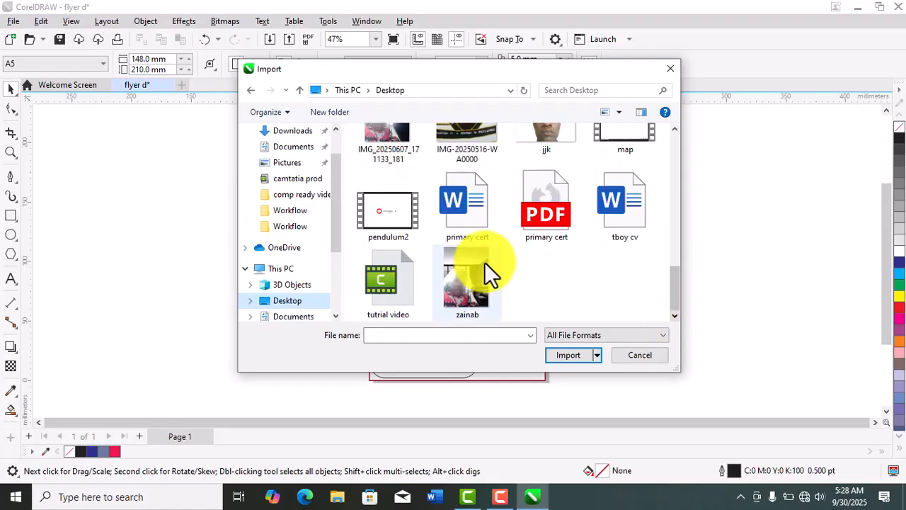
click(465, 273)
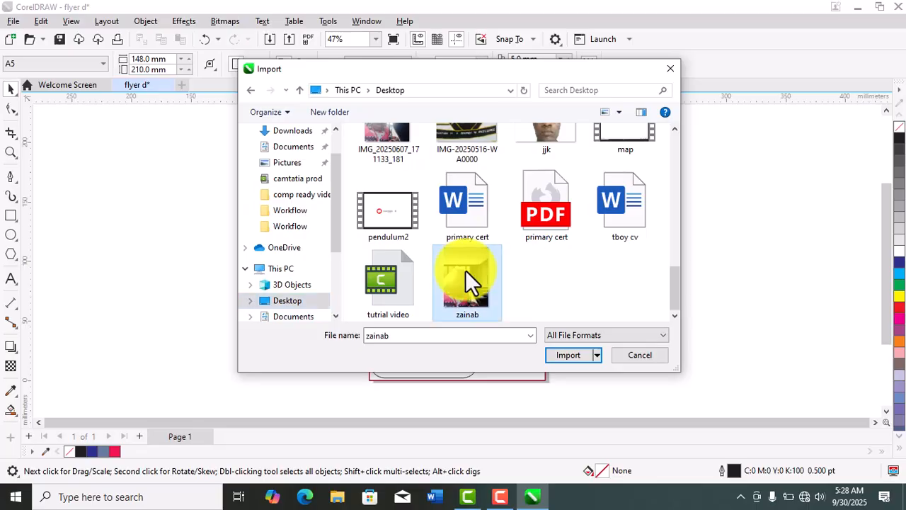
click(571, 356)
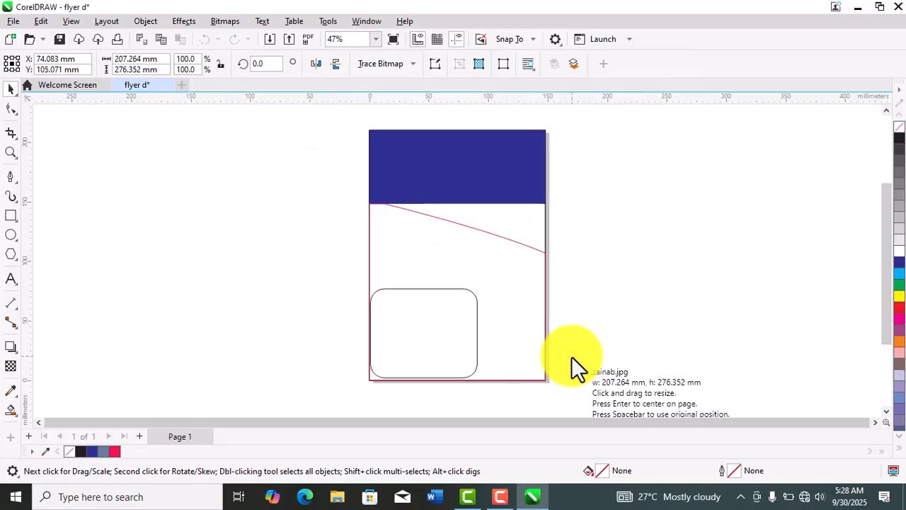
- Place the imported photo to the right of the page at about 71 by 95 mm
key(super+Tab)
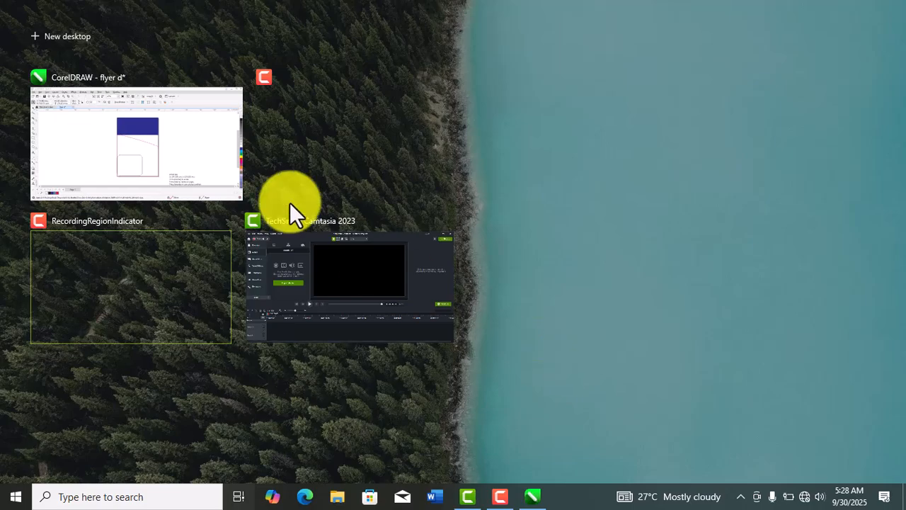
click(222, 145)
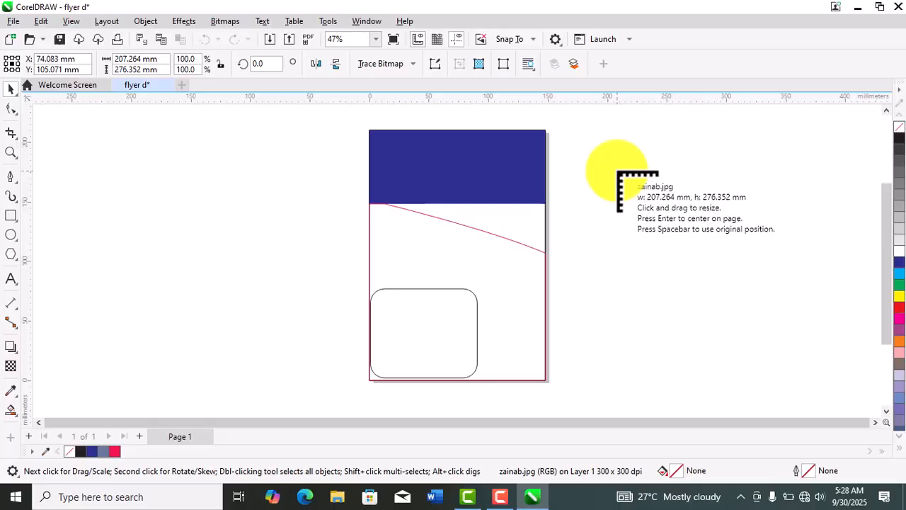
drag(617, 172, 701, 287)
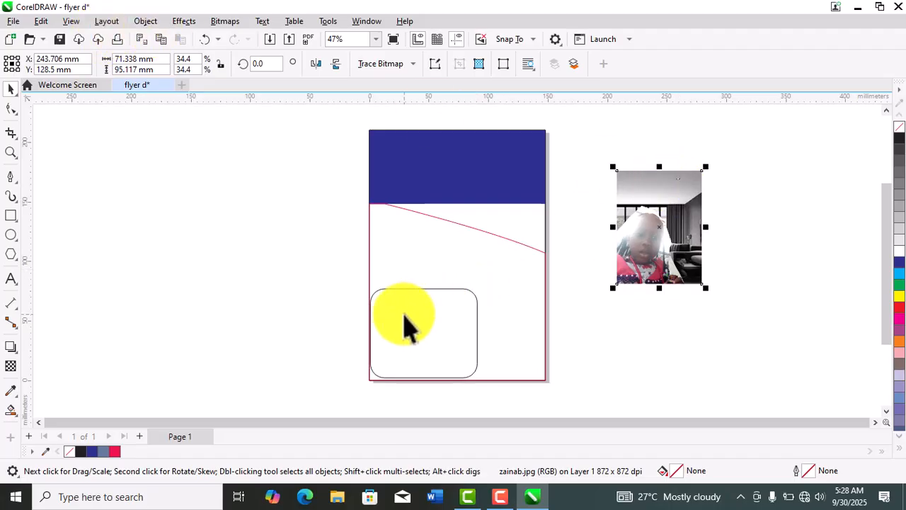
- PowerClip the photo inside the rounded rectangle in the page's lower-left corner
click(145, 22)
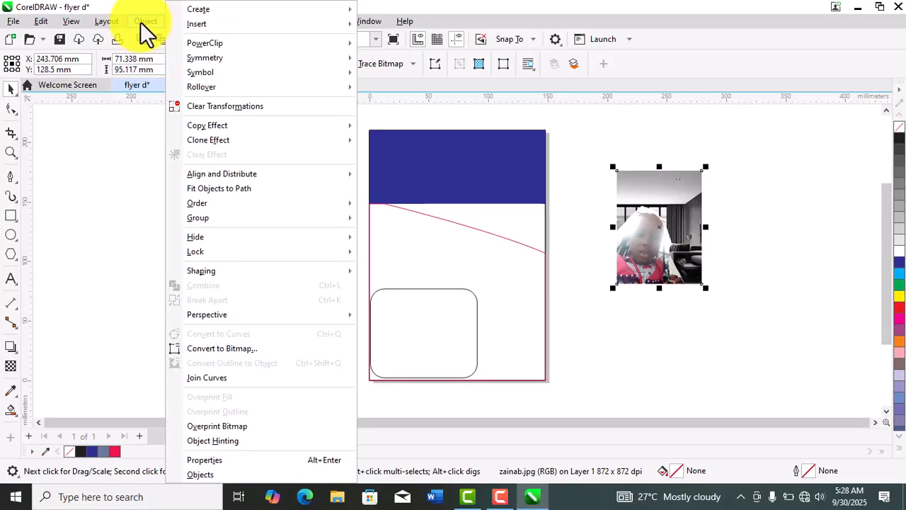
mouse_move(221, 43)
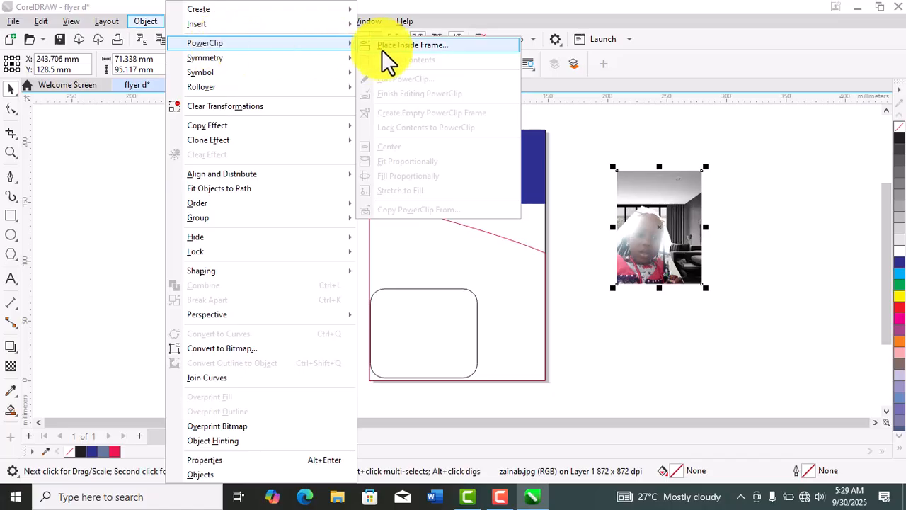
click(413, 45)
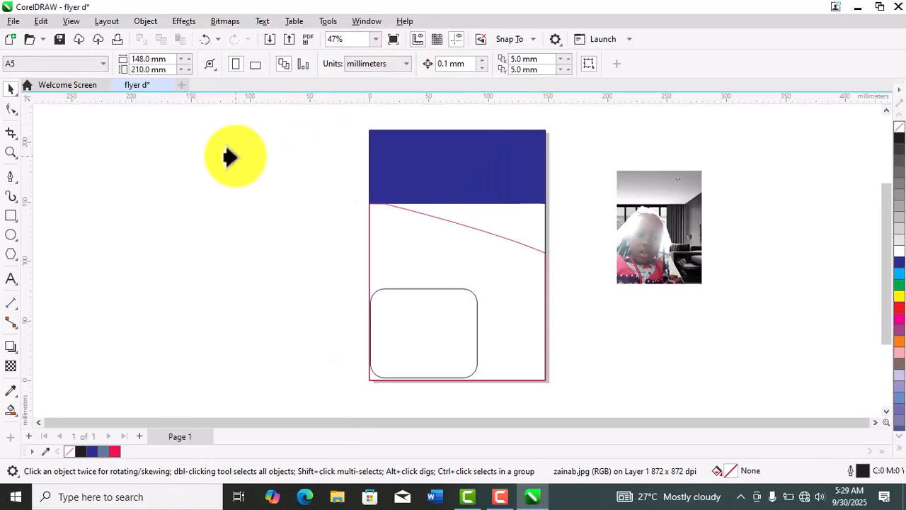
click(406, 331)
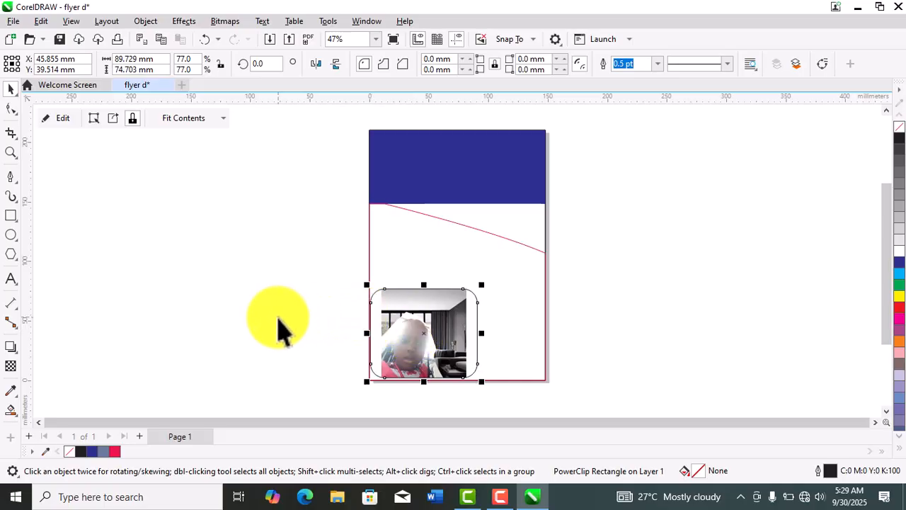
- Edit the PowerClip contents and widen the photo to about 110 by 95 mm so it covers the whole rounded frame
click(63, 118)
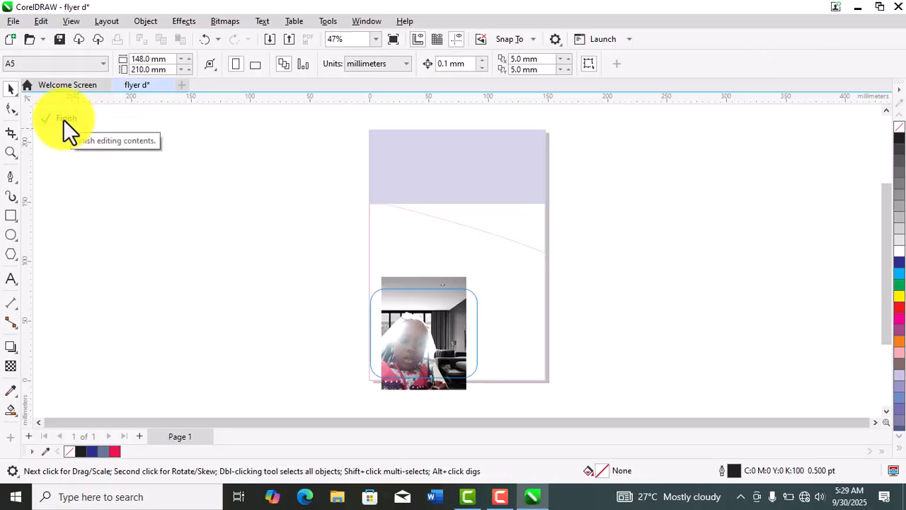
click(431, 321)
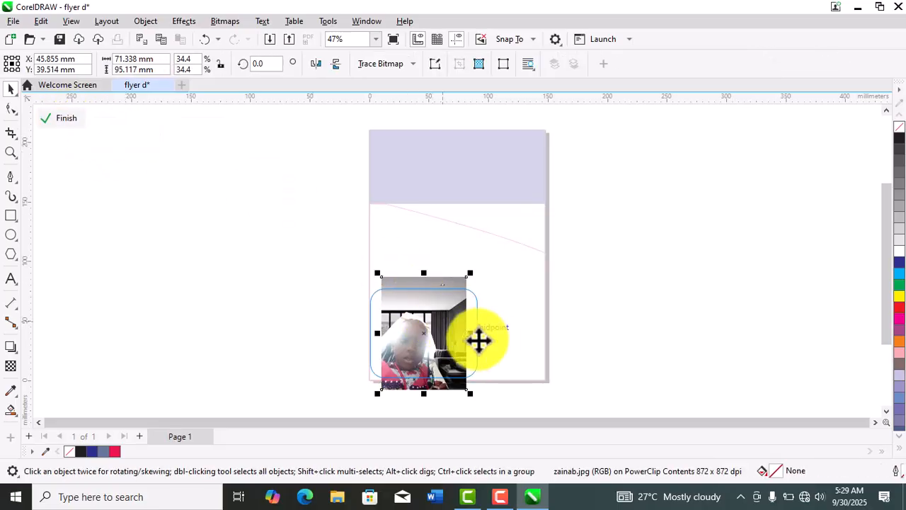
drag(471, 331, 500, 333)
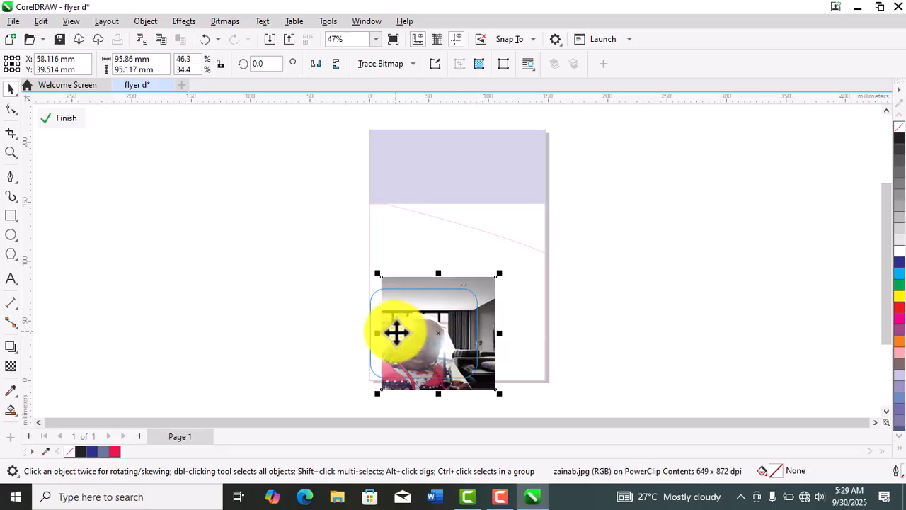
drag(380, 328, 361, 328)
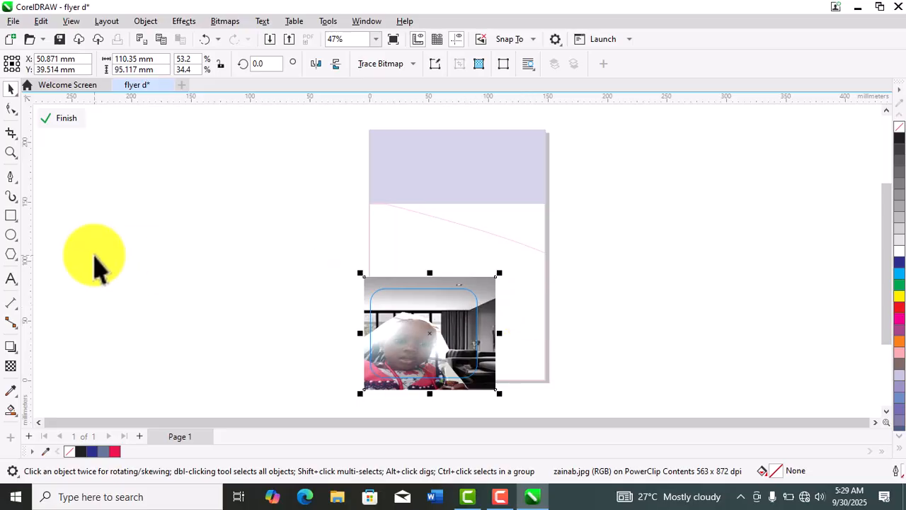
click(59, 118)
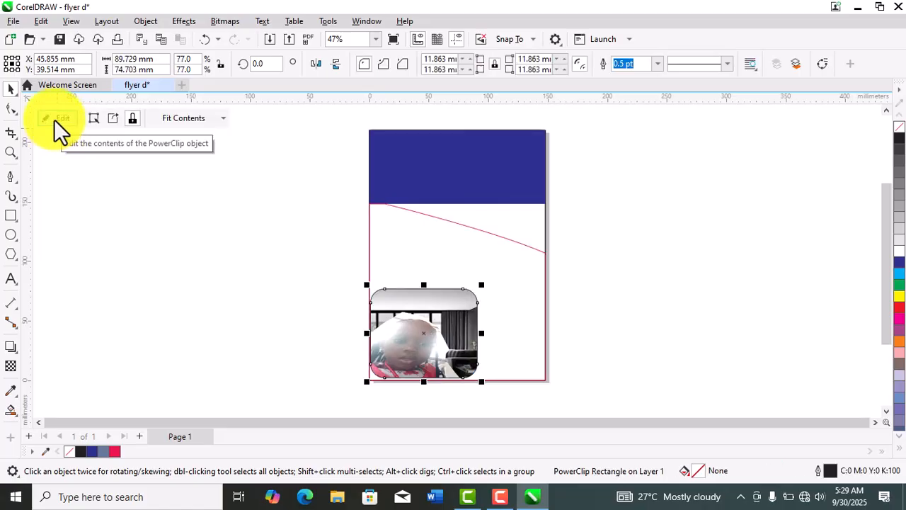
click(269, 259)
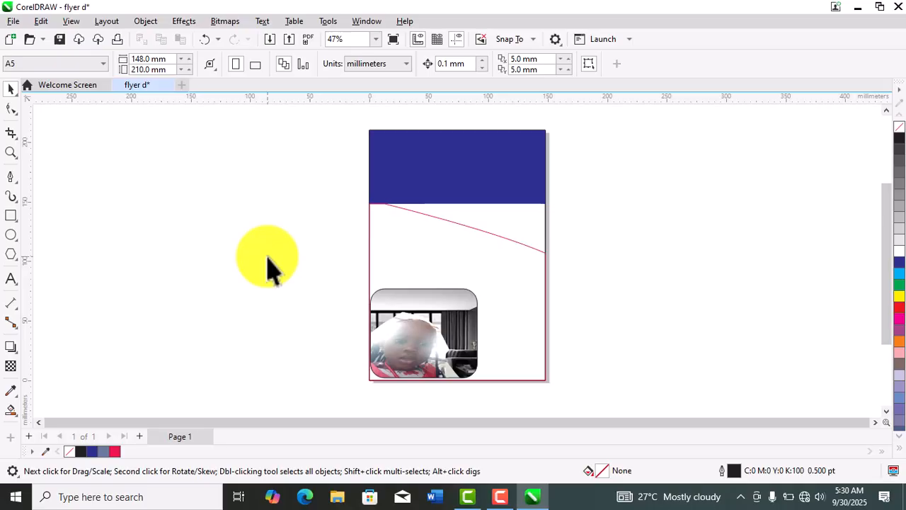
- Draw an ellipse about 131 by 129 mm to the left of the page
click(16, 221)
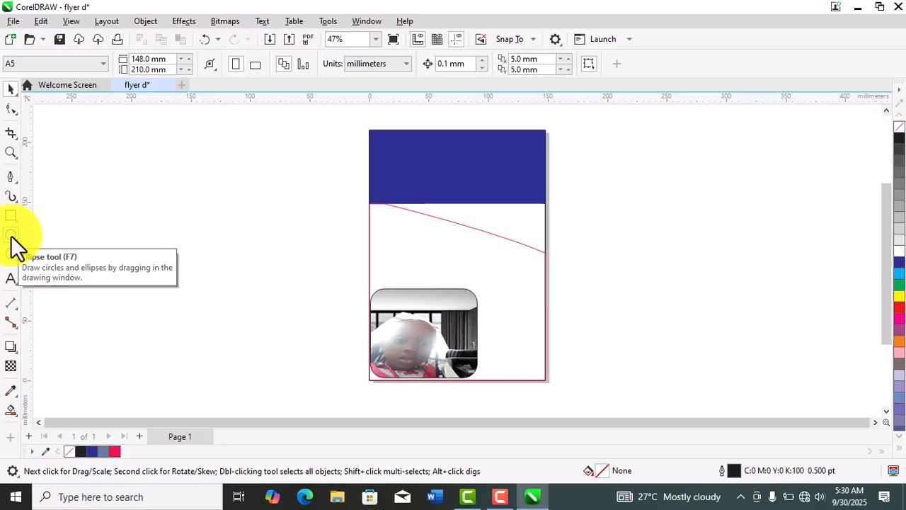
click(11, 235)
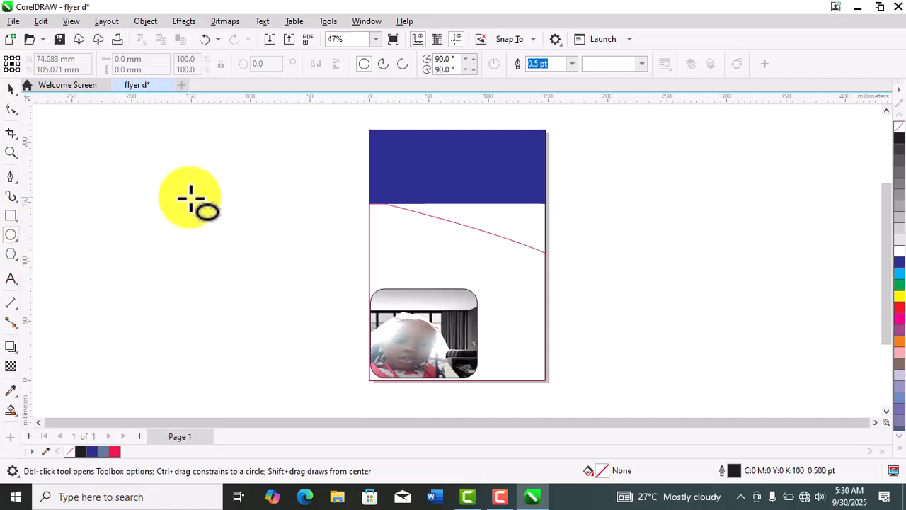
drag(190, 198, 347, 352)
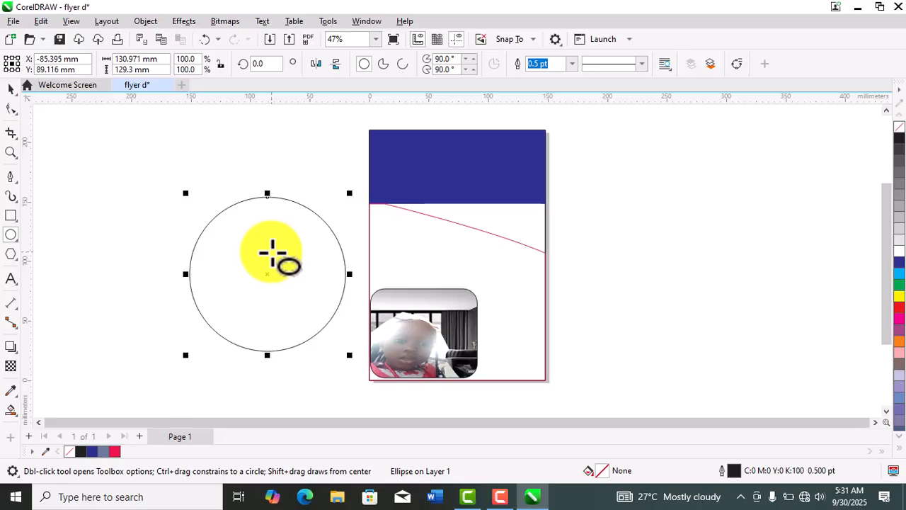
- Convert the ellipse to a pie, to an arc, back to a full ellipse, and to a pie again
click(386, 65)
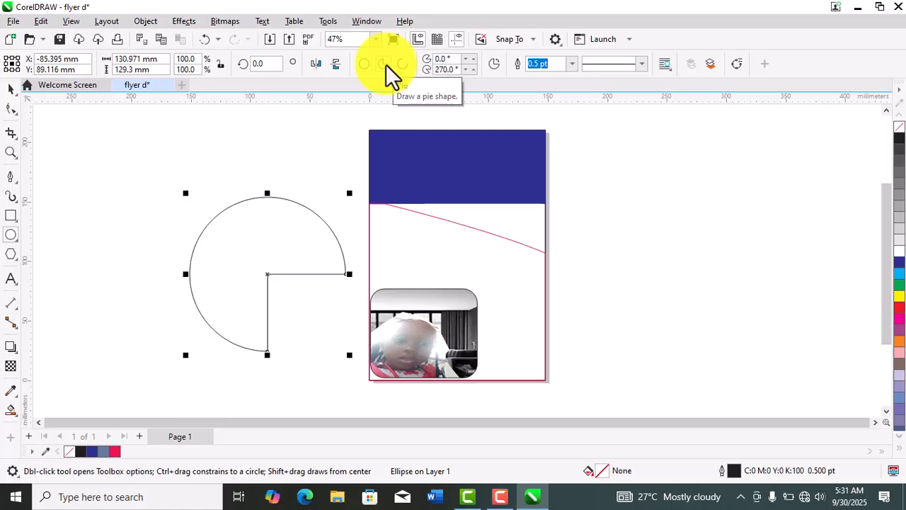
click(406, 65)
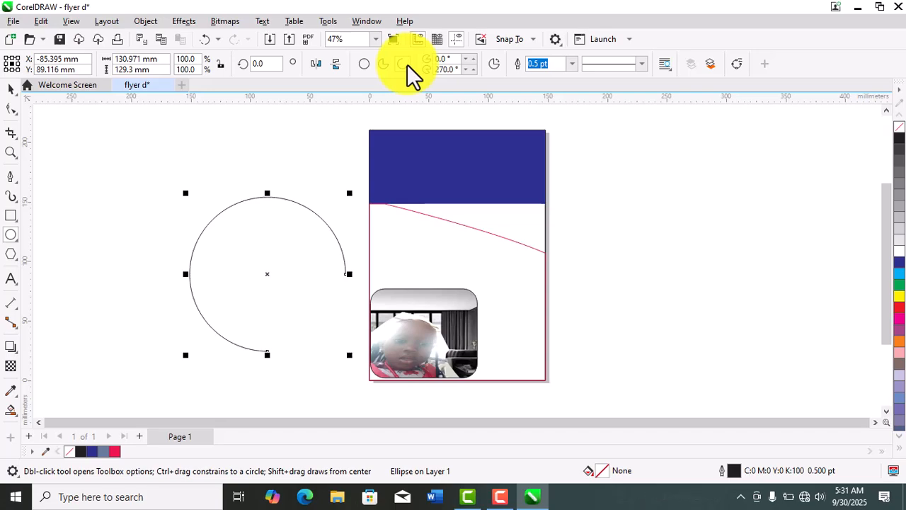
click(366, 62)
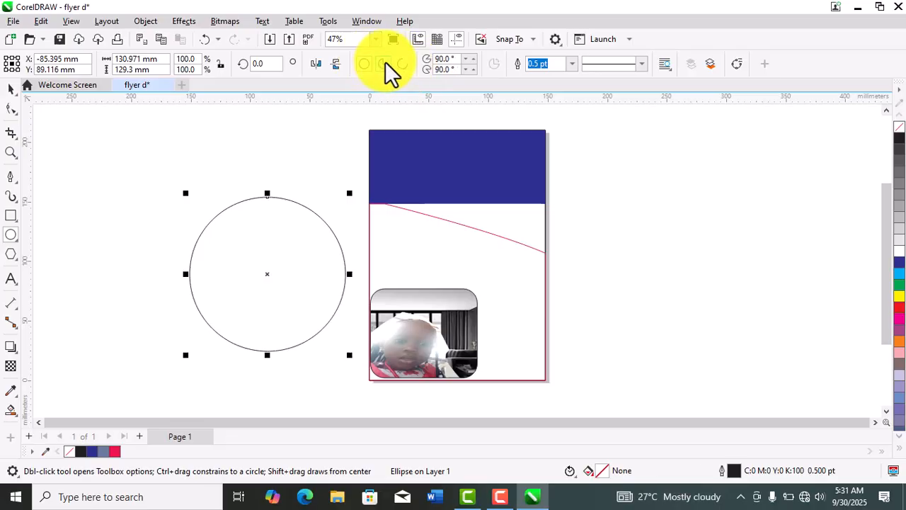
click(379, 63)
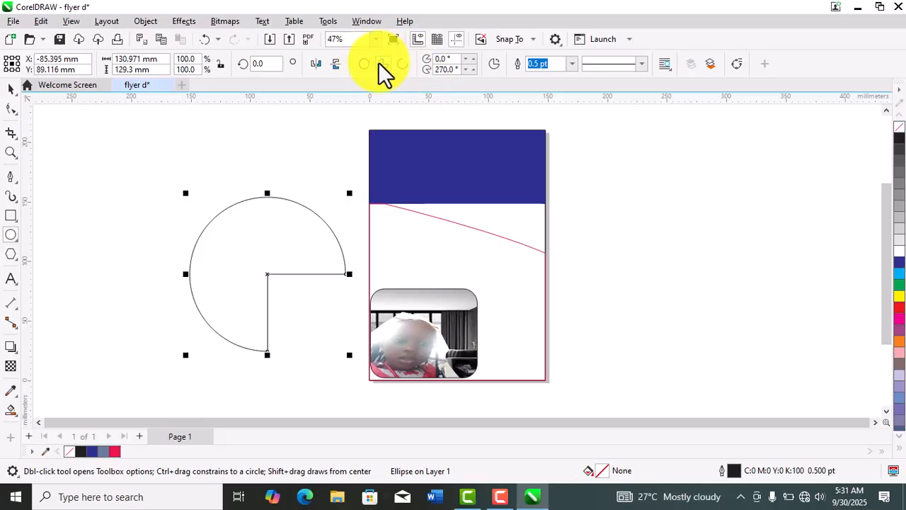
- Mirror the pie shape vertically and horizontally, and delete it from beside the page
click(338, 62)
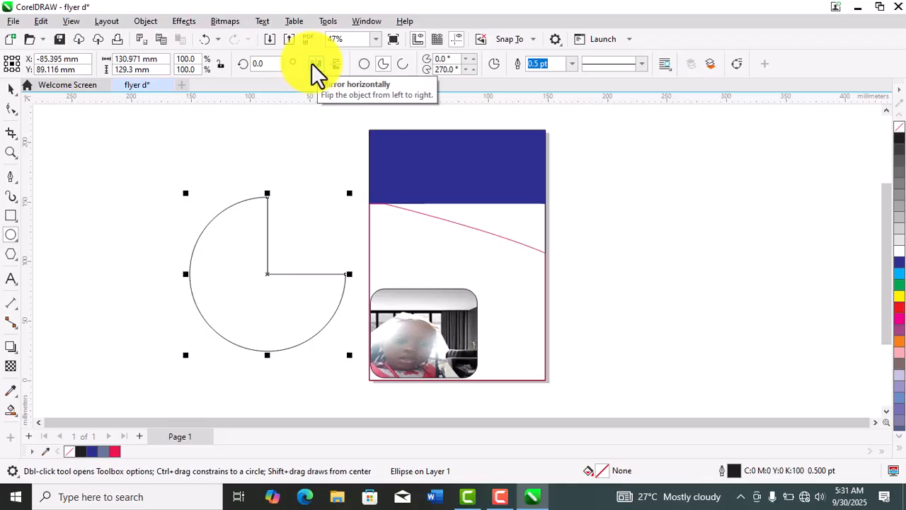
click(312, 63)
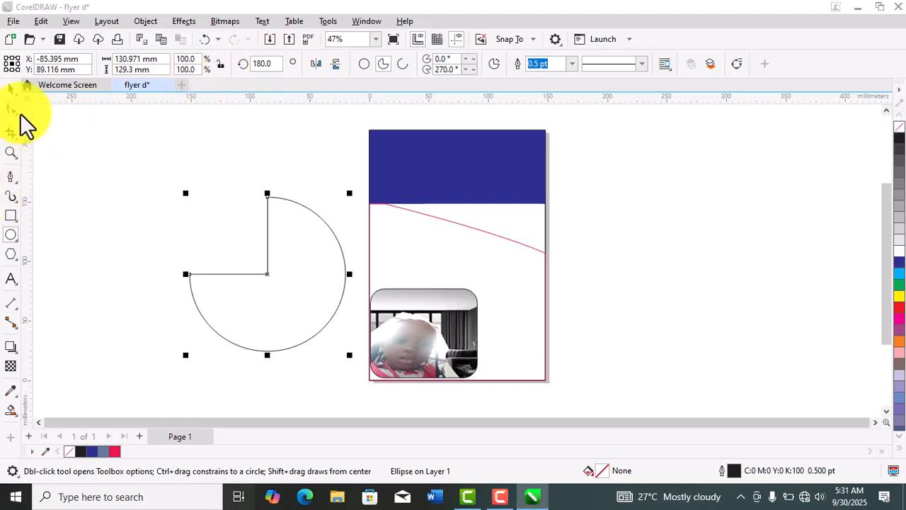
key(super+Tab)
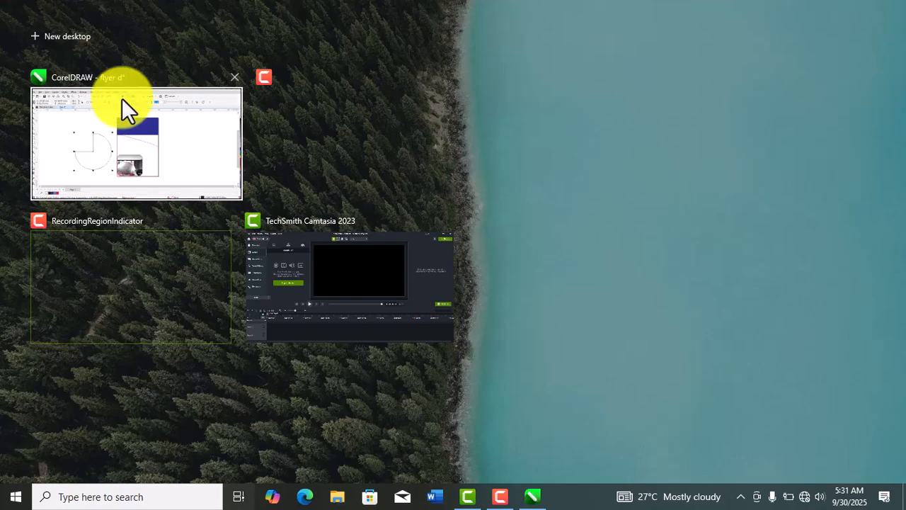
click(206, 149)
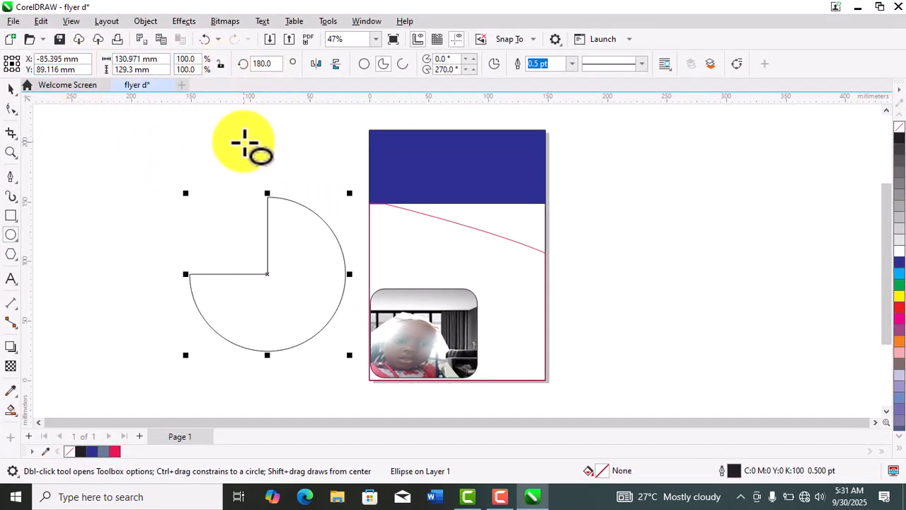
click(11, 88)
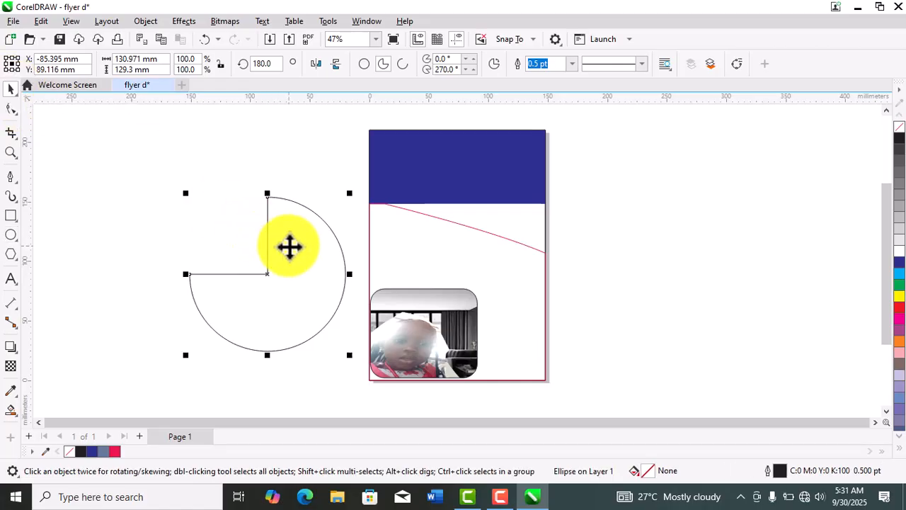
key(Delete)
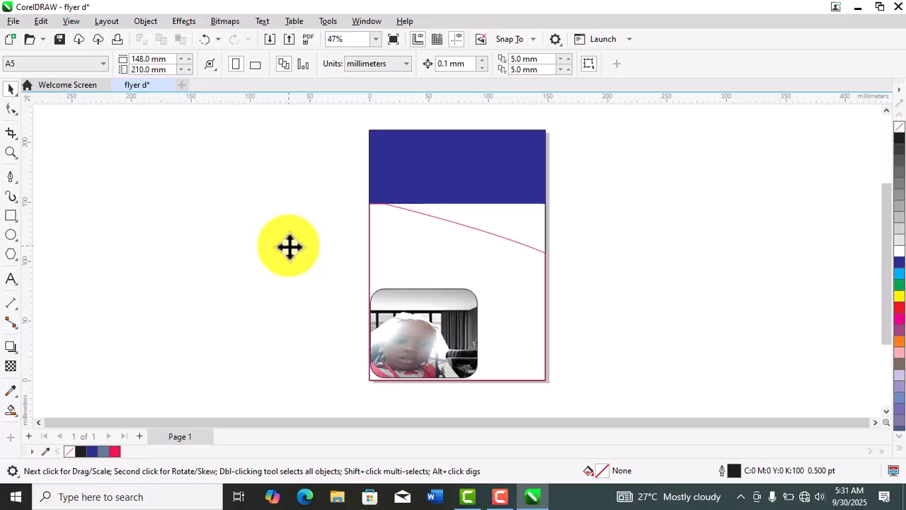
click(16, 242)
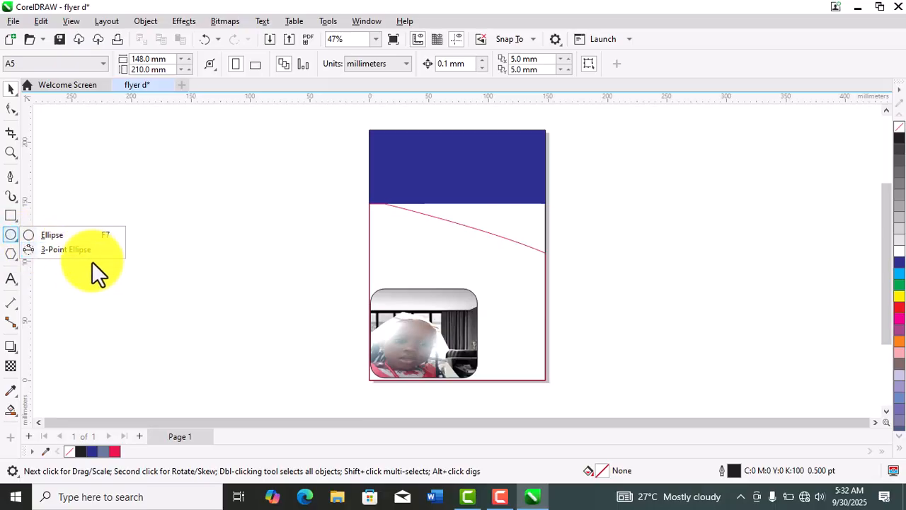
click(155, 259)
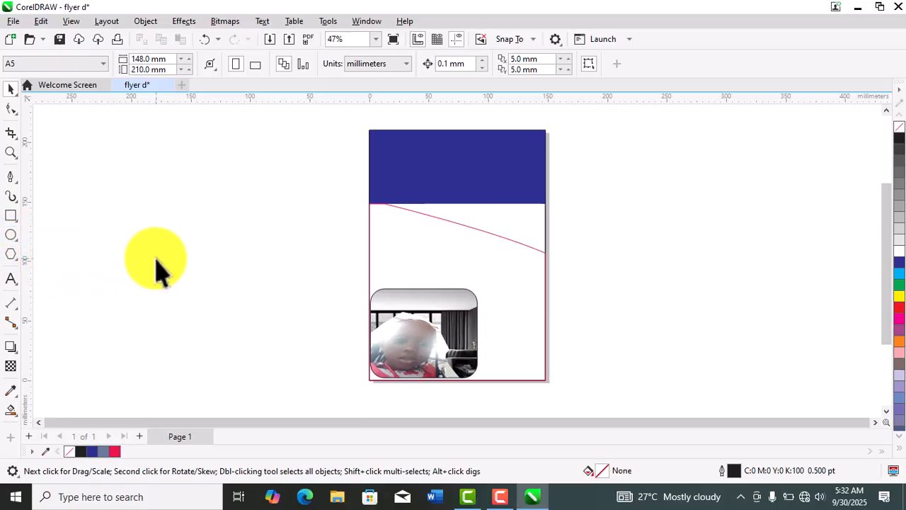
- Draw a five-sided polygon about 122 by 115 mm left of the page and raise its number of sides to 40
click(11, 256)
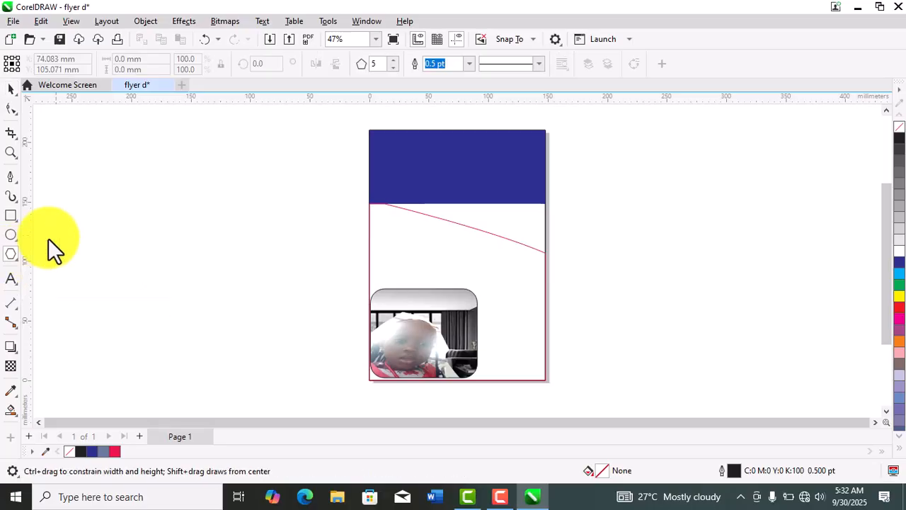
mouse_move(130, 196)
mouse_down()
mouse_move(277, 314)
mouse_move(281, 347)
mouse_up()
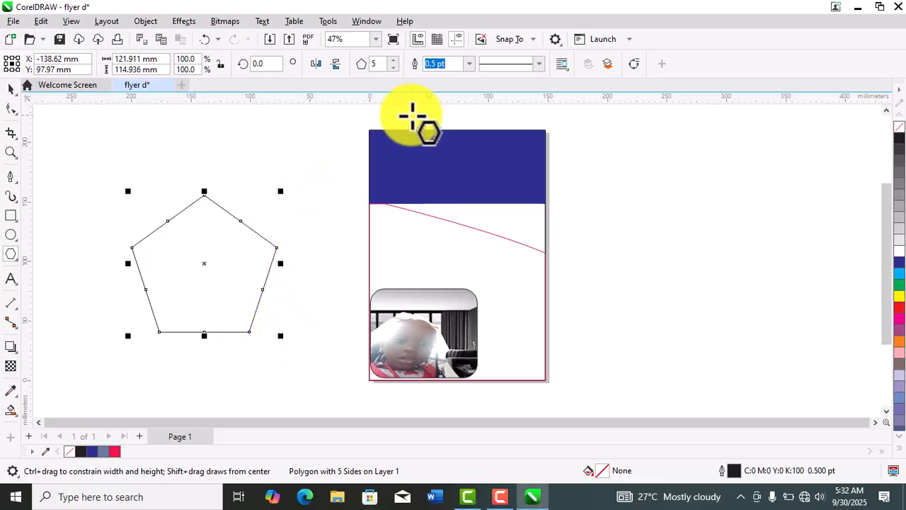
click(396, 60)
click(395, 61)
click(395, 60)
click(396, 61)
click(396, 60)
click(395, 61)
click(395, 60)
click(395, 61)
click(395, 60)
click(395, 60)
click(396, 61)
click(395, 60)
click(396, 61)
click(396, 61)
click(395, 60)
click(396, 60)
click(396, 61)
click(395, 60)
click(395, 60)
click(396, 60)
click(396, 61)
click(394, 67)
click(394, 67)
click(394, 68)
click(394, 68)
click(394, 68)
click(394, 67)
click(394, 67)
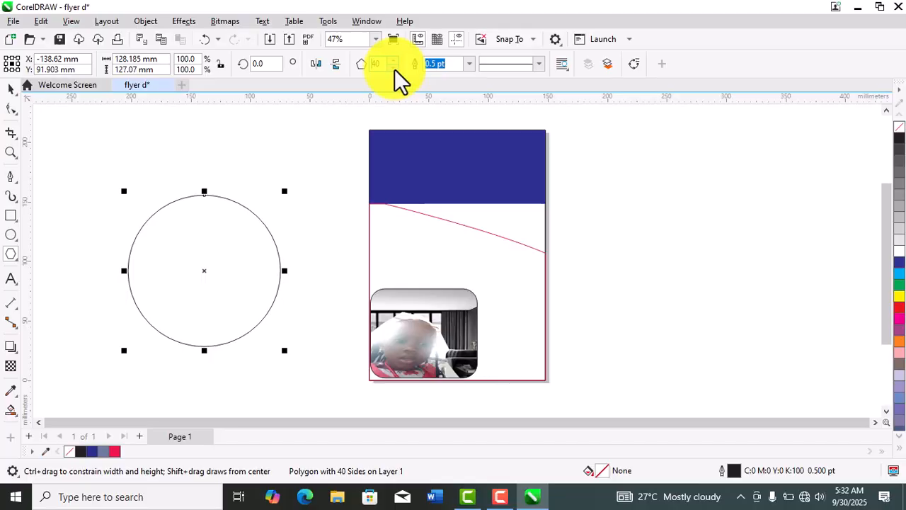
- Raise the polygon's number of sides to 64
click(394, 59)
click(393, 59)
click(394, 59)
click(394, 58)
click(394, 59)
click(394, 58)
click(394, 58)
click(394, 59)
click(394, 59)
click(394, 59)
click(393, 59)
click(393, 60)
click(394, 60)
click(393, 59)
click(394, 60)
click(394, 59)
click(393, 59)
click(394, 60)
click(393, 60)
click(394, 59)
click(393, 59)
click(394, 59)
click(394, 60)
click(394, 59)
click(394, 67)
click(393, 67)
click(394, 67)
click(393, 67)
click(394, 67)
click(394, 67)
click(393, 67)
click(394, 67)
click(394, 60)
click(394, 59)
click(394, 59)
click(394, 60)
click(394, 59)
click(394, 59)
click(393, 59)
click(394, 60)
click(393, 59)
click(394, 60)
click(394, 60)
click(394, 60)
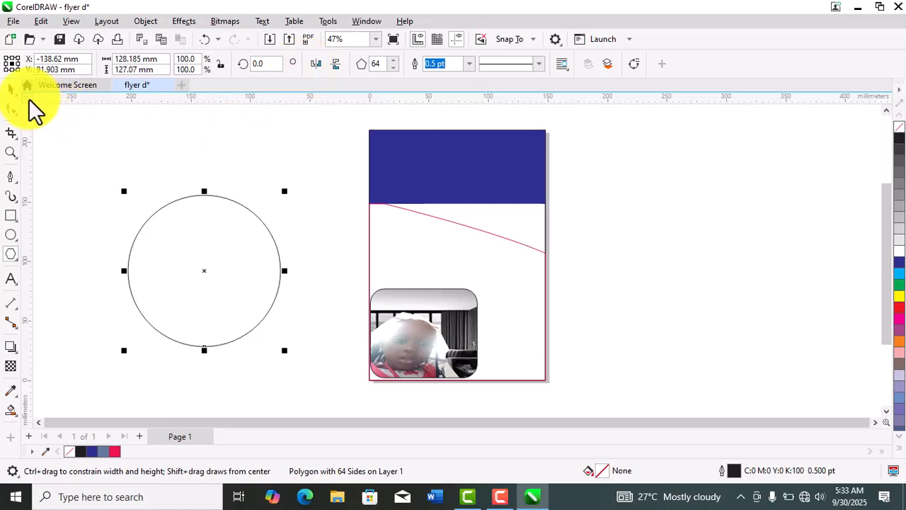
- Delete the 64-sided polygon beside the page
click(11, 89)
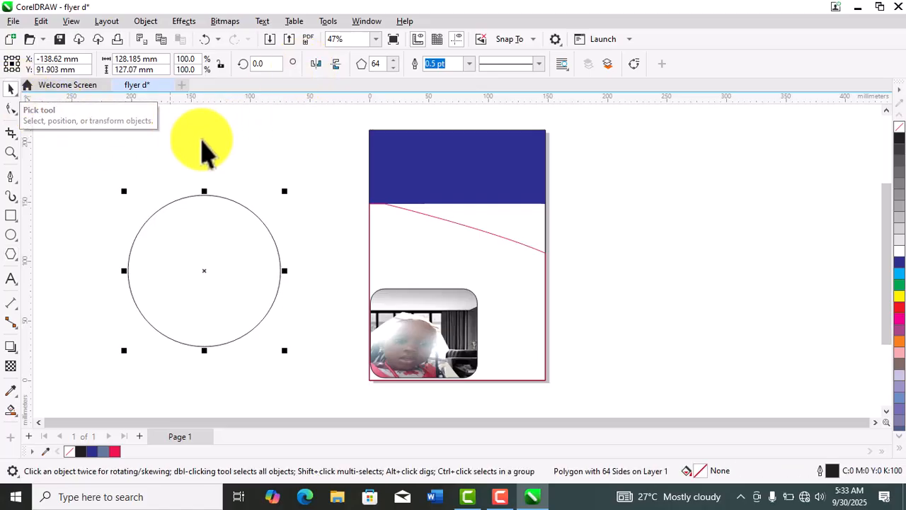
click(253, 216)
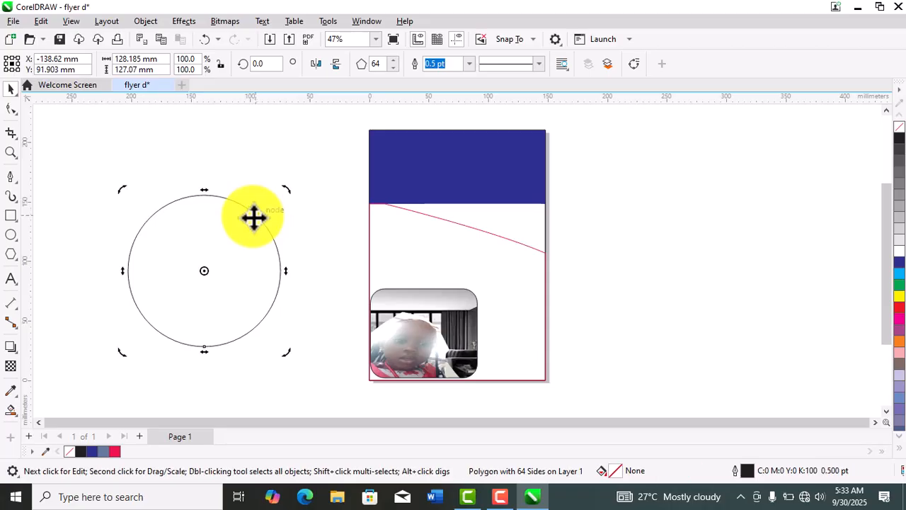
click(264, 156)
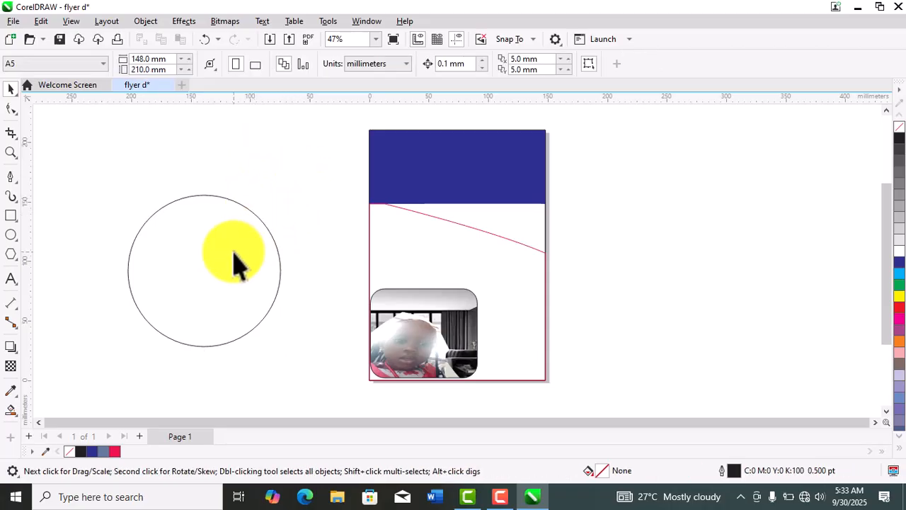
click(279, 252)
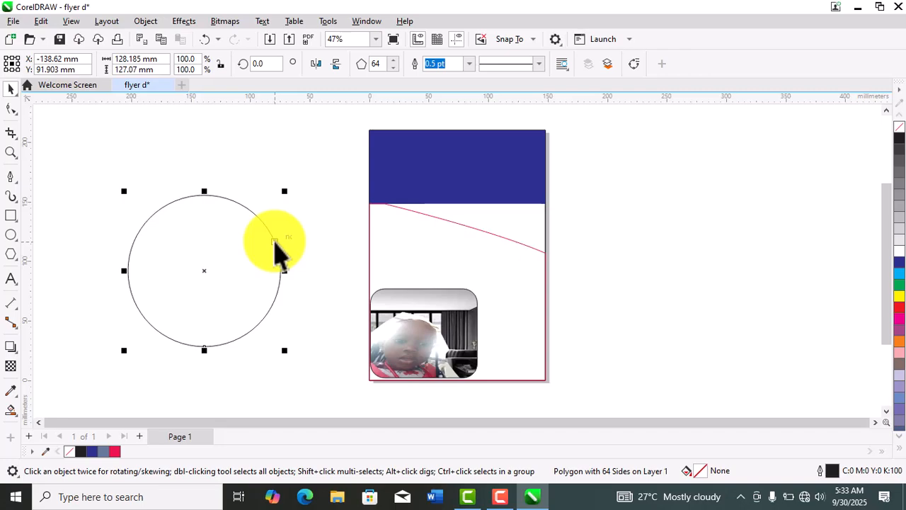
key(Delete)
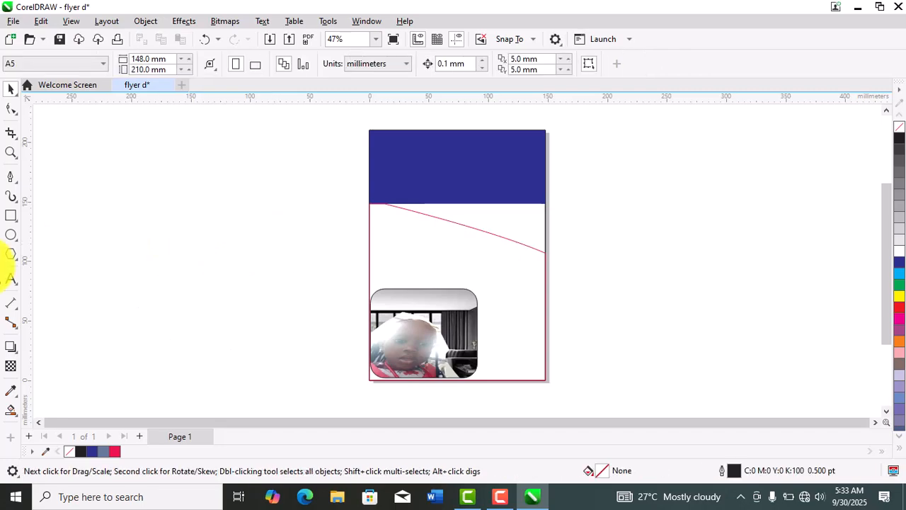
- Draw a five-sided polygon about 136 by 135 mm to the left of the page
click(10, 256)
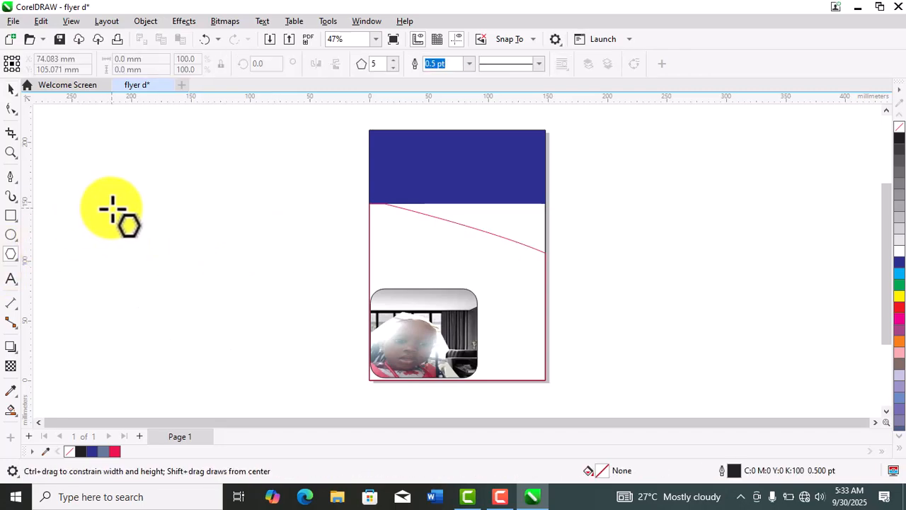
drag(111, 209, 282, 388)
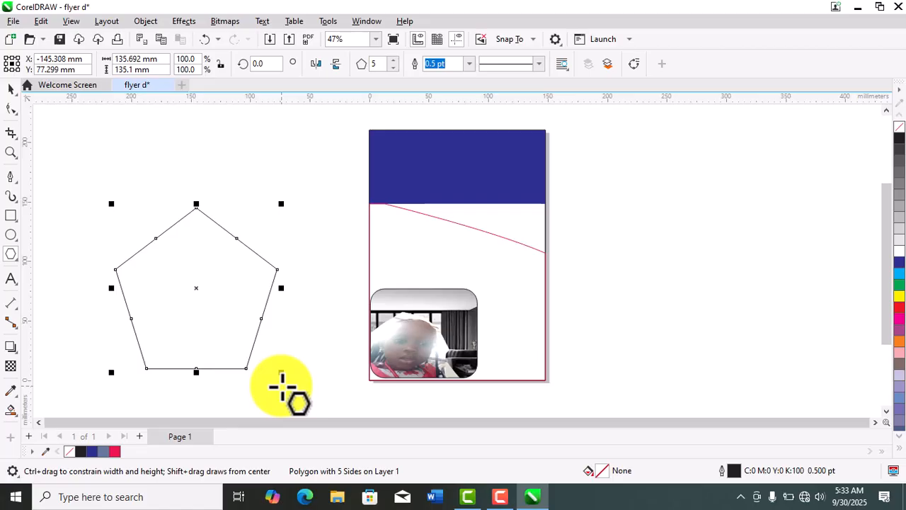
- Reduce the polygon's number of sides to 4 and 3, and restore it to 5
click(395, 67)
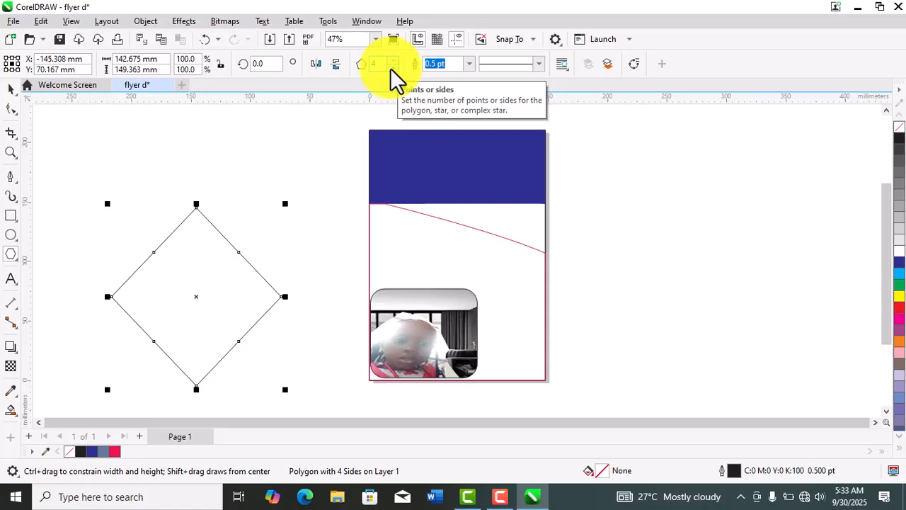
click(391, 67)
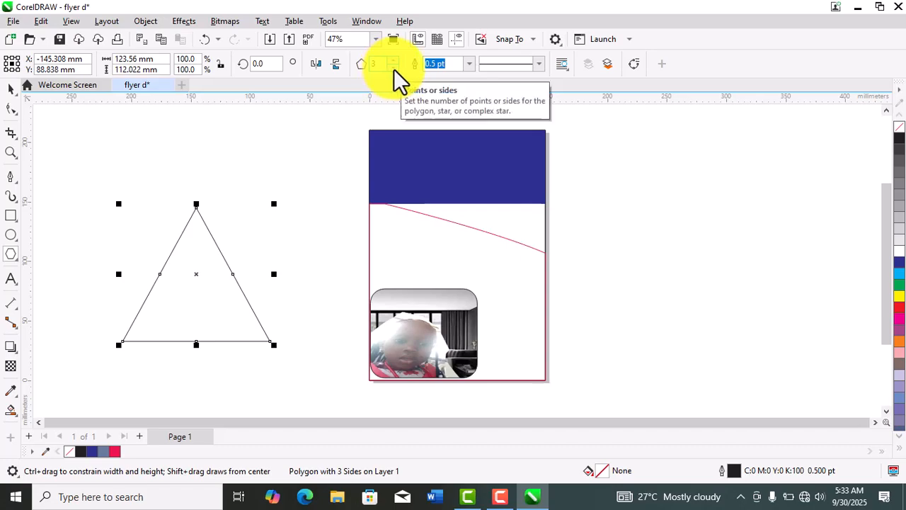
click(392, 59)
click(391, 58)
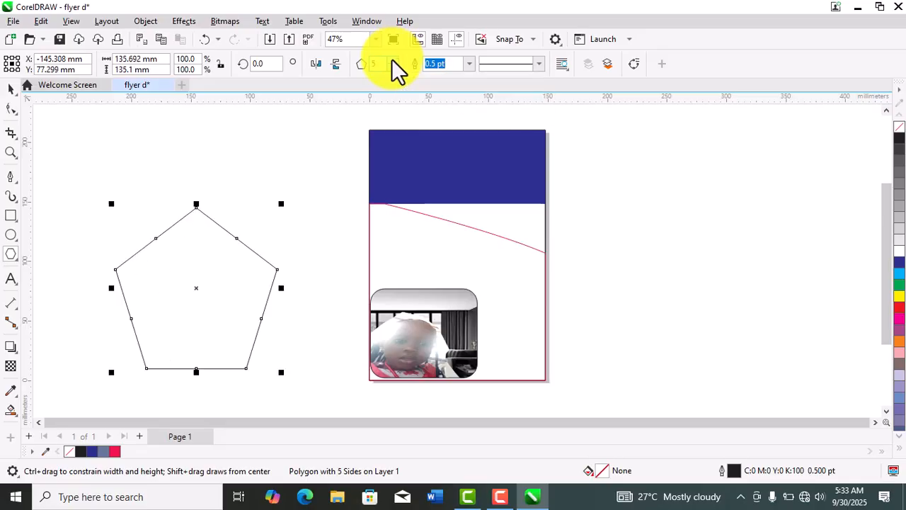
- Raise the number of sides of the polygon beside the page to 19
click(391, 59)
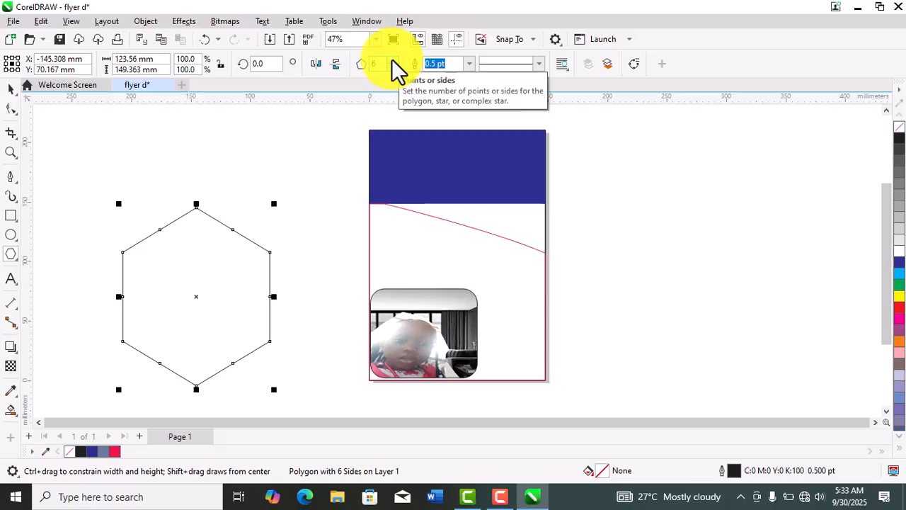
click(392, 59)
click(391, 59)
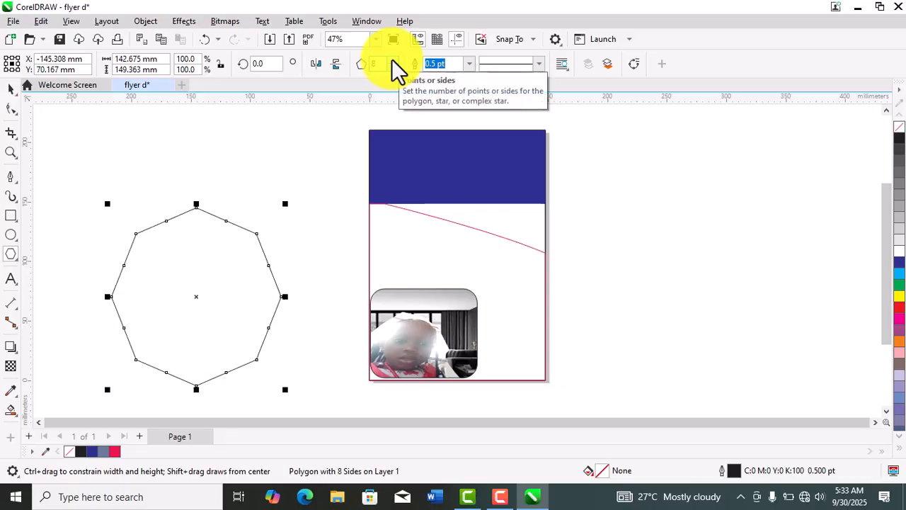
click(392, 59)
click(392, 59)
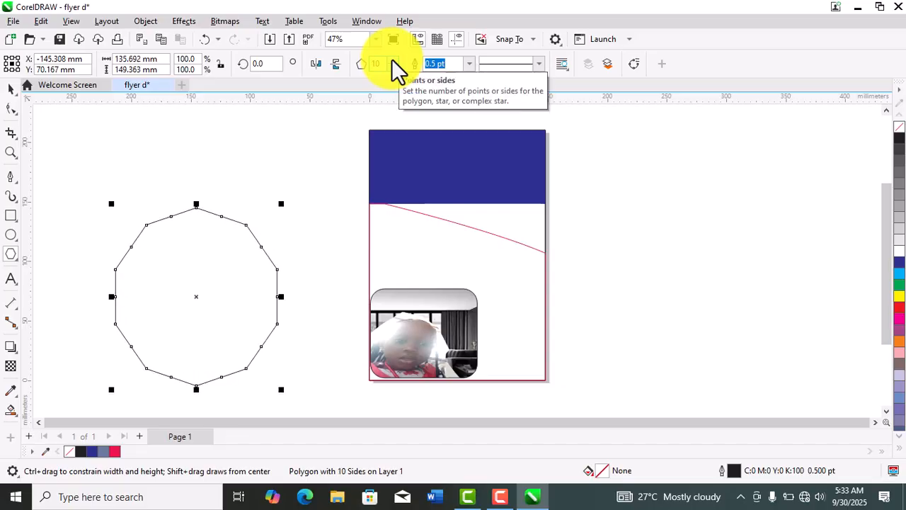
click(392, 59)
click(391, 59)
click(392, 59)
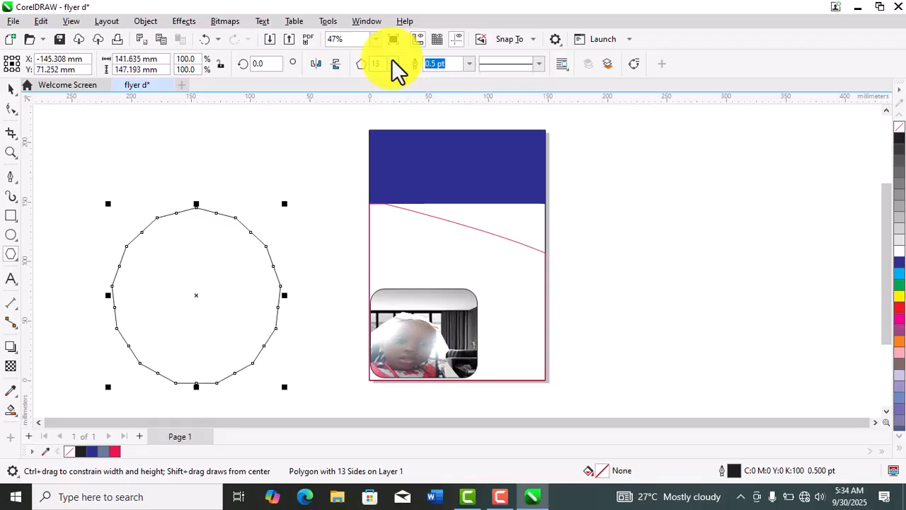
click(391, 59)
click(392, 59)
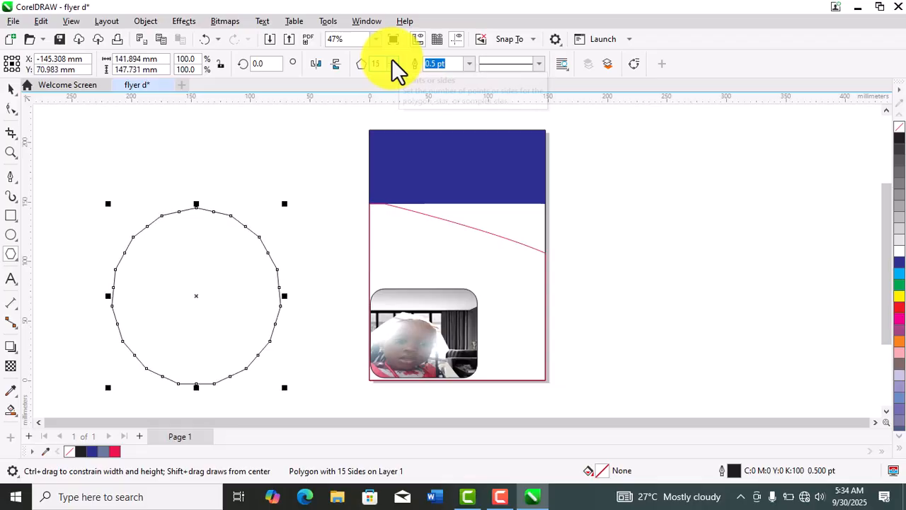
click(391, 59)
click(391, 59)
click(392, 59)
click(392, 59)
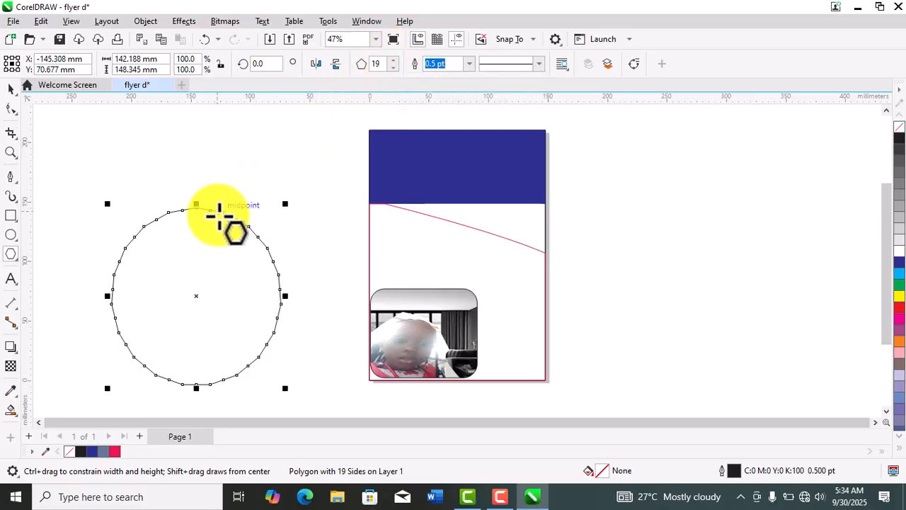
- Delete the 19-sided polygon beside the page
click(12, 90)
key(Delete)
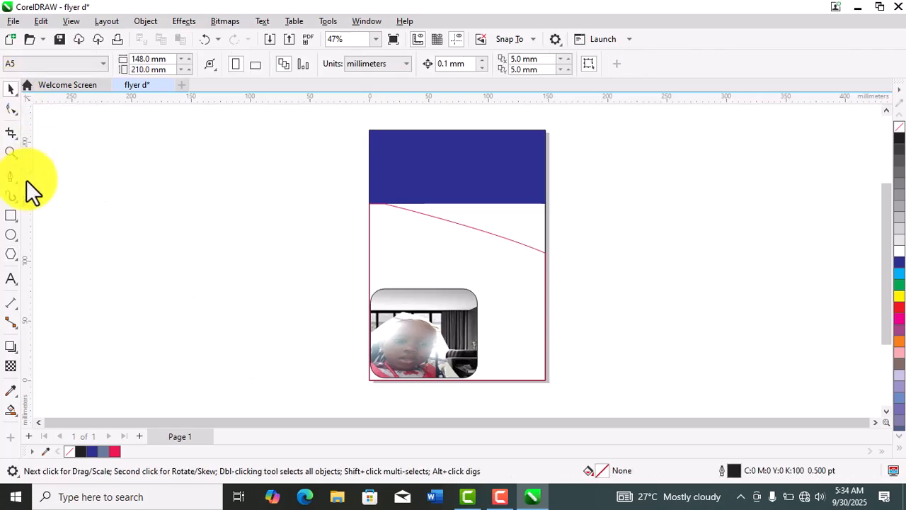
- Show the other shape tools grouped with the Polygon tool
click(17, 259)
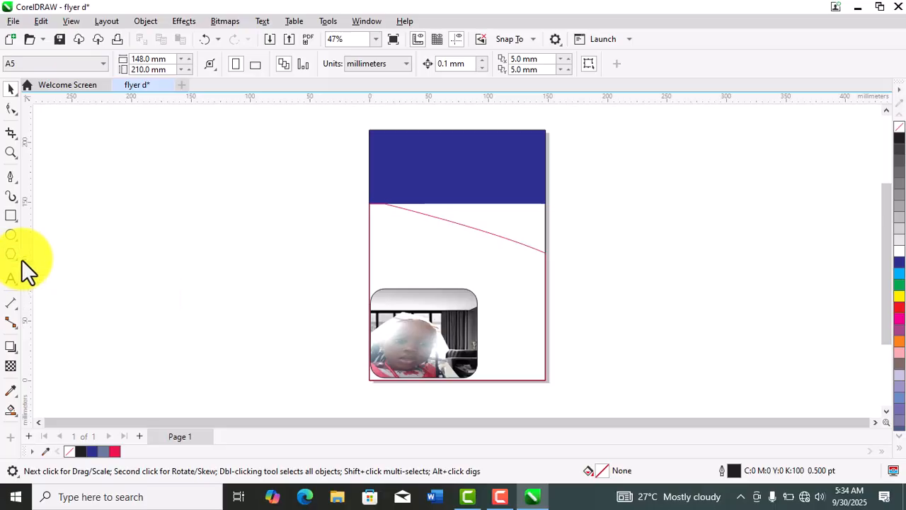
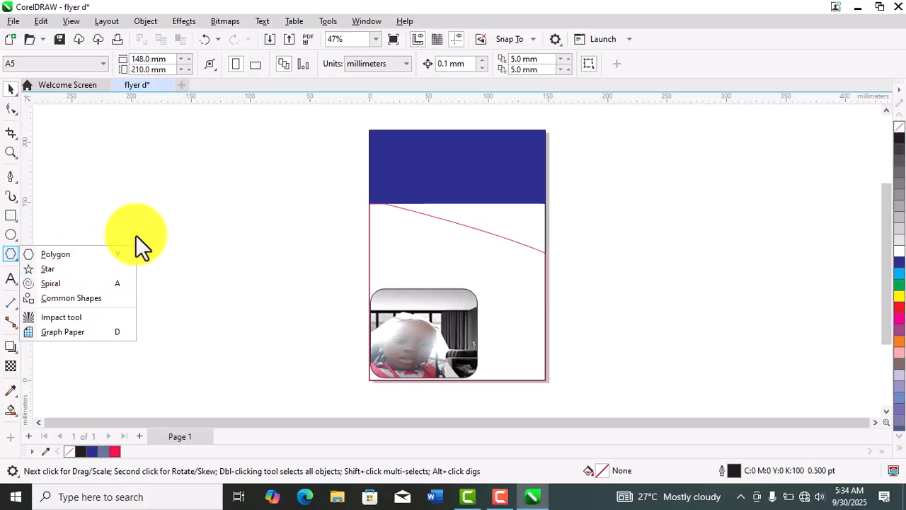
- Draw a five-pointed star about 140 × 114 mm beside the page and raise its number of points to 44
click(54, 270)
mouse_move(130, 220)
mouse_down()
mouse_move(259, 309)
mouse_move(281, 371)
mouse_move(304, 372)
mouse_up()
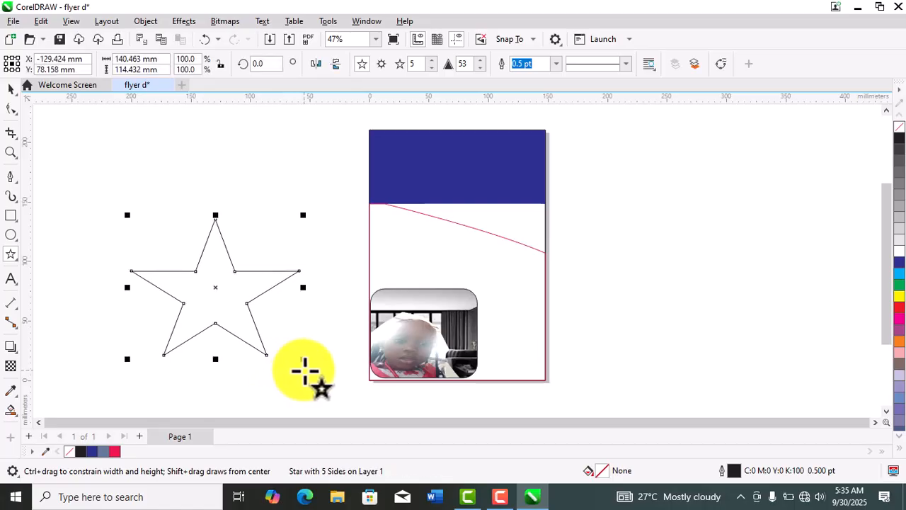
click(434, 60)
click(433, 60)
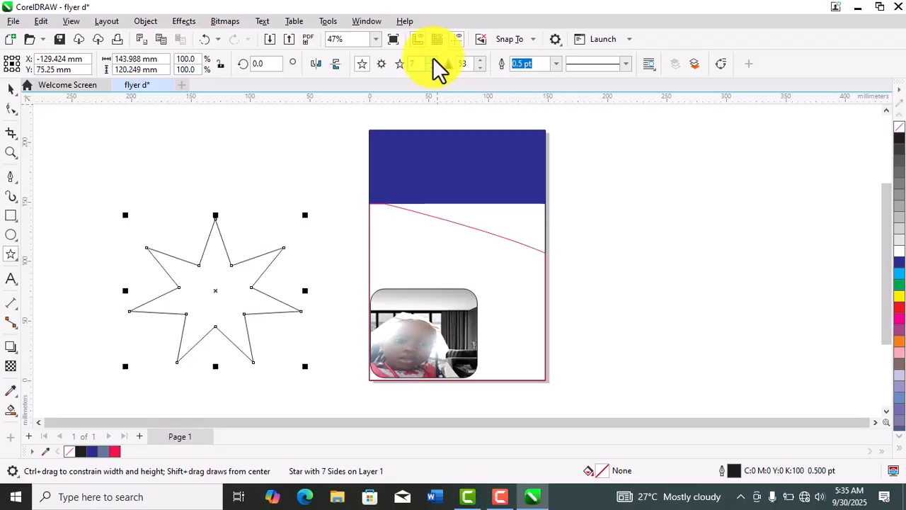
click(433, 59)
click(433, 59)
click(434, 59)
click(433, 59)
click(433, 59)
click(433, 59)
click(433, 59)
click(433, 60)
click(433, 60)
click(433, 60)
click(433, 60)
click(433, 60)
click(433, 59)
click(433, 60)
click(434, 60)
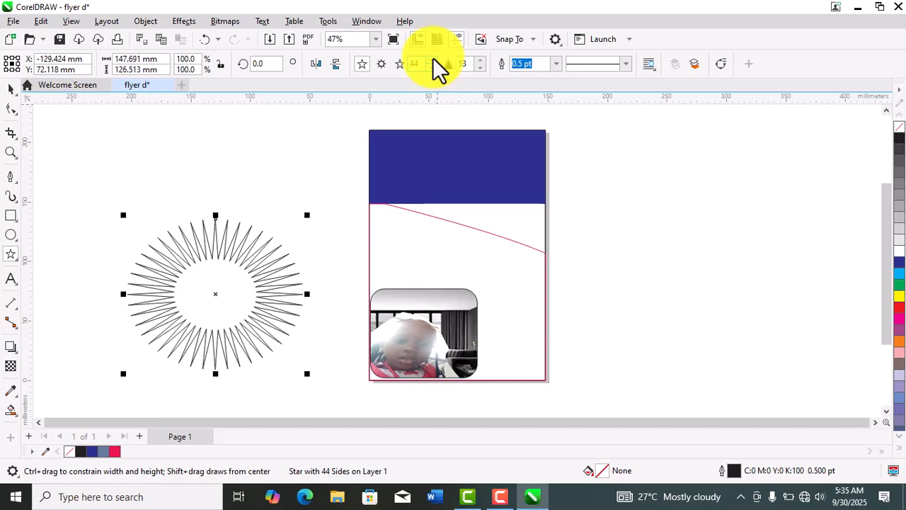
- Delete the 44-pointed star beside the page
click(10, 89)
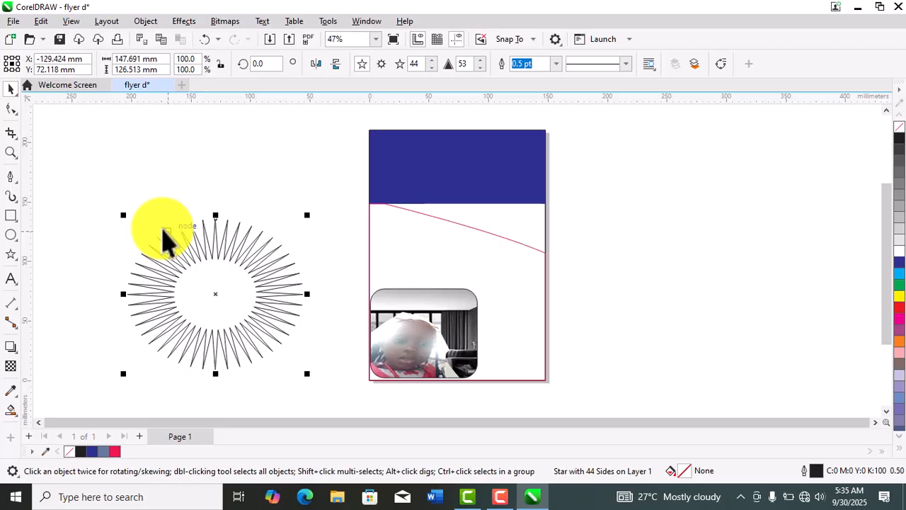
key(Delete)
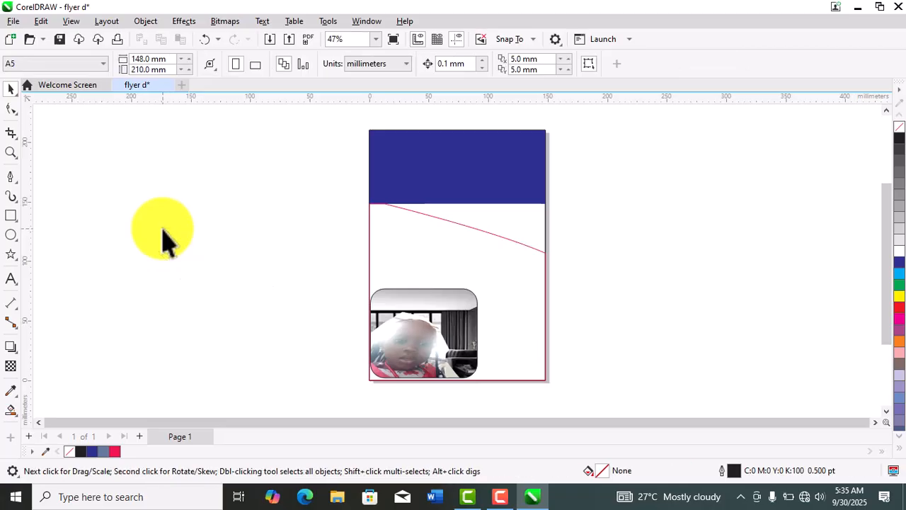
- Add the artistic text "am graphics" on the blue header and shift it slightly up and inward
click(15, 284)
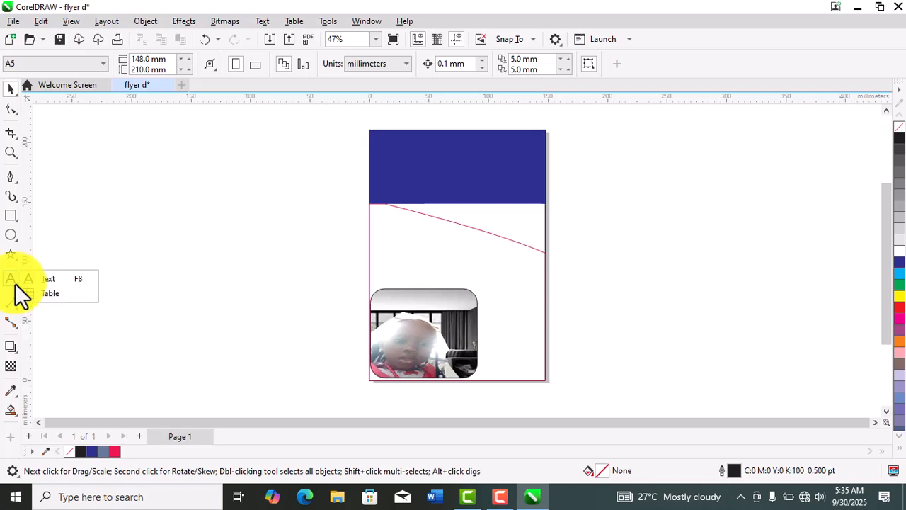
click(55, 280)
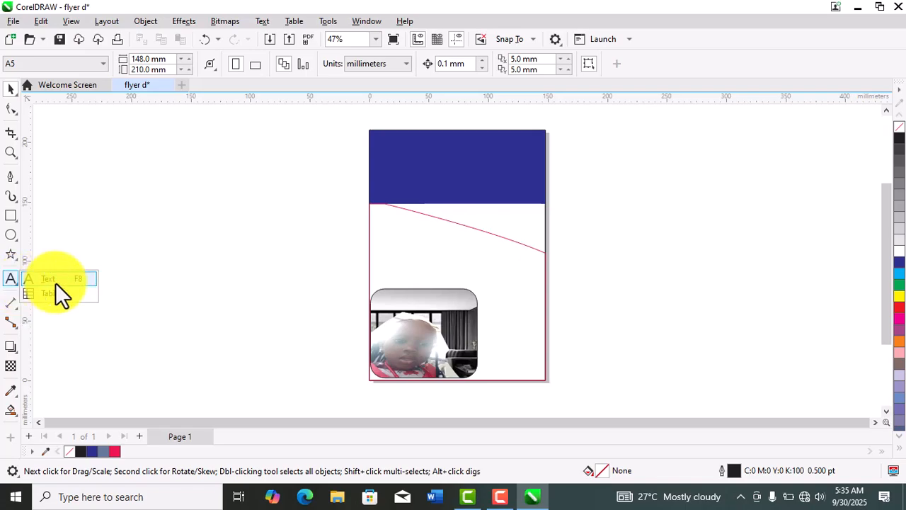
click(385, 162)
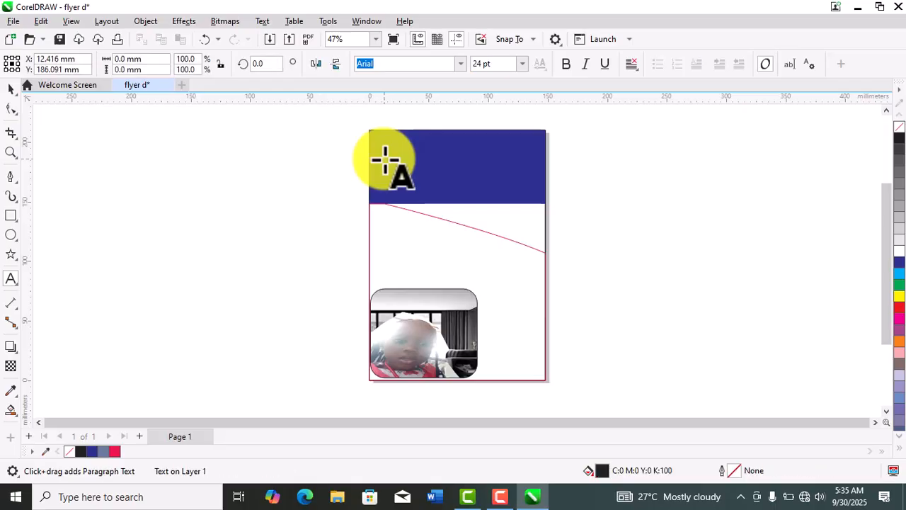
text(a)
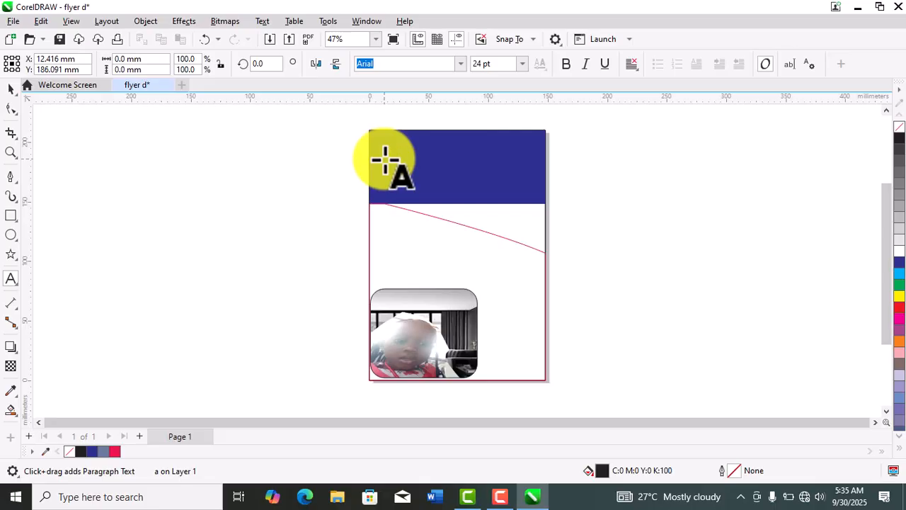
text(ersonica)
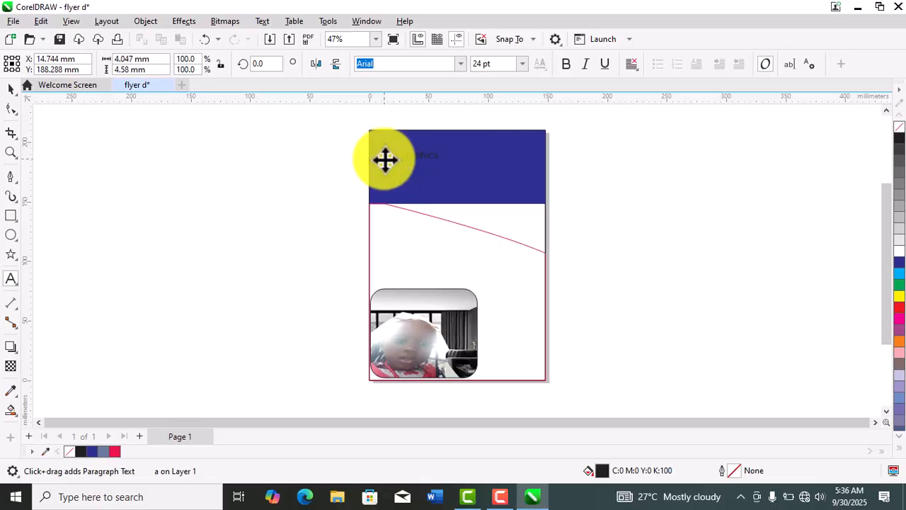
drag(385, 159, 406, 155)
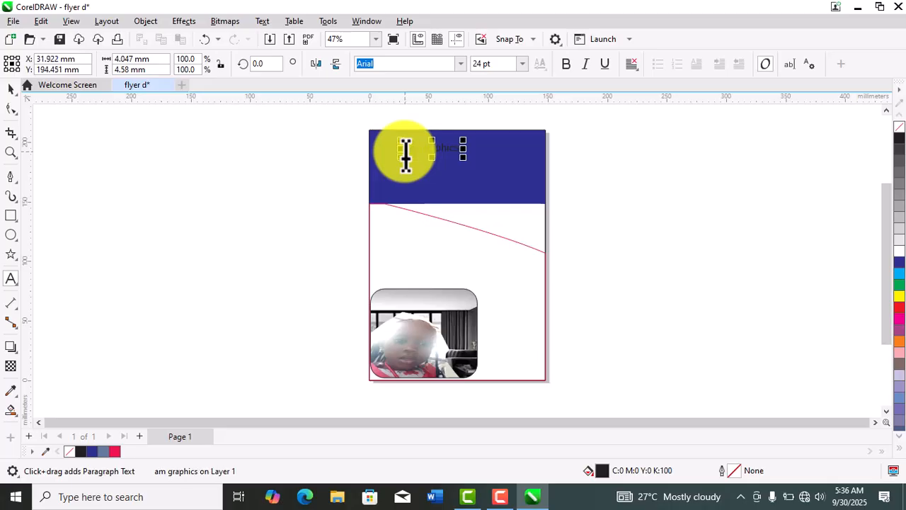
- Change the case of the whole "am graphics" text to UPPERCASE
click(406, 154)
key(ctrl+a)
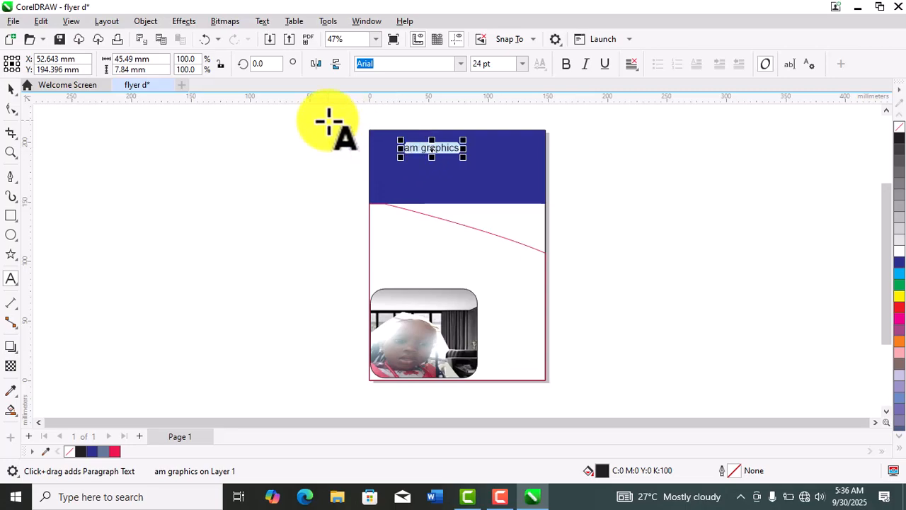
click(264, 22)
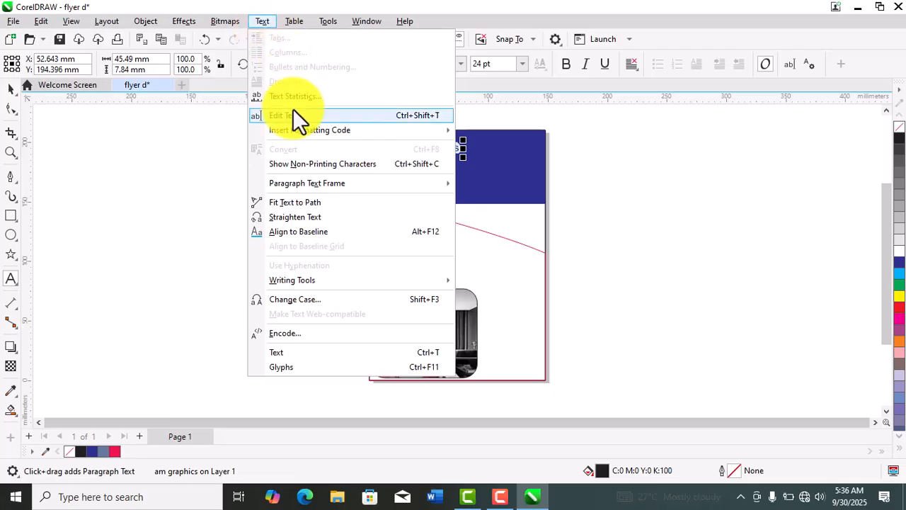
click(307, 299)
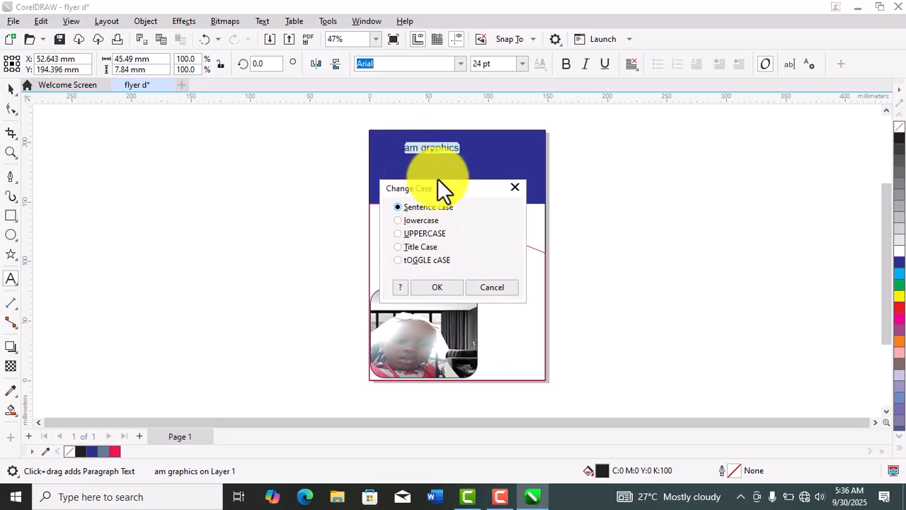
click(429, 233)
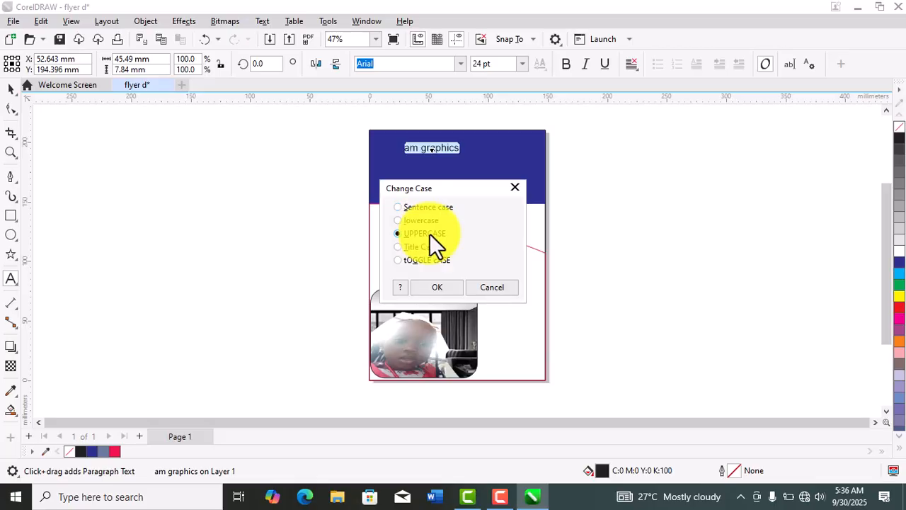
click(438, 286)
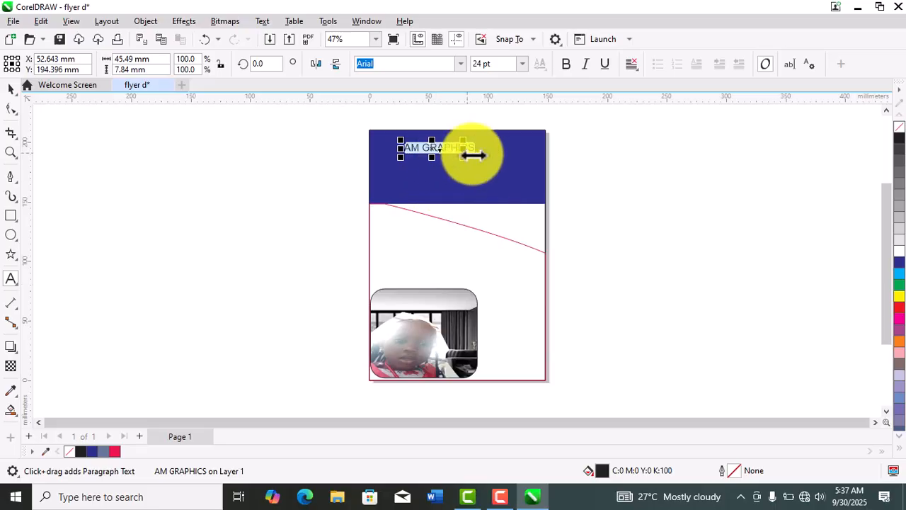
- Set the AM GRAPHICS heading to Bodoni MT Condensed Bold-Italic at 100 pt
click(461, 63)
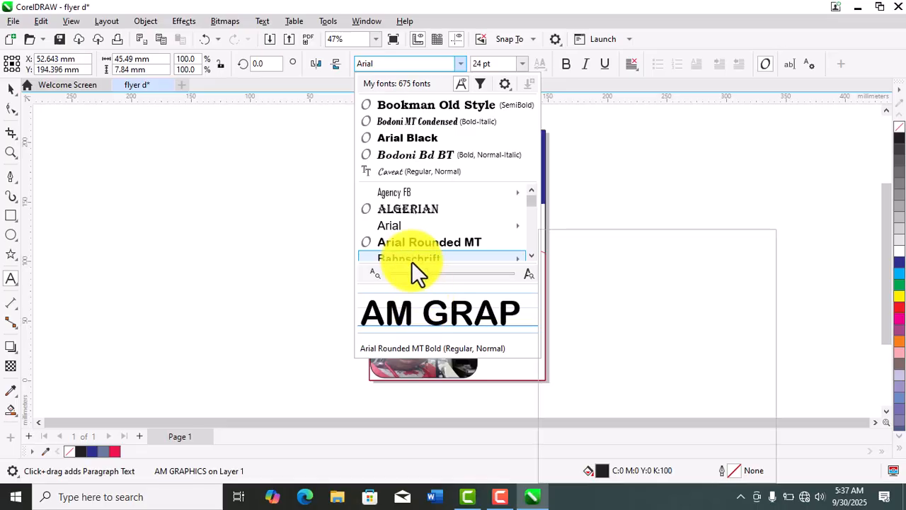
mouse_move(395, 192)
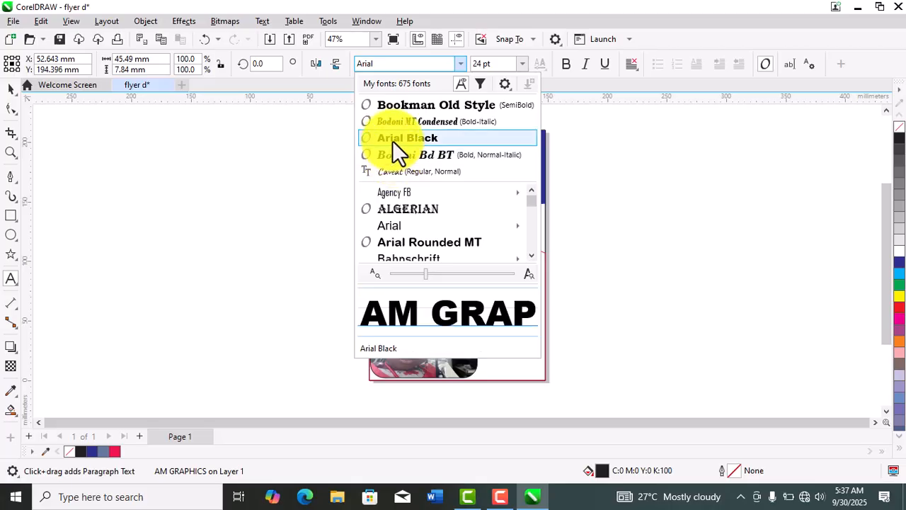
click(437, 127)
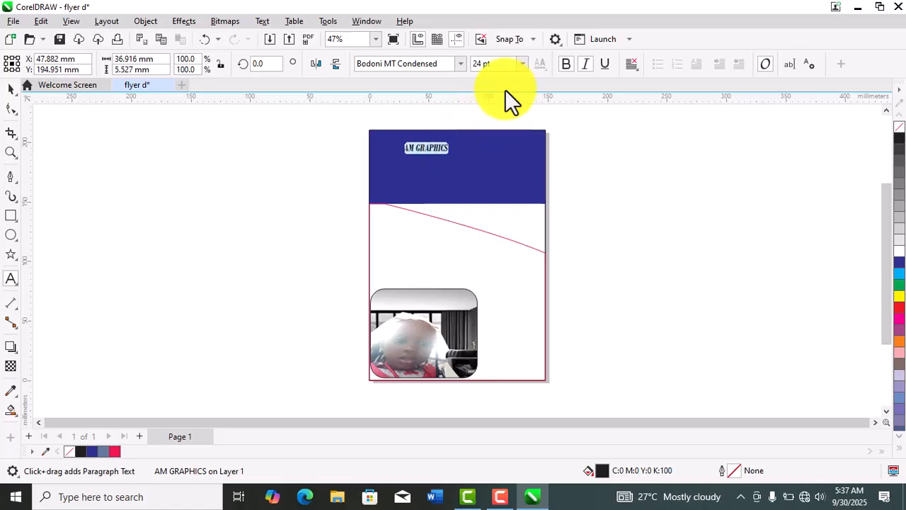
click(519, 63)
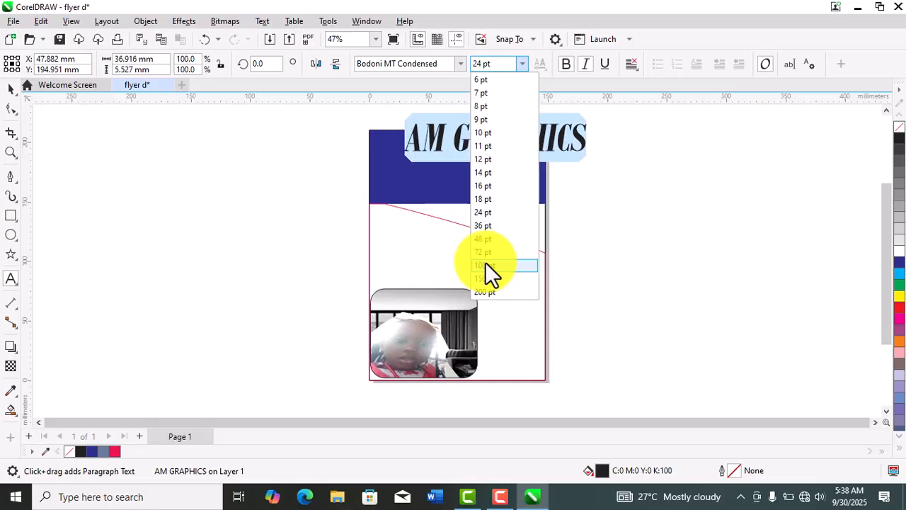
click(485, 265)
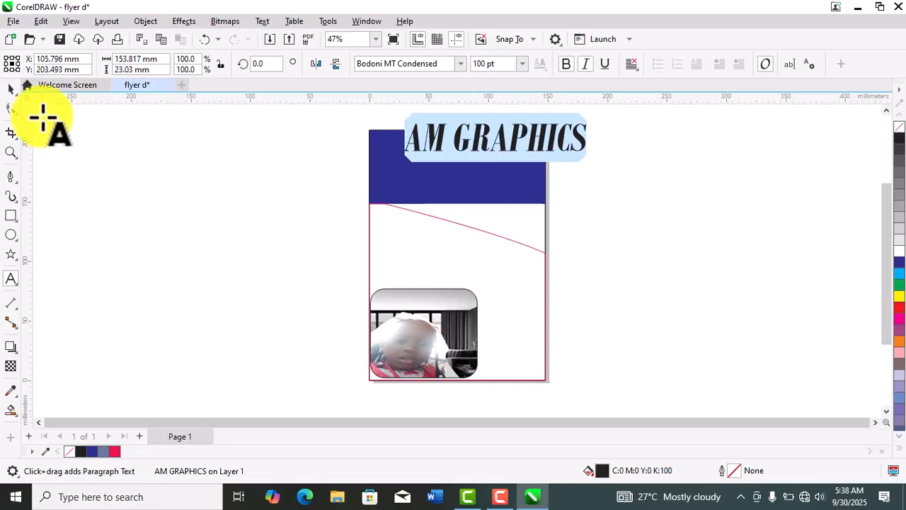
- Move the AM GRAPHICS heading over the blue header and set its font size to 72 pt
click(11, 89)
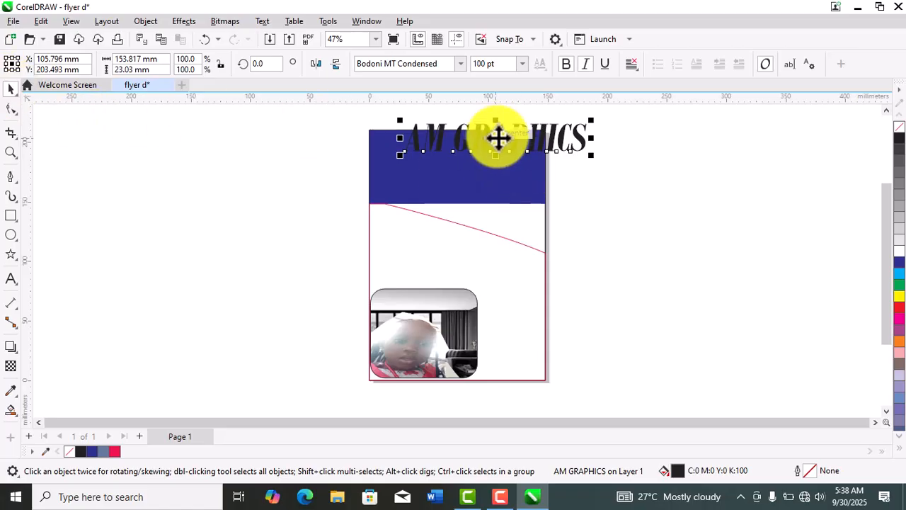
drag(499, 139, 460, 149)
click(521, 64)
click(522, 64)
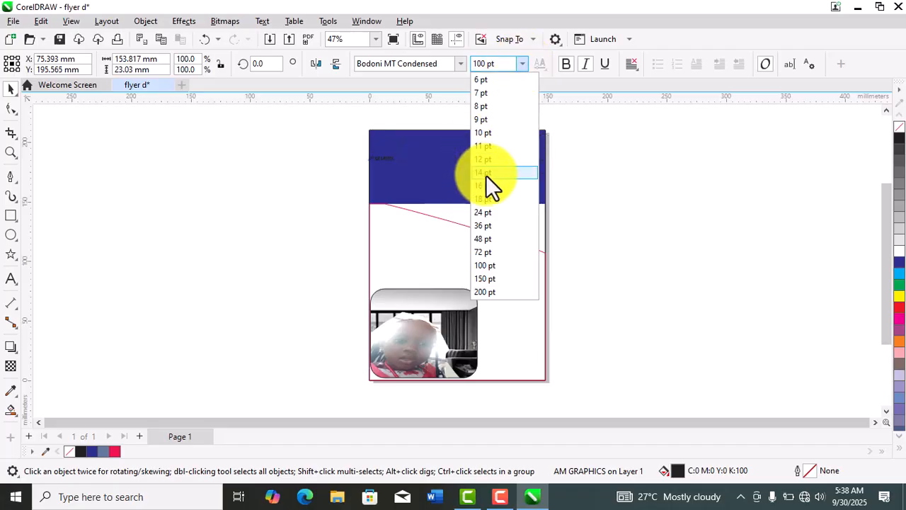
click(487, 252)
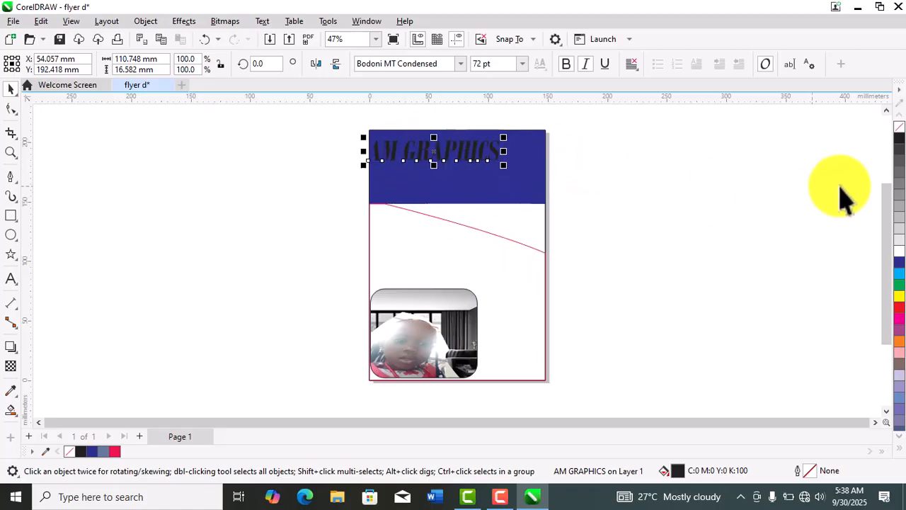
- Fill the AM GRAPHICS heading with white and deselect it
click(900, 252)
click(725, 182)
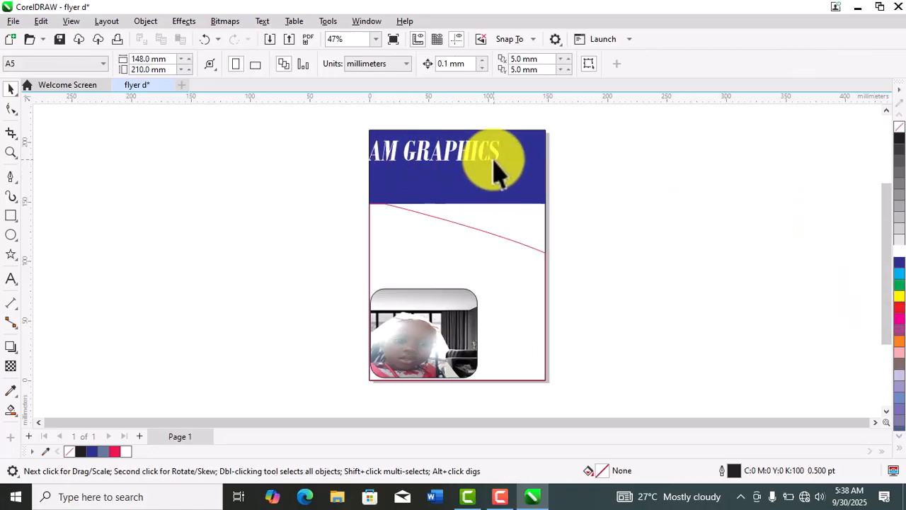
- Show the Table tool grouped with the Text tool
click(17, 284)
click(42, 295)
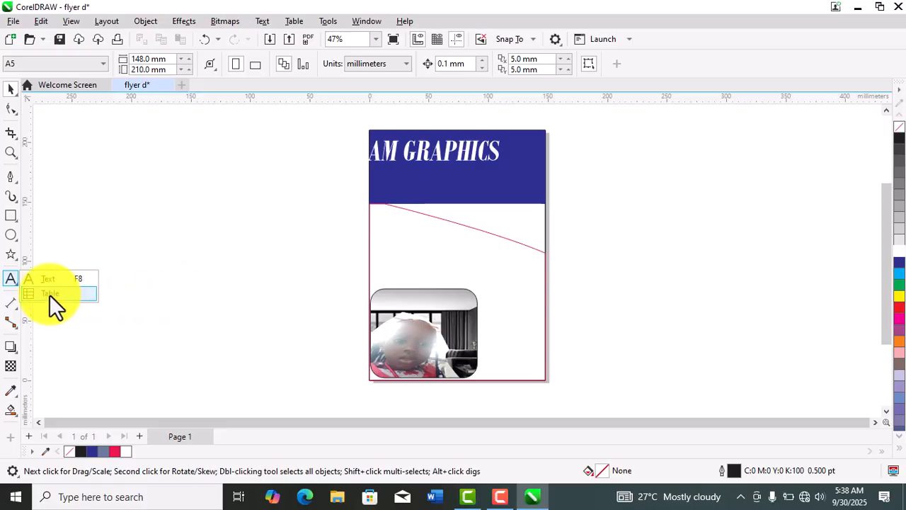
click(174, 288)
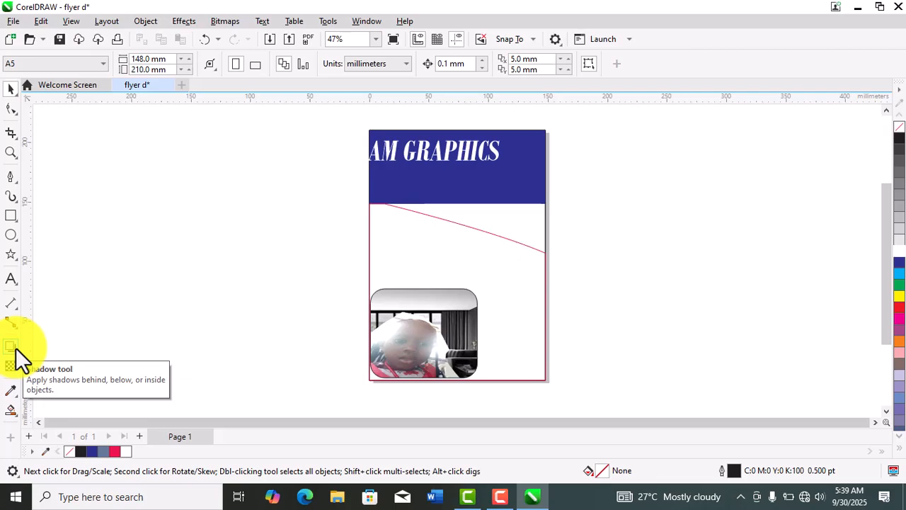
- Apply an inner shadow to the AM GRAPHICS heading, offset about 31 mm horizontally and -11 mm vertically
click(428, 156)
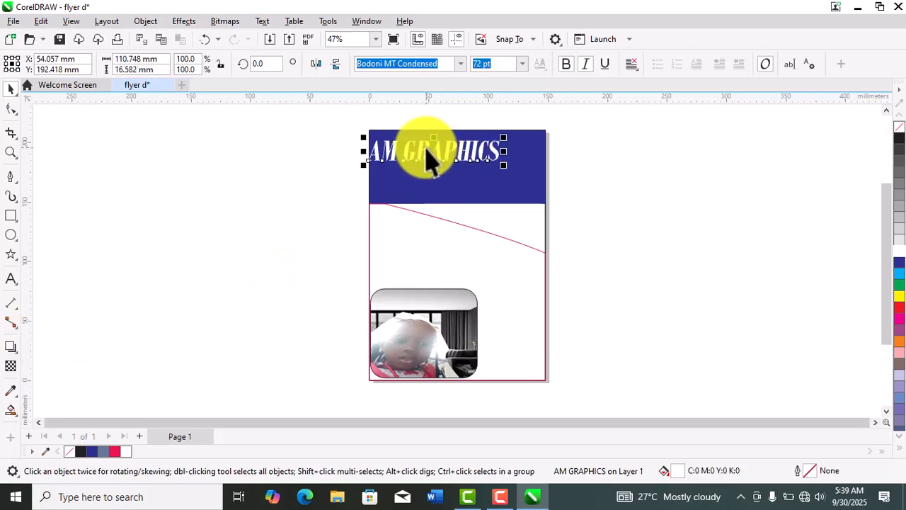
click(13, 351)
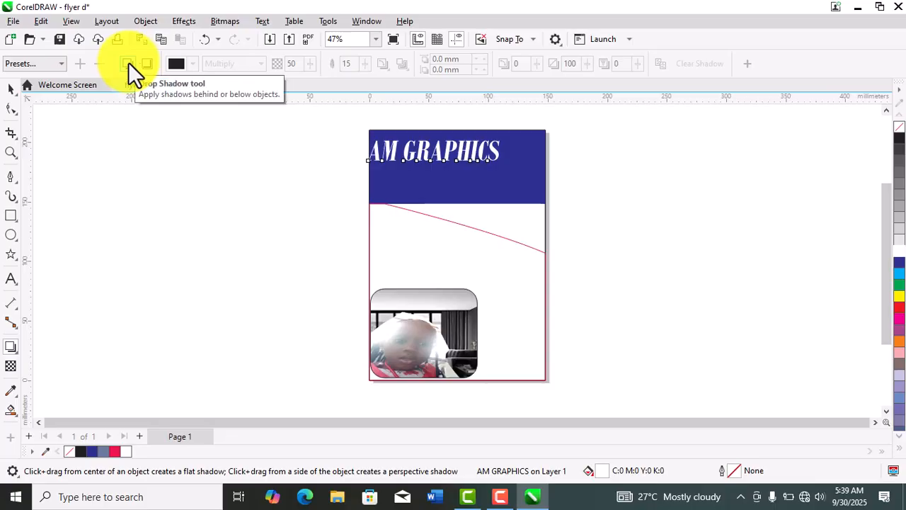
click(146, 64)
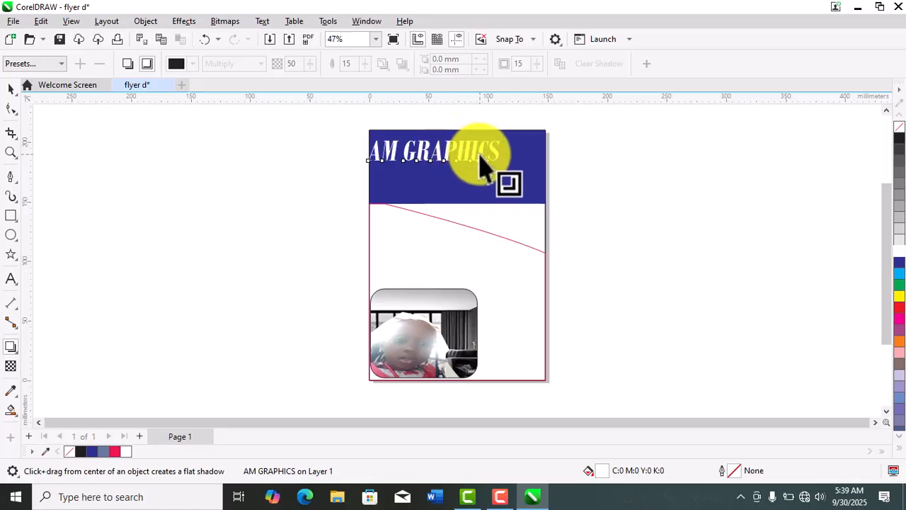
drag(480, 163, 499, 183)
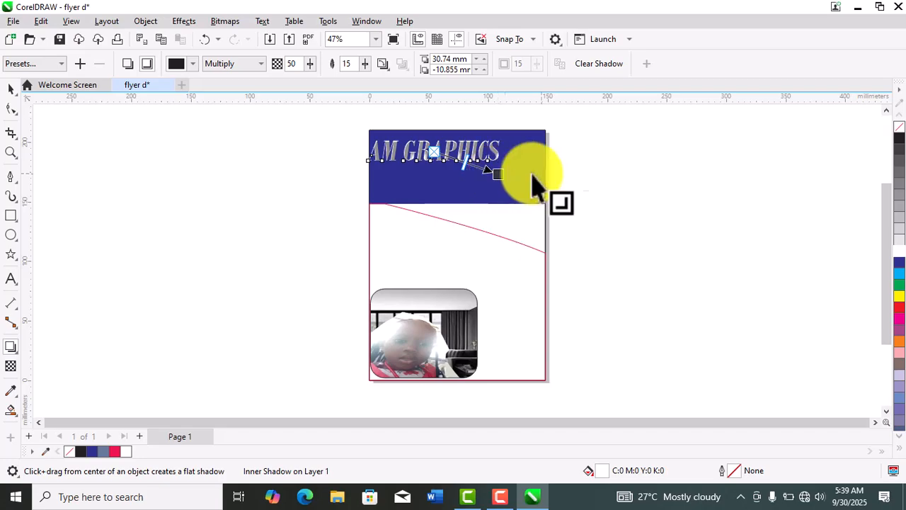
click(11, 88)
click(145, 160)
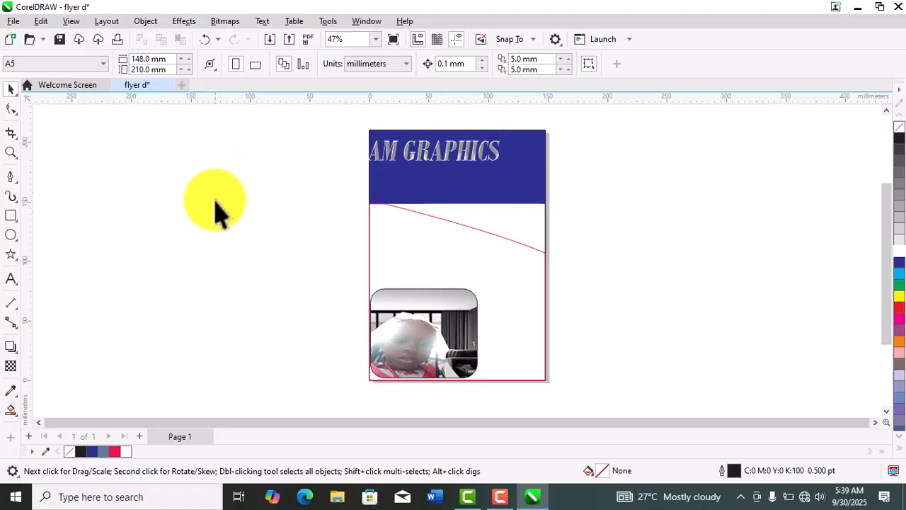
- Apply a fountain transparency across the blue header and shift its midpoint toward the header's transparent left end
click(11, 366)
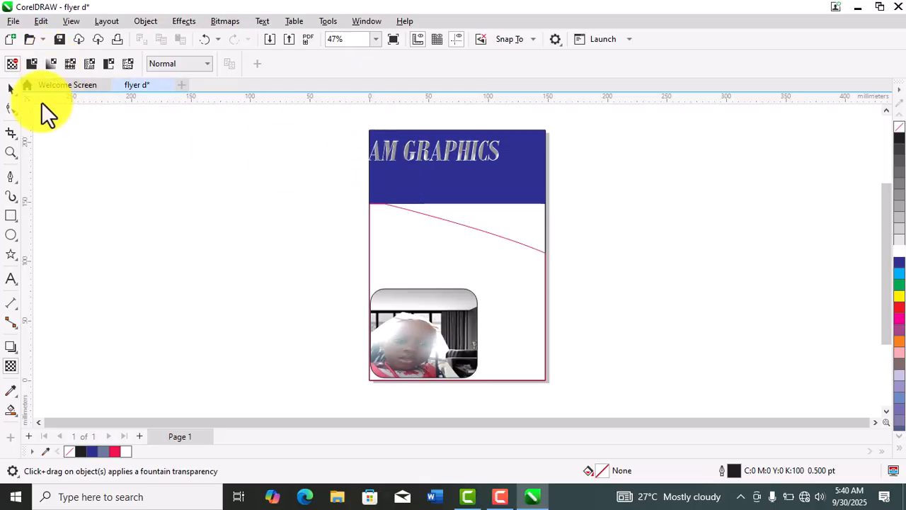
click(11, 90)
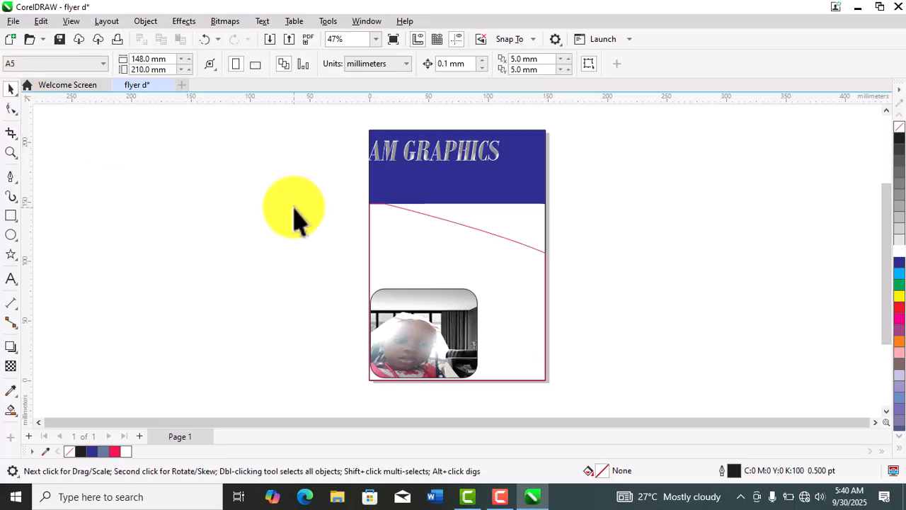
click(519, 191)
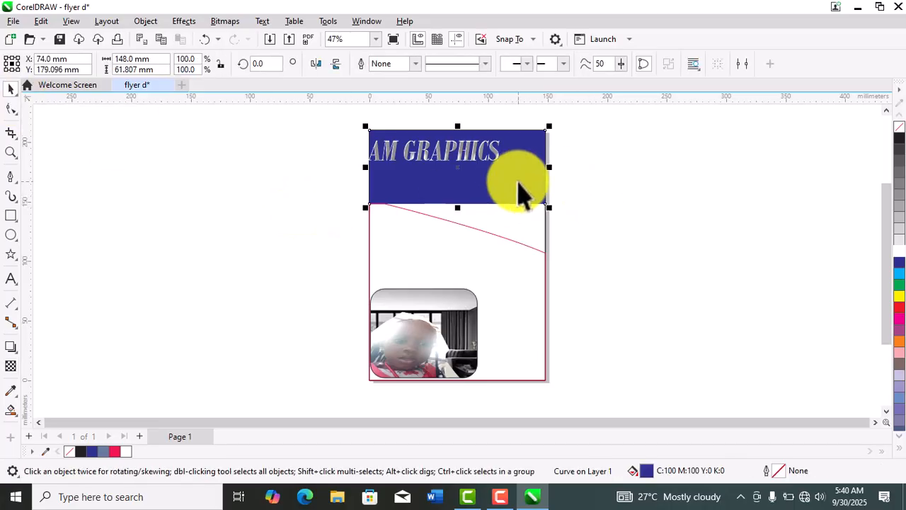
click(11, 367)
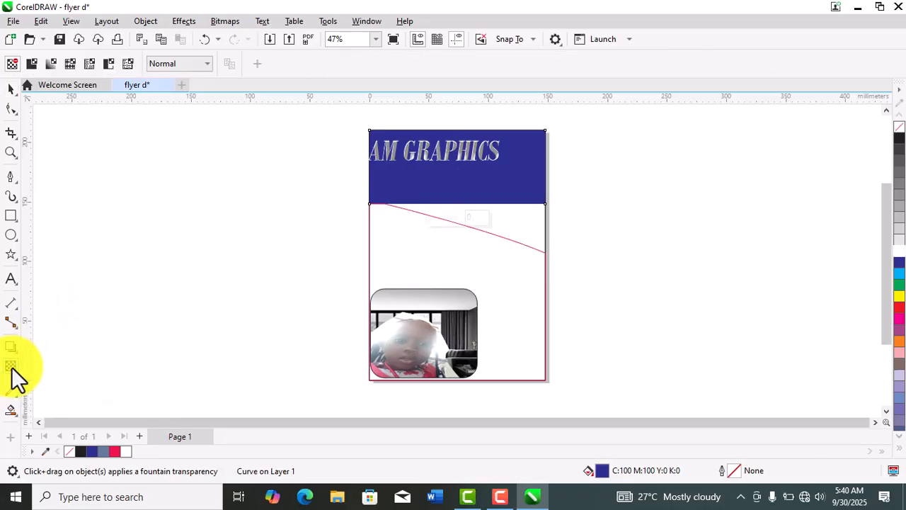
click(52, 63)
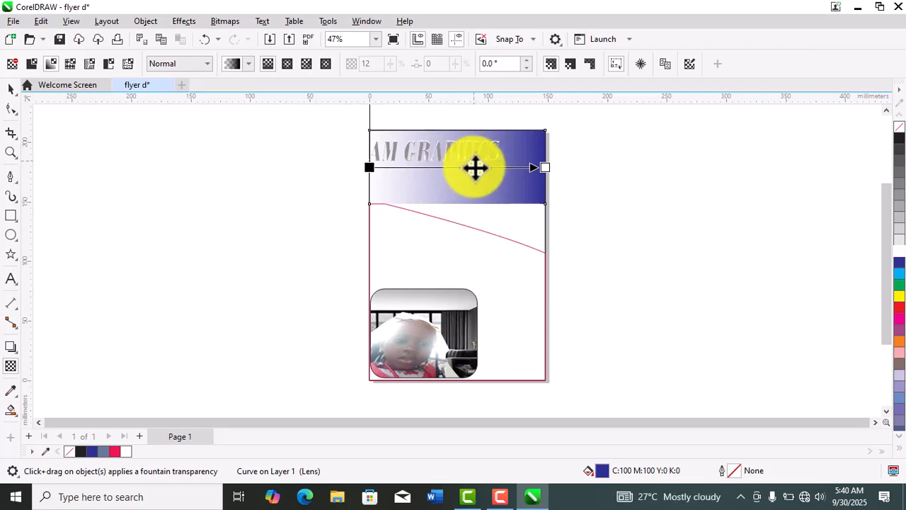
drag(474, 167, 449, 168)
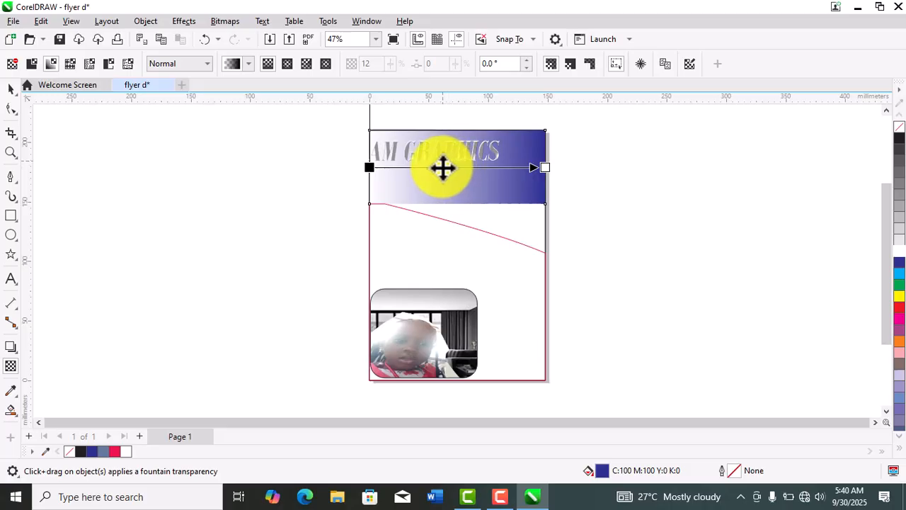
drag(435, 167, 417, 167)
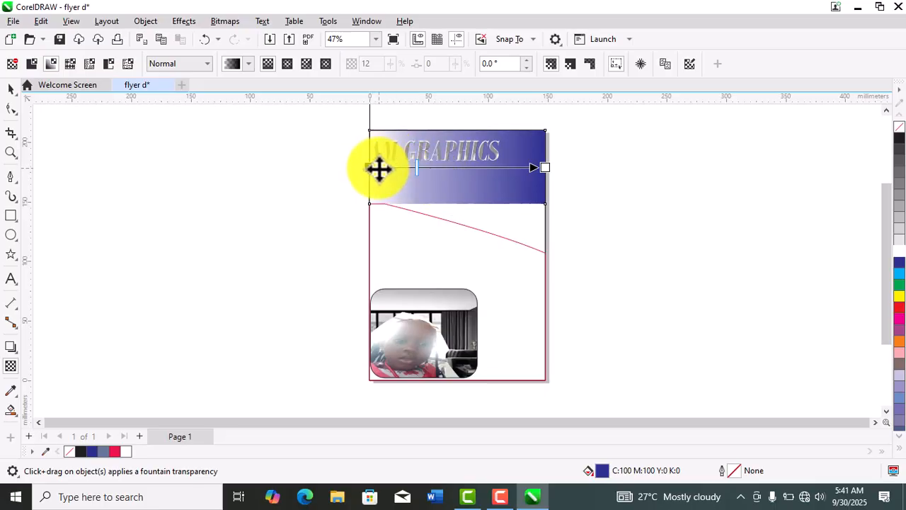
- Try 70% on the left node of the header's transparency, set it to 96%, and select the right node
click(370, 168)
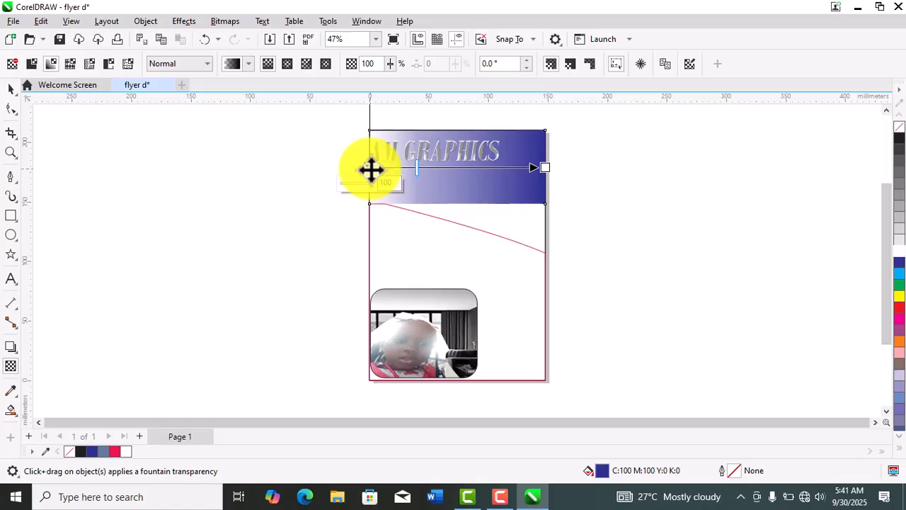
click(362, 185)
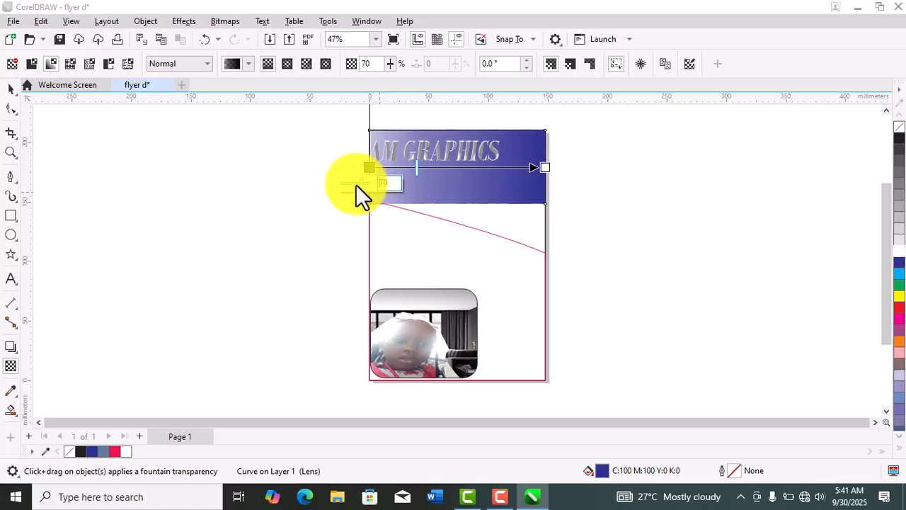
click(370, 183)
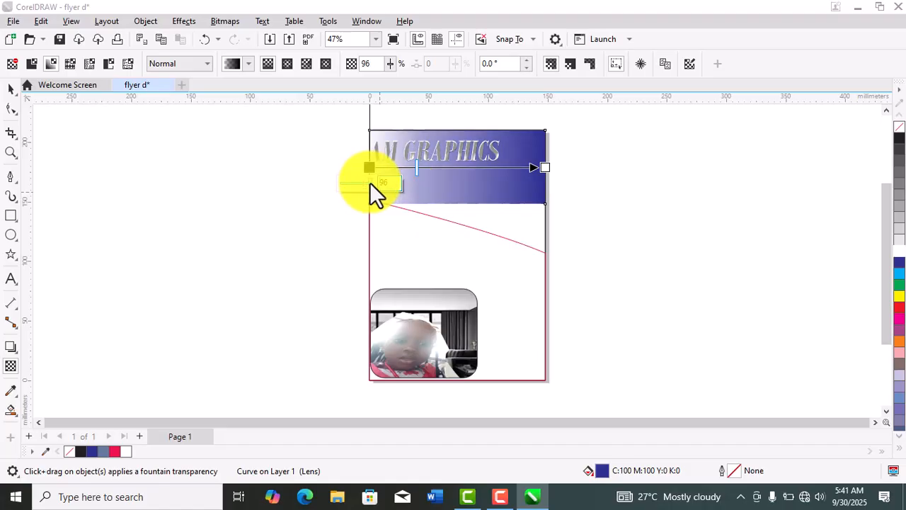
click(545, 169)
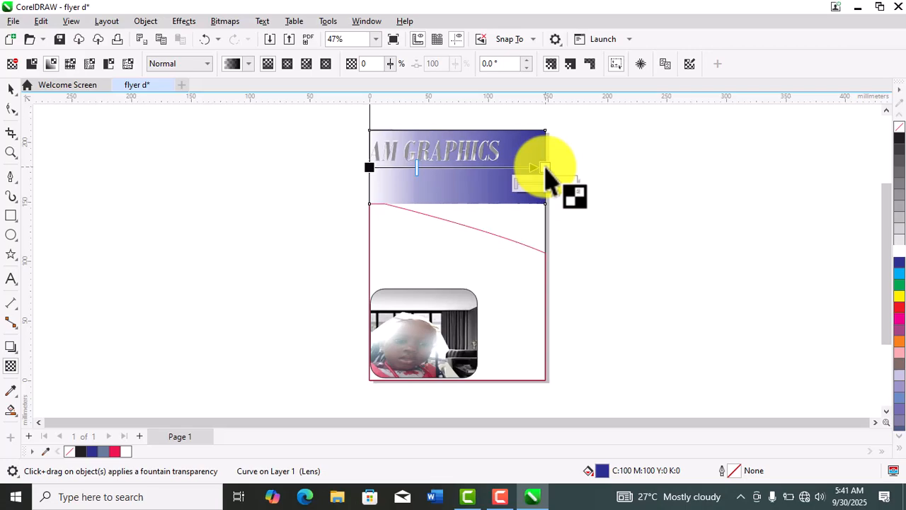
- Look through the fountain transparency presets and deselect the header
click(247, 65)
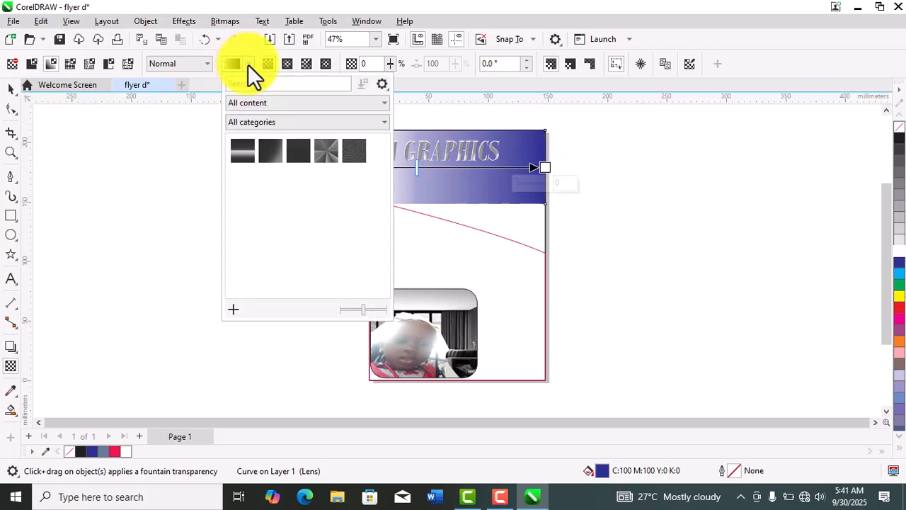
click(357, 151)
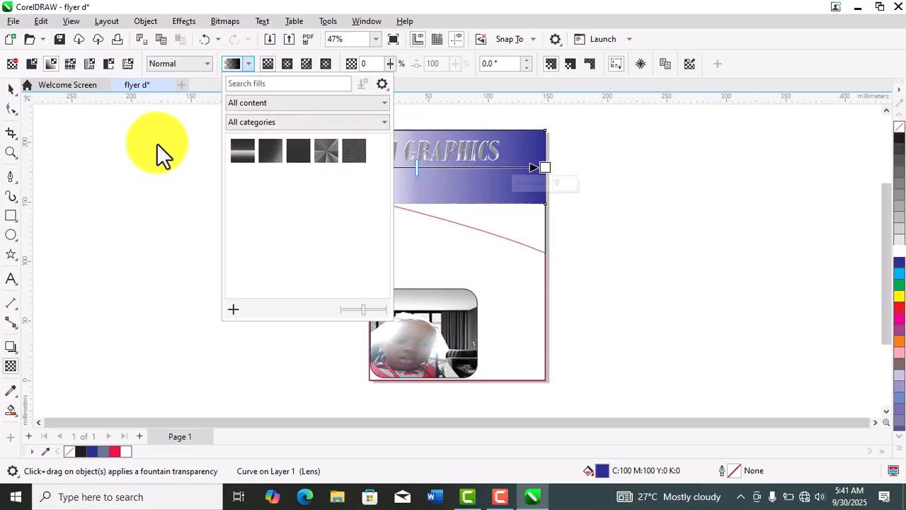
click(156, 143)
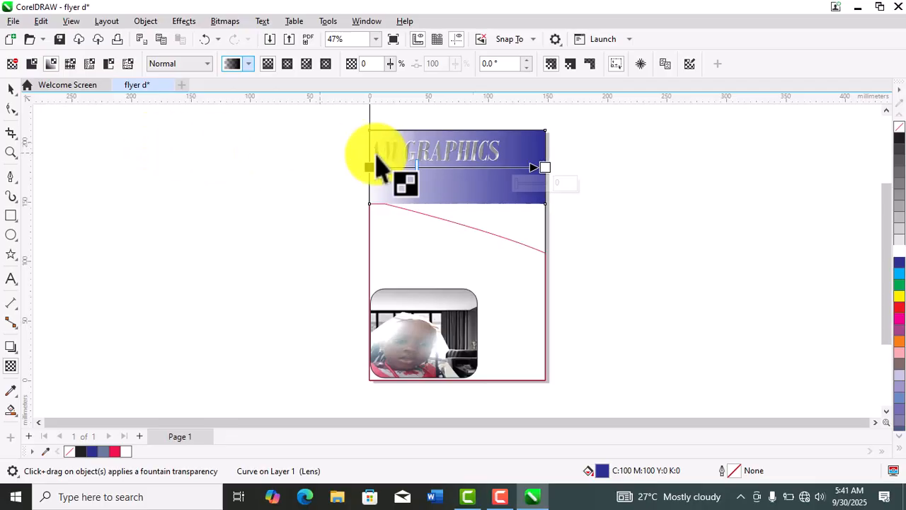
click(10, 90)
click(174, 211)
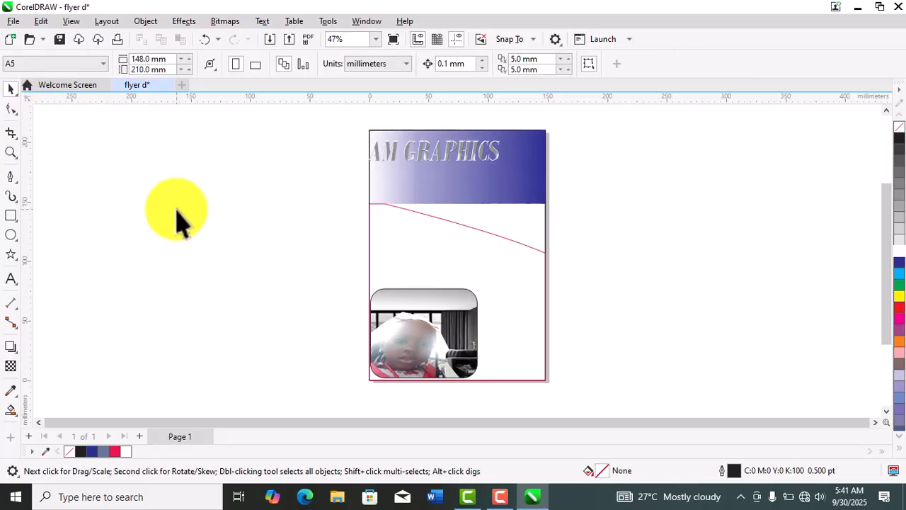
- Try yellow, red, black and cyan fills on the AM GRAPHICS heading, settle on red, and deselect it
click(435, 161)
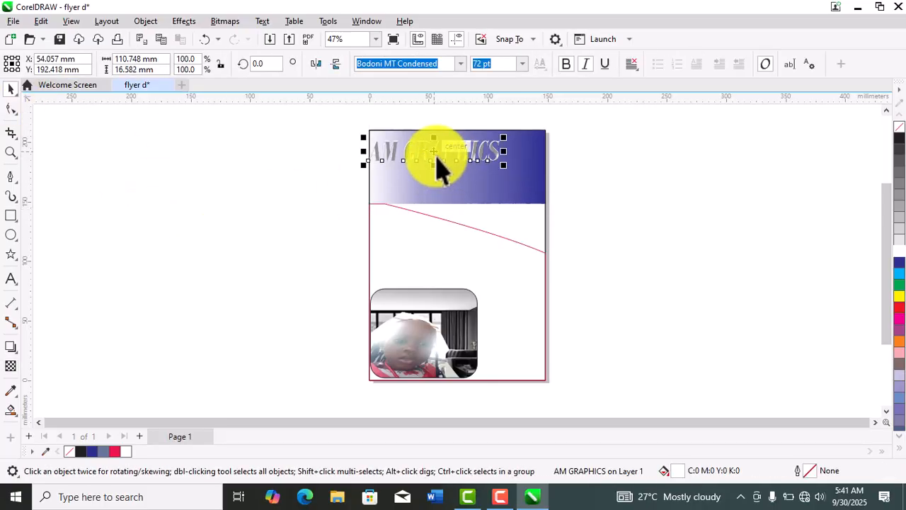
click(899, 297)
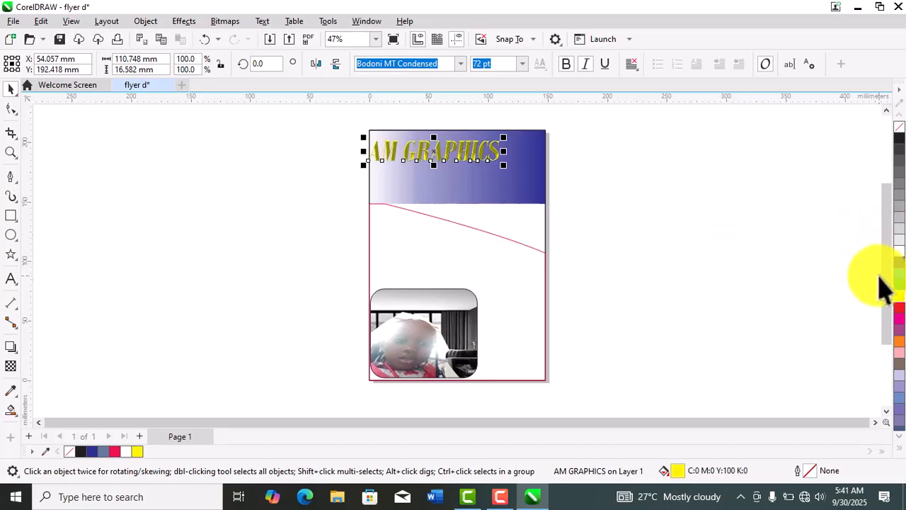
click(900, 308)
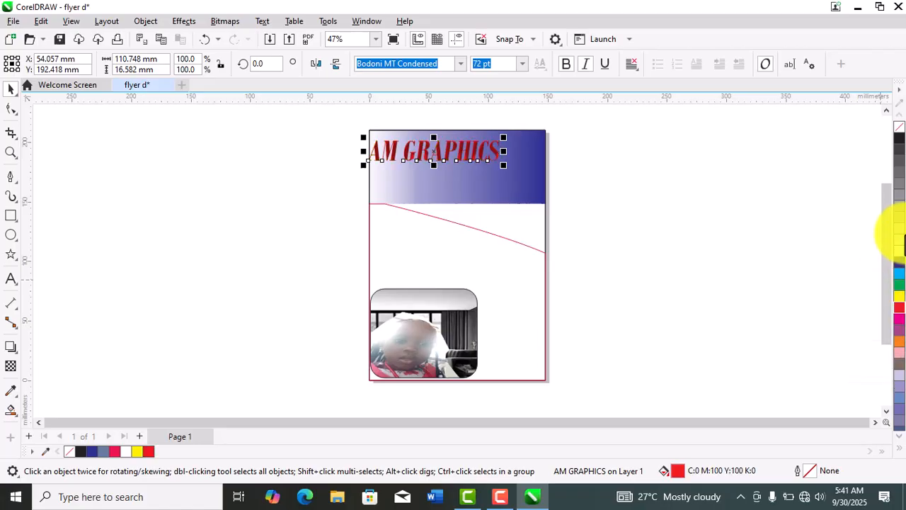
click(899, 138)
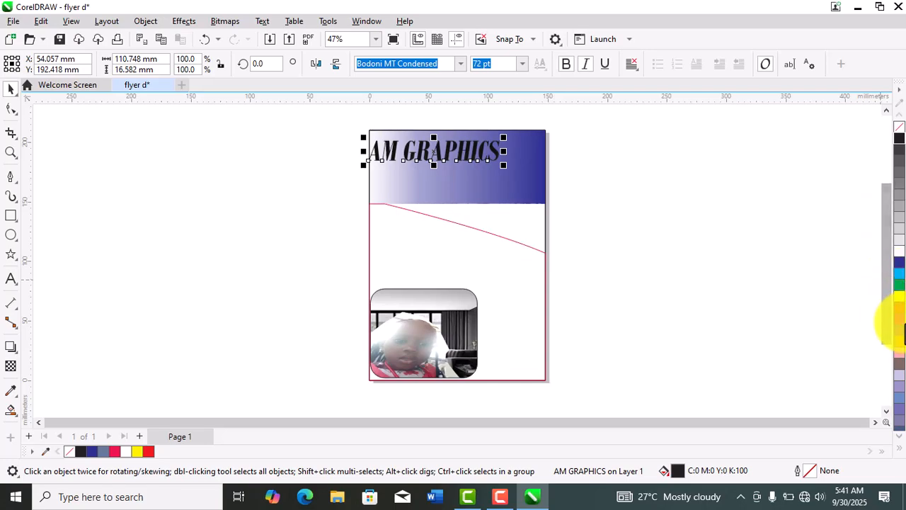
click(900, 289)
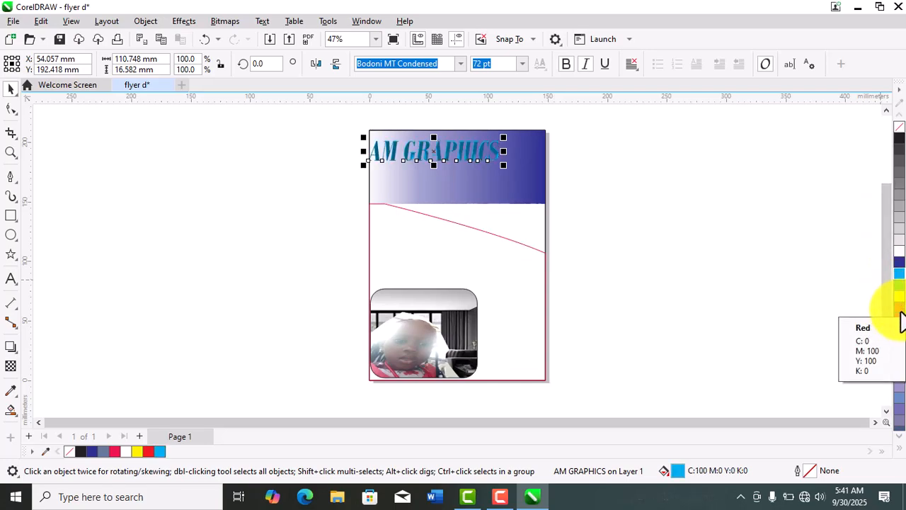
click(901, 320)
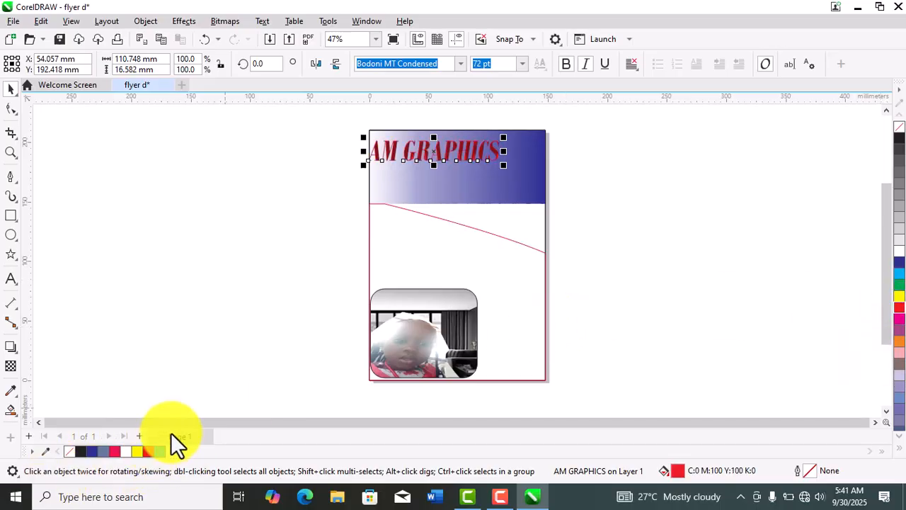
click(175, 370)
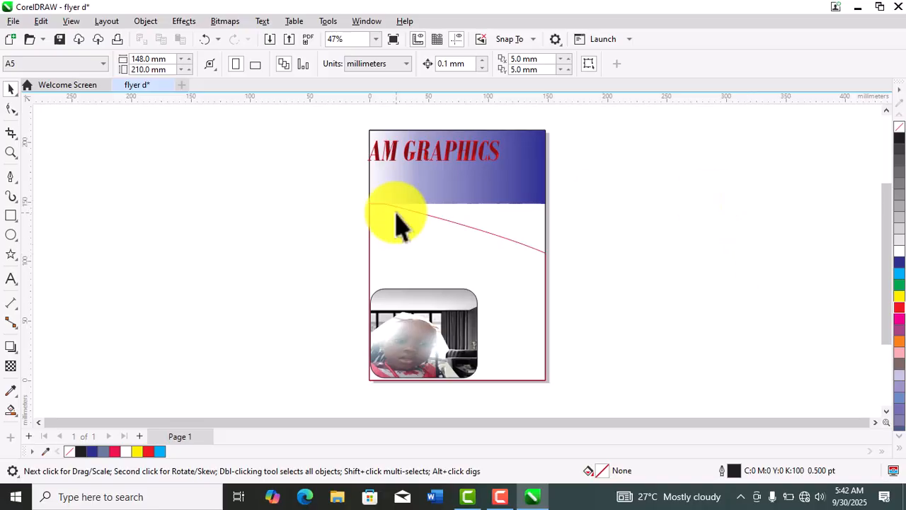
- Sample the pink from the clothing in the framed photo with the Color Eyedropper and fill the page-sized background rectangle with it
click(11, 387)
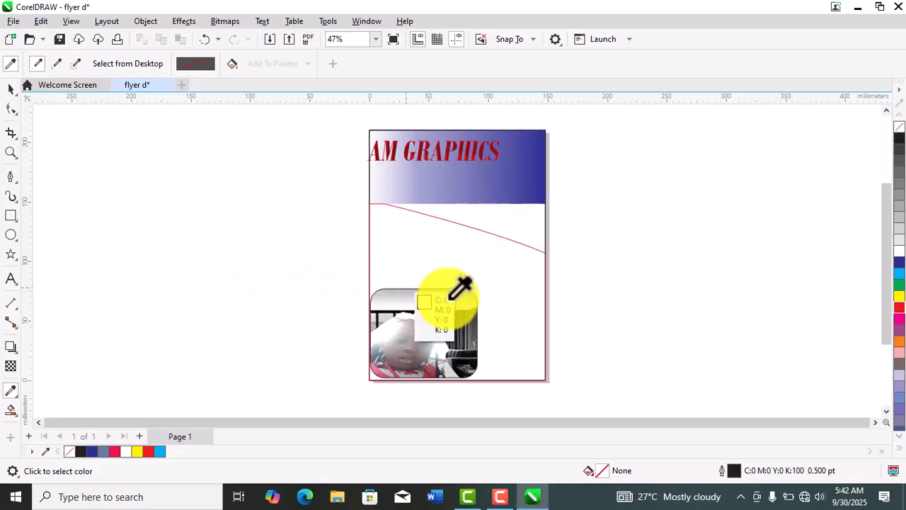
click(383, 363)
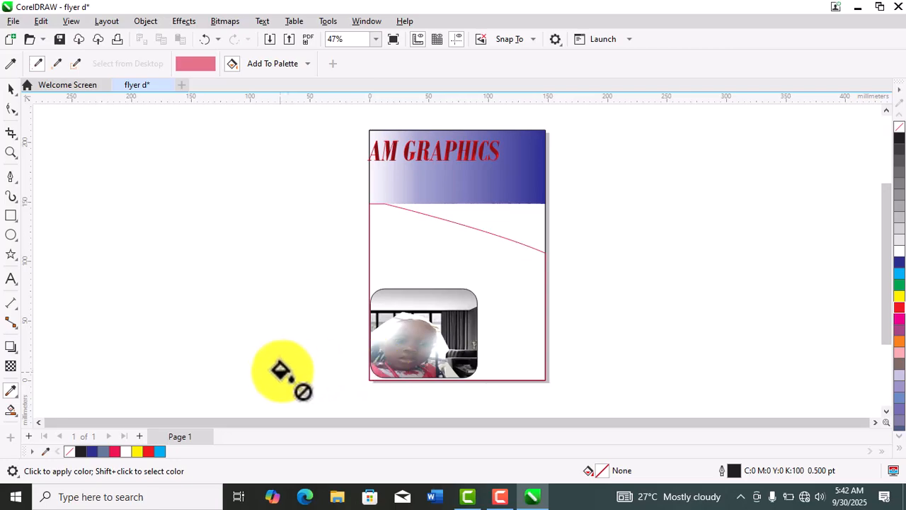
click(524, 228)
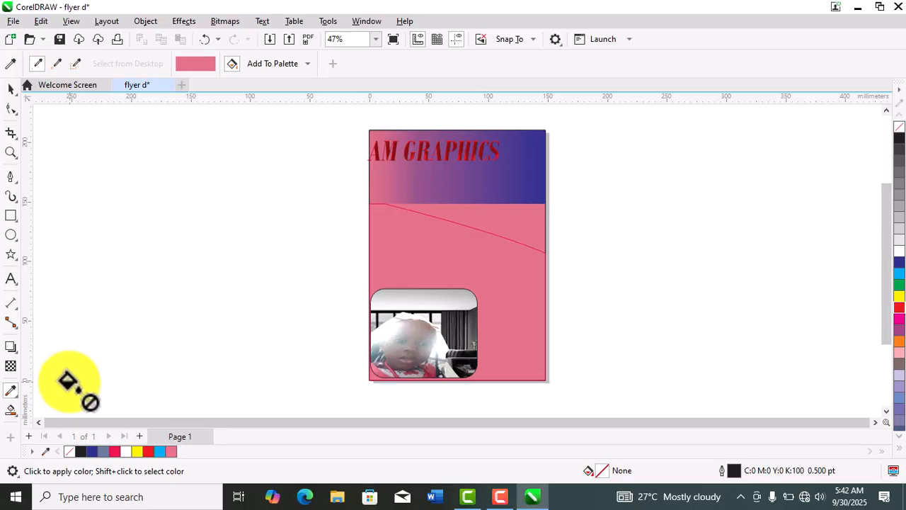
click(11, 91)
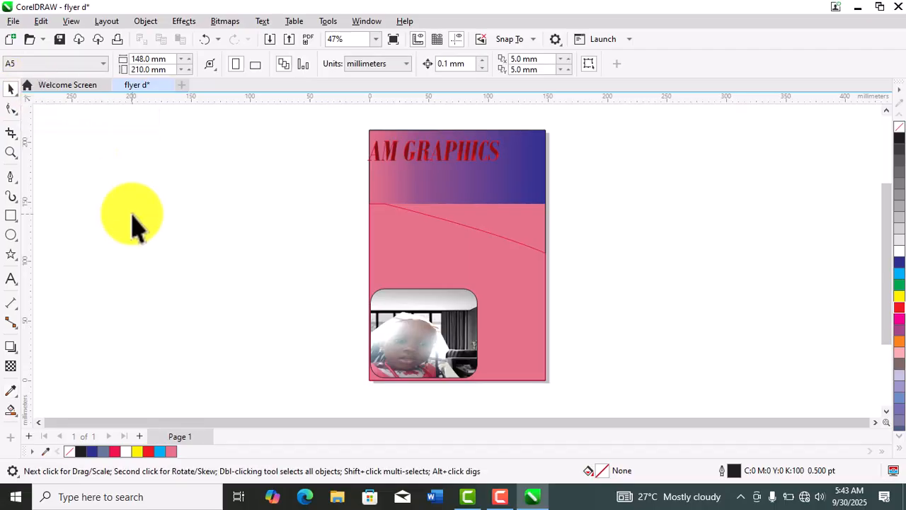
- Show the Interactive Fill, Smart Fill and Mesh Fill tool group, selecting the background rectangle and the red-outlined curve in turn
click(17, 418)
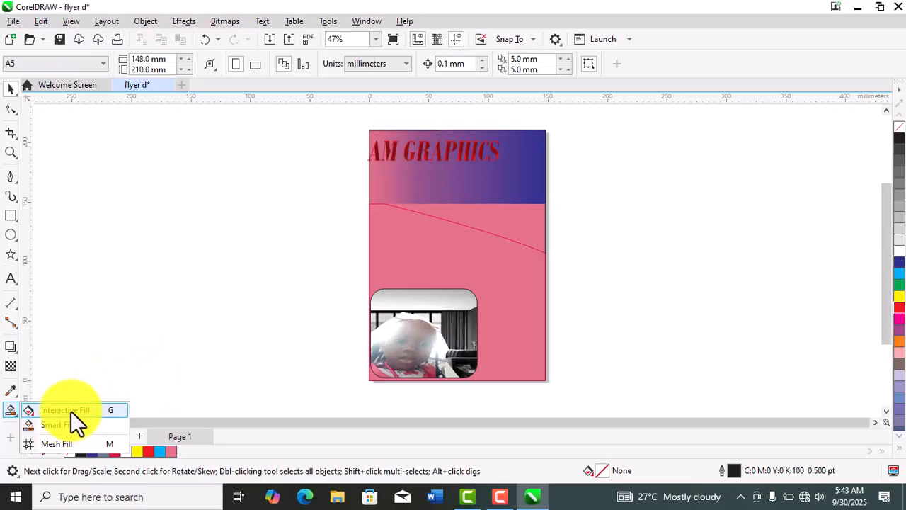
click(523, 237)
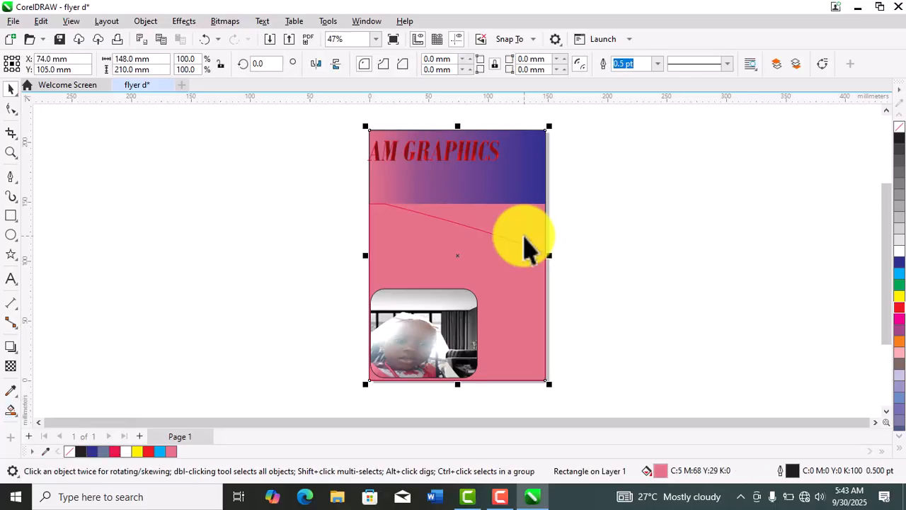
click(294, 234)
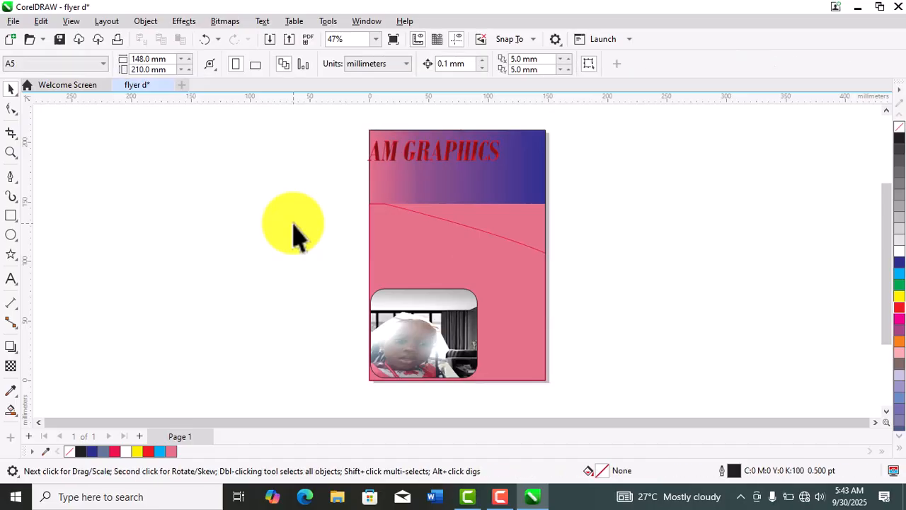
click(457, 269)
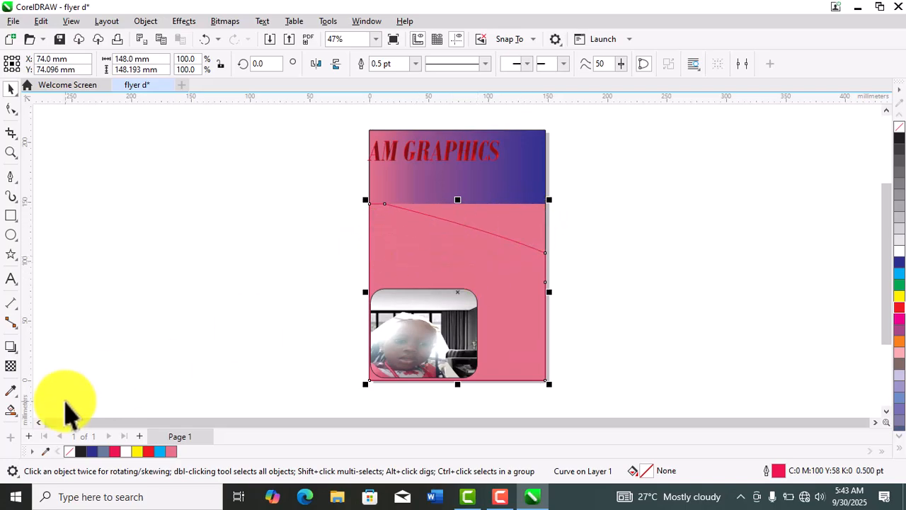
click(17, 416)
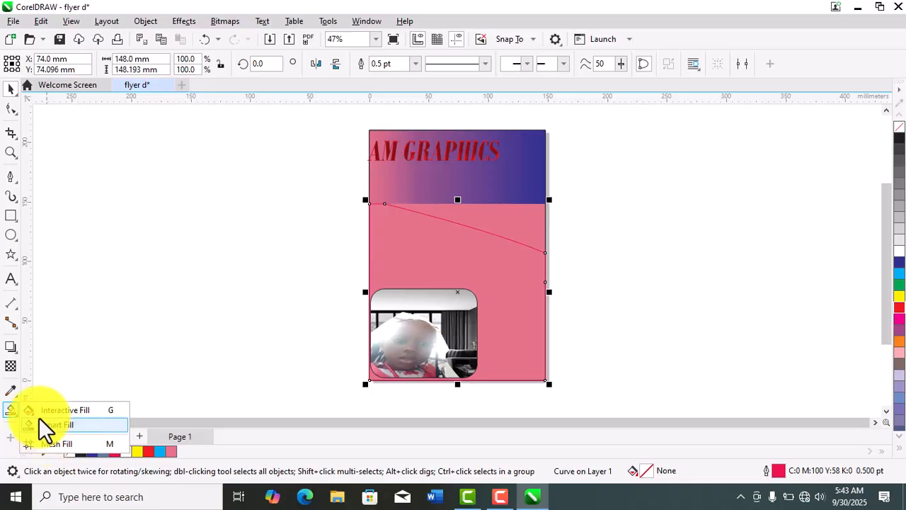
click(197, 392)
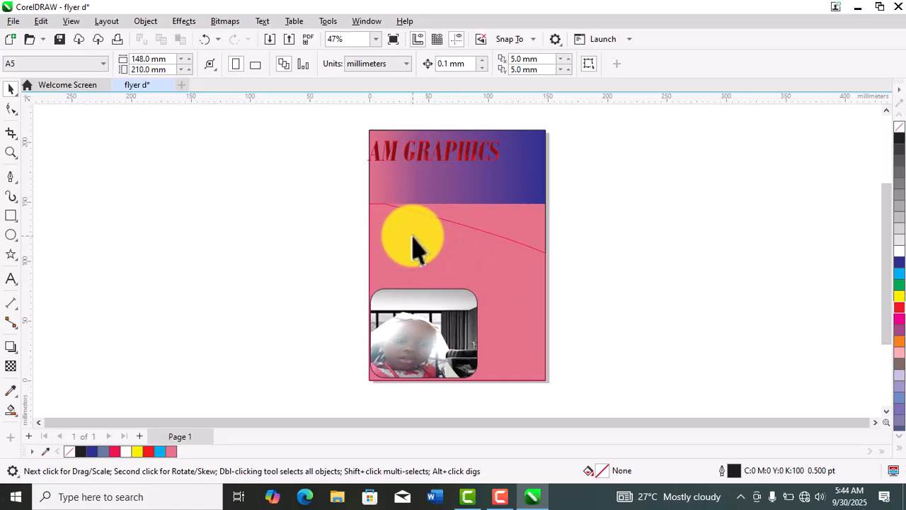
click(16, 410)
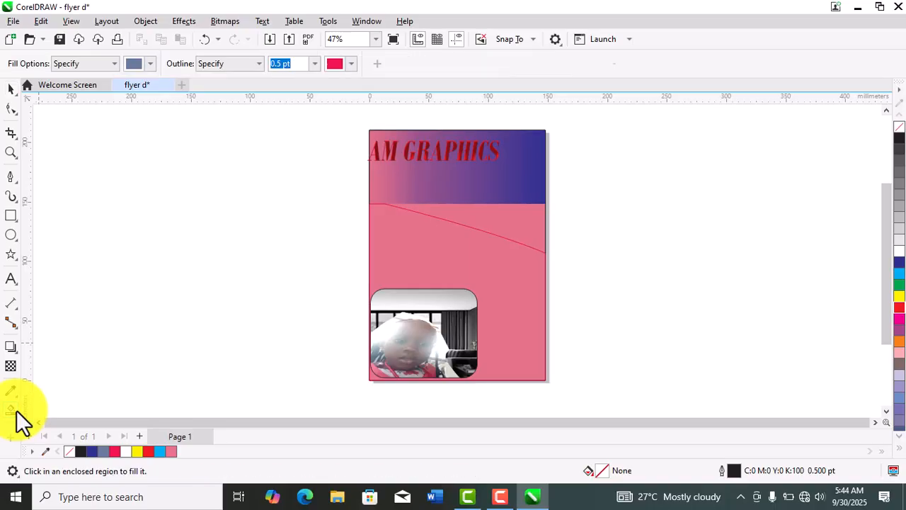
click(17, 415)
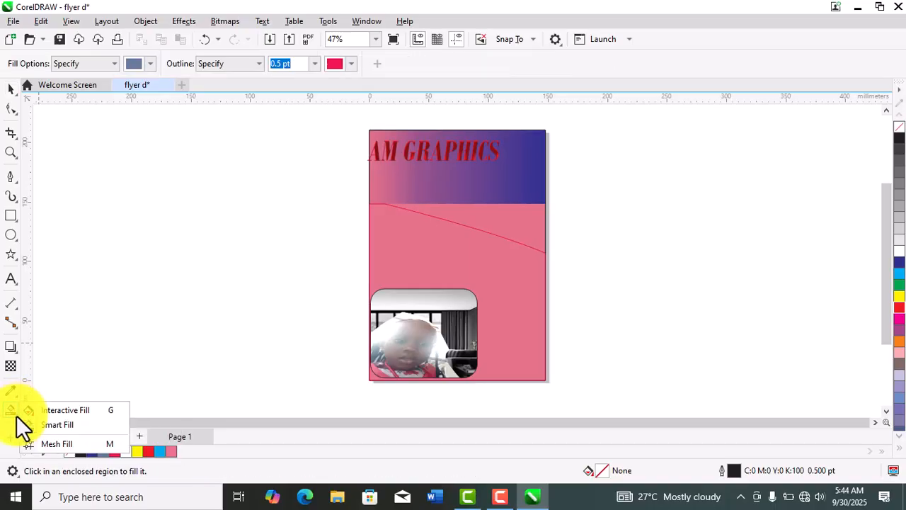
click(54, 412)
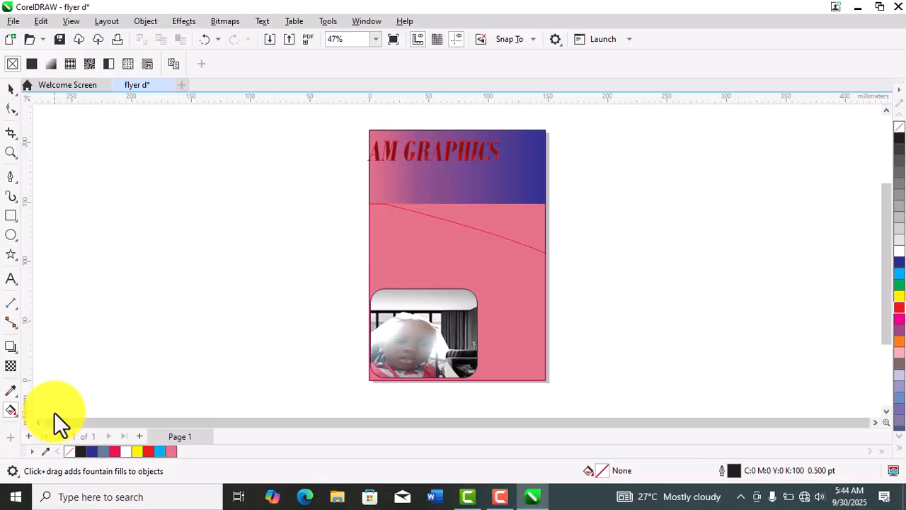
click(11, 90)
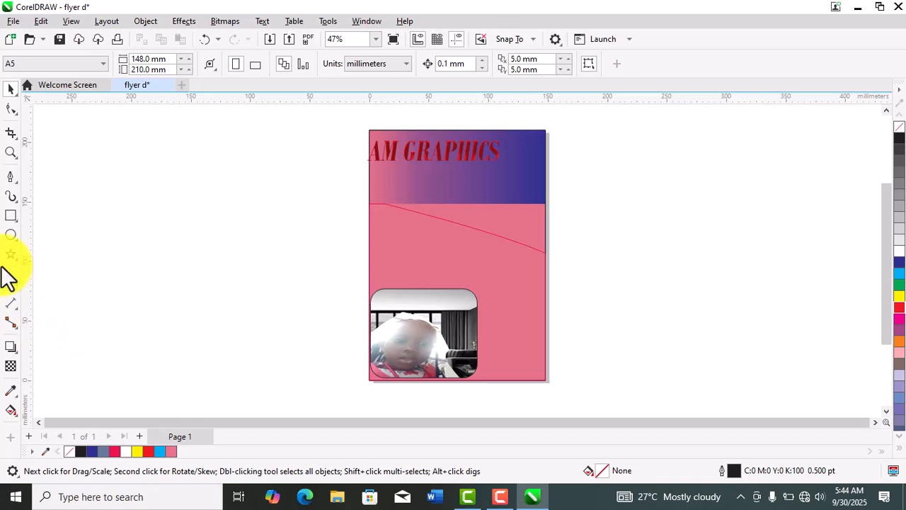
- Add a 148 by 210 mm rectangle that frames the whole page
double_click(11, 215)
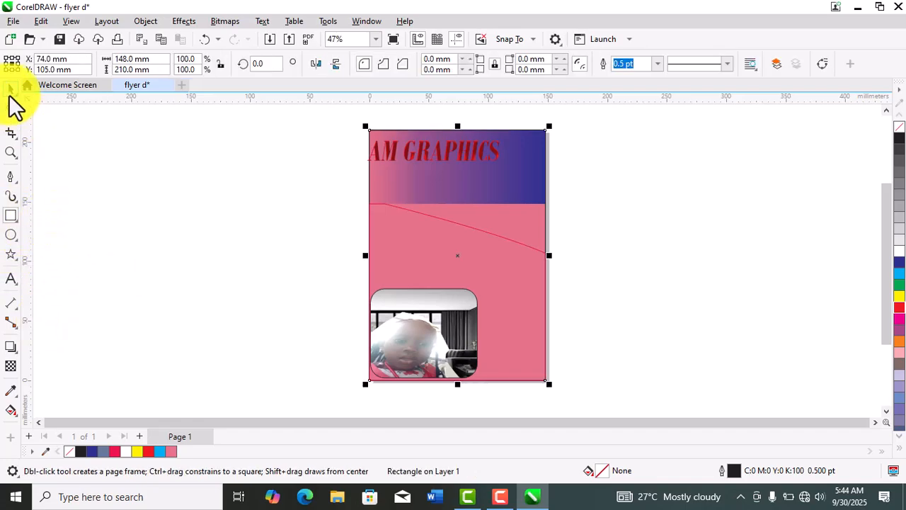
click(11, 91)
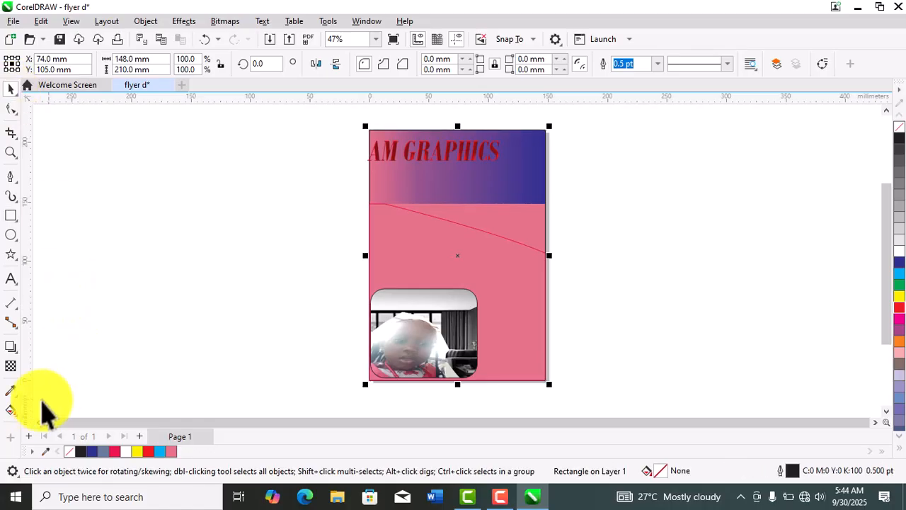
- Apply a short diagonal linear fountain fill to the red-outlined curve, running from its upper-left node down to the right with Interactive Fill
click(17, 420)
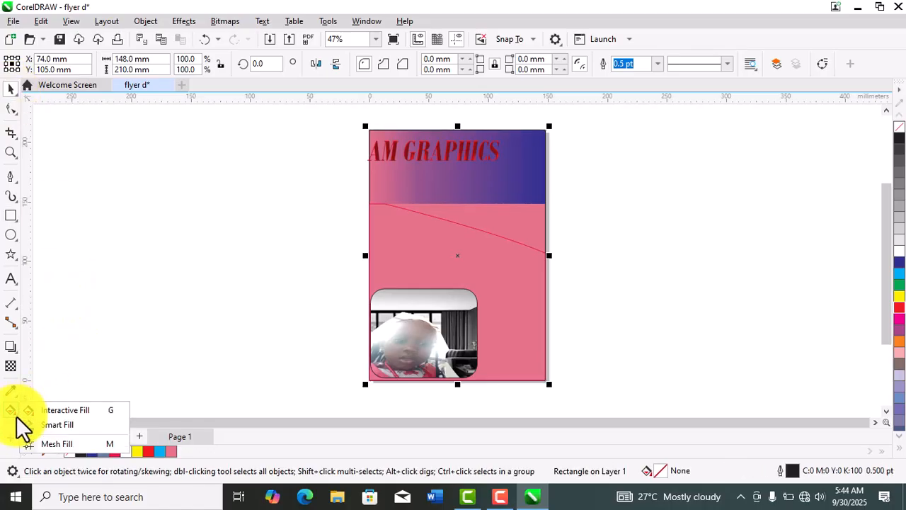
click(56, 411)
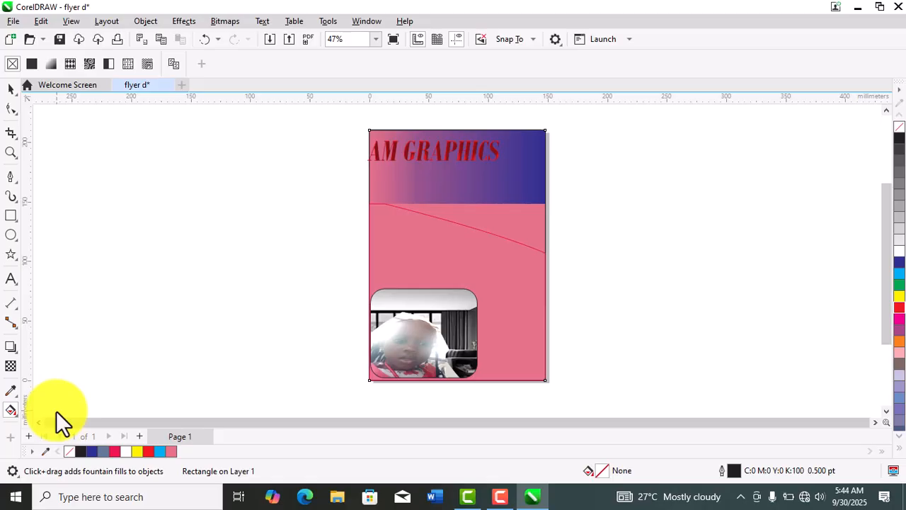
click(439, 258)
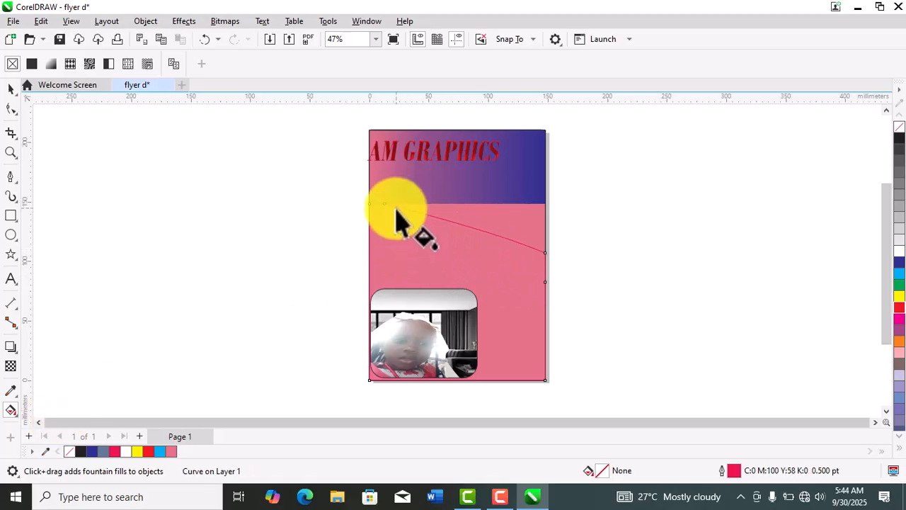
drag(385, 204, 420, 242)
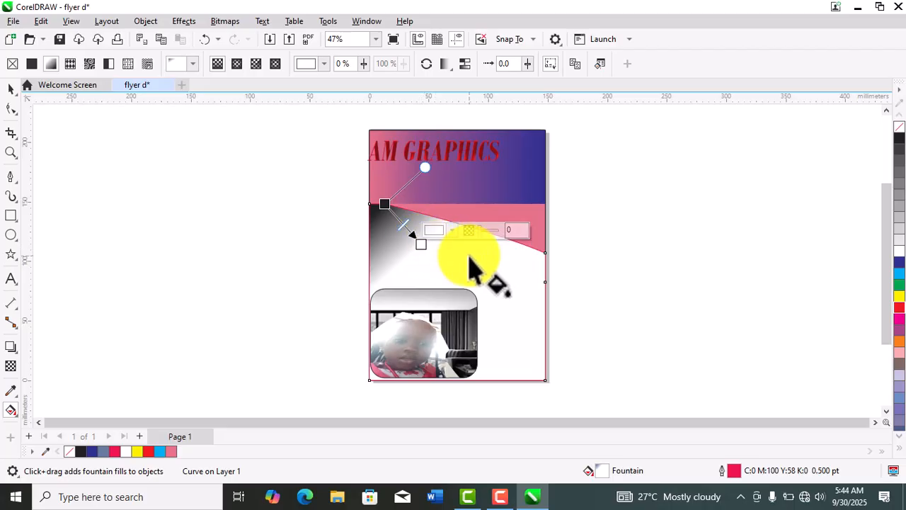
- Recolor the curve's fountain fill to run from slate blue to bright green and deselect the curve
click(453, 229)
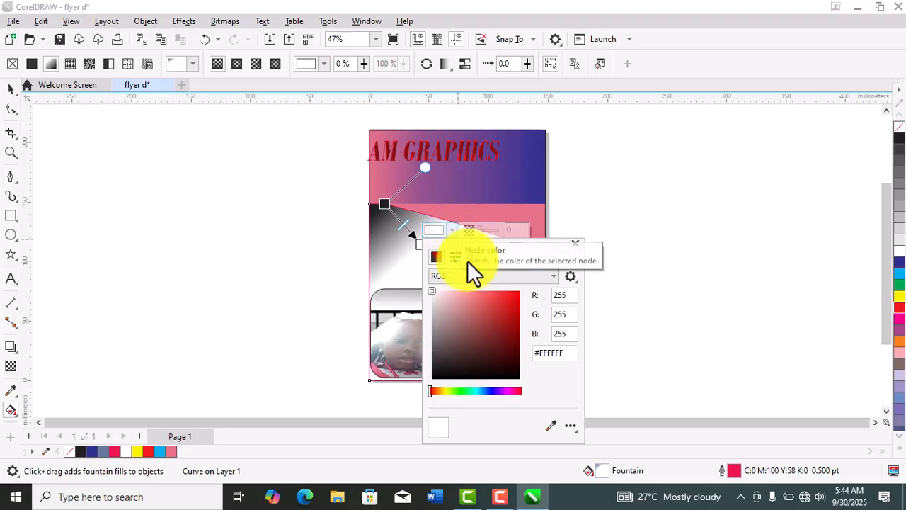
click(446, 390)
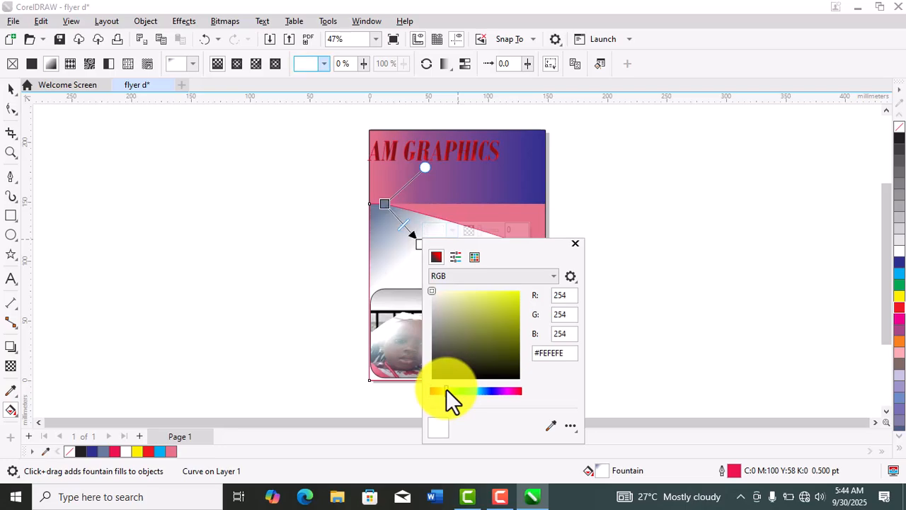
click(487, 390)
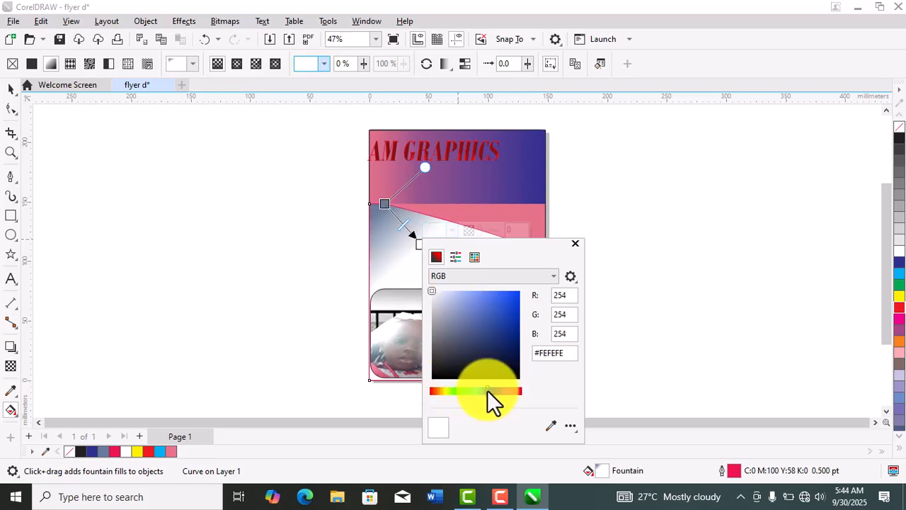
drag(477, 390, 458, 389)
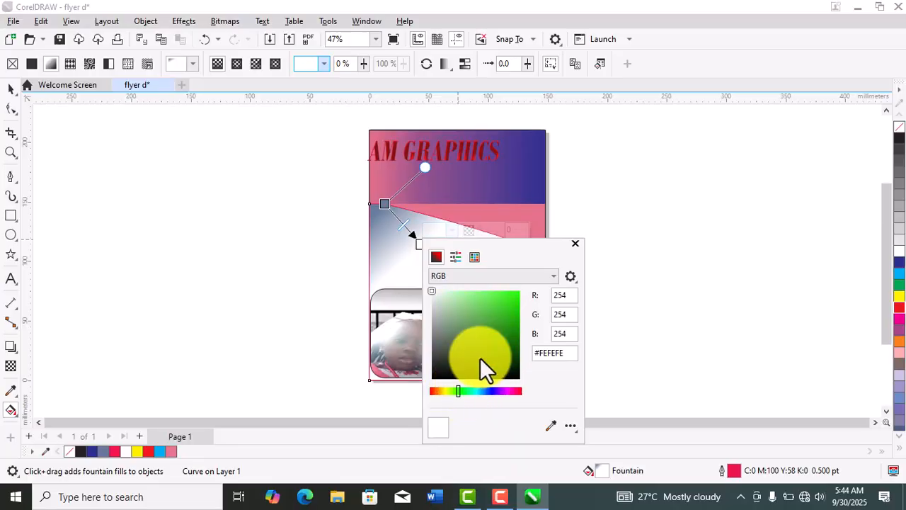
click(513, 295)
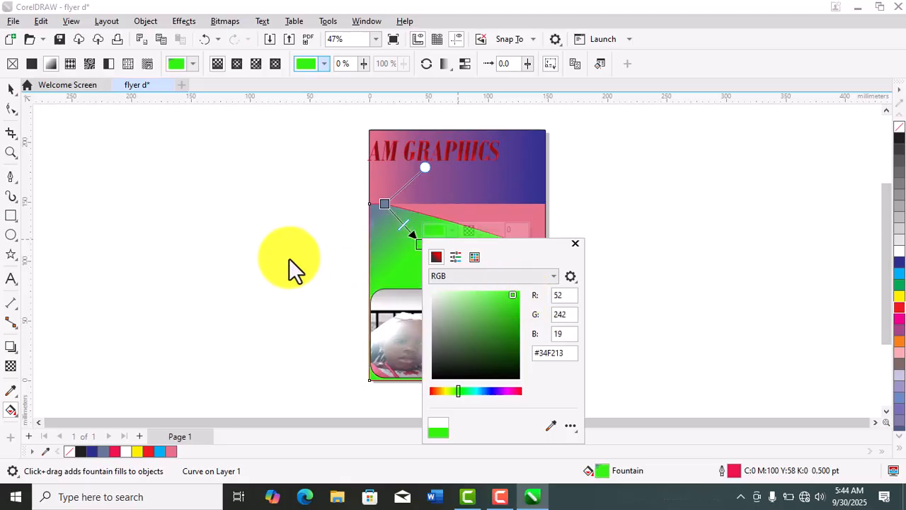
click(10, 89)
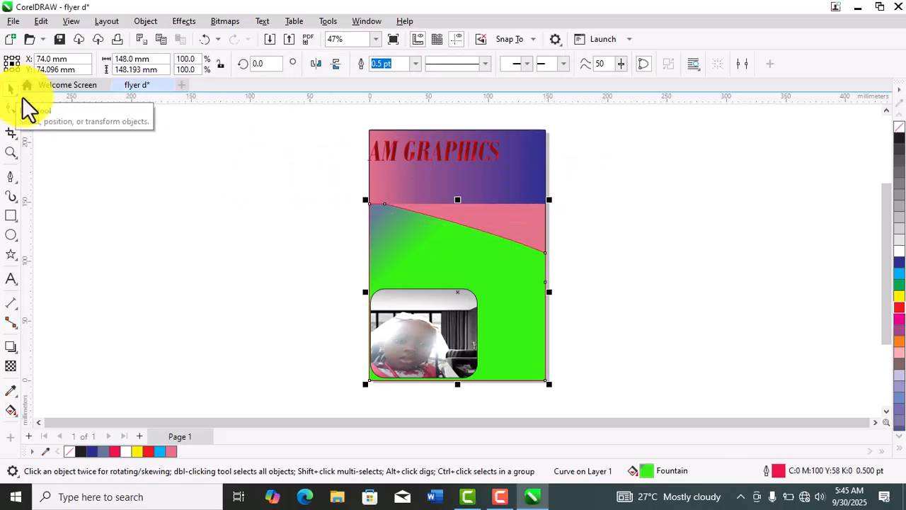
click(153, 180)
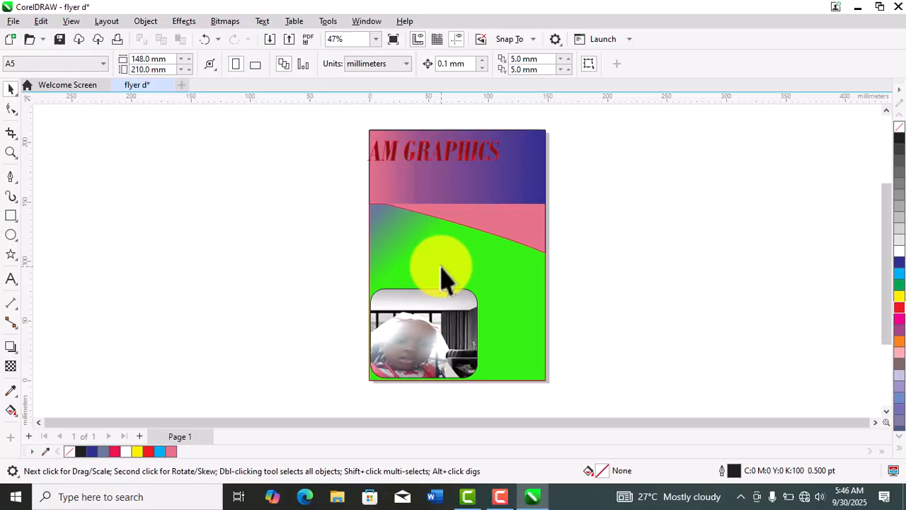
- Review the Save As settings and the available CorelDRAW file versions for the flyer, and leave without saving
click(13, 21)
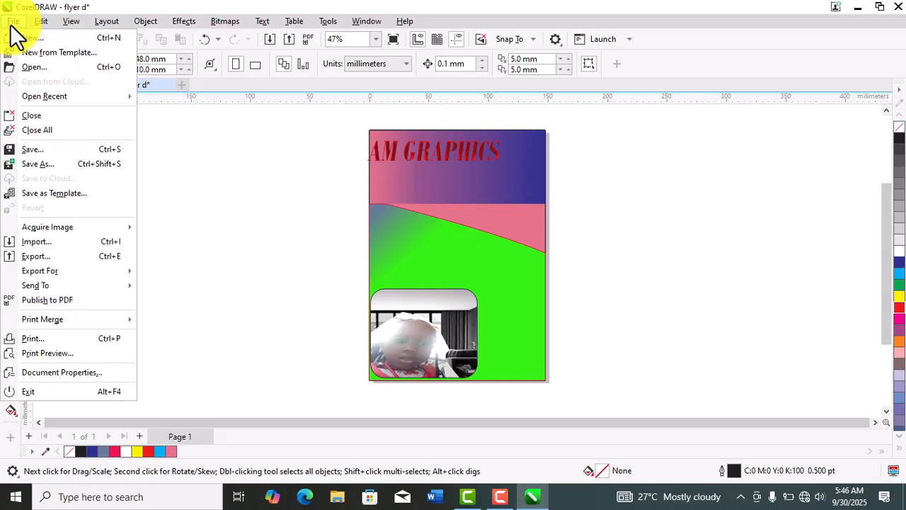
click(35, 163)
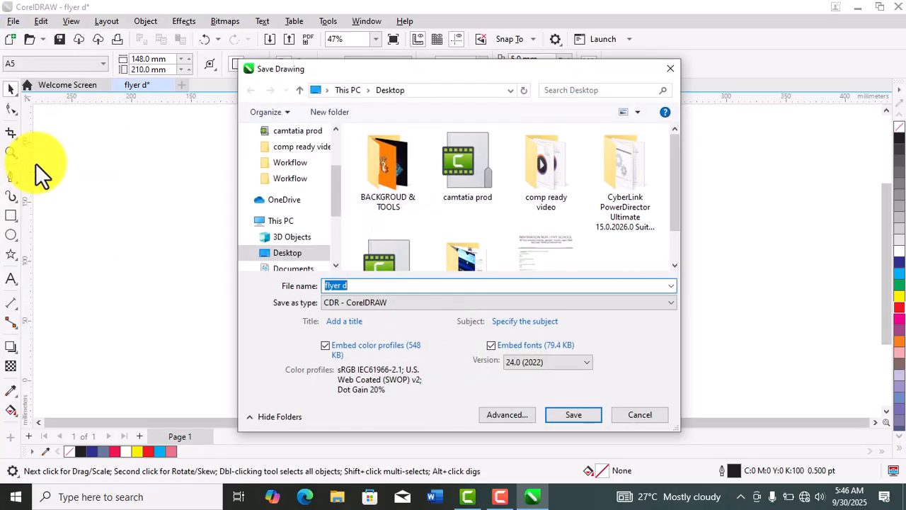
click(588, 363)
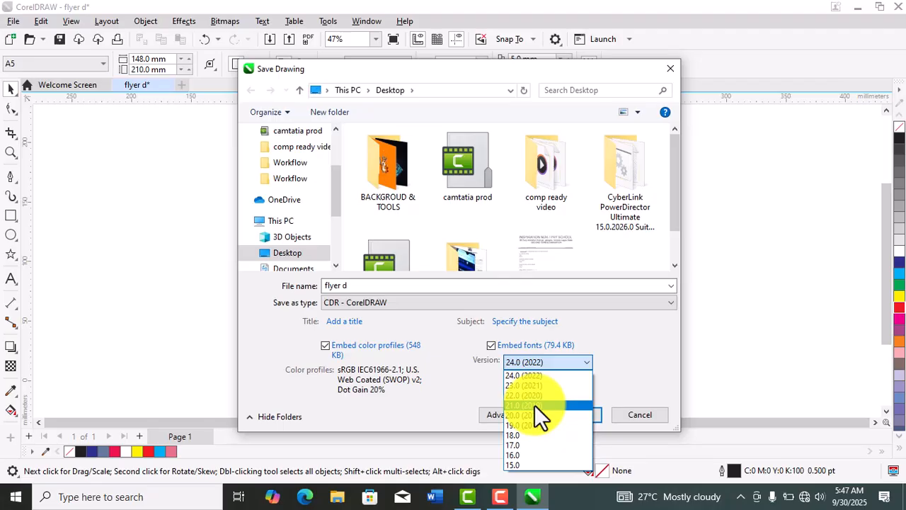
click(630, 381)
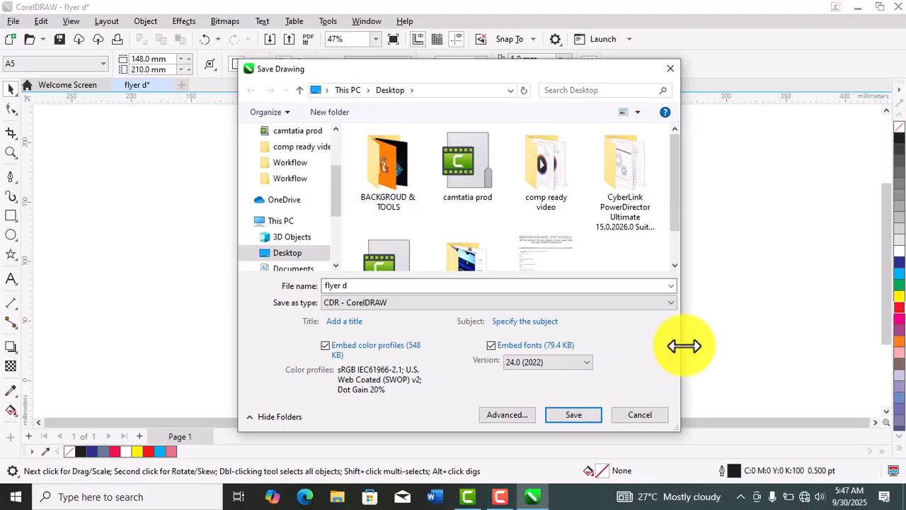
click(650, 411)
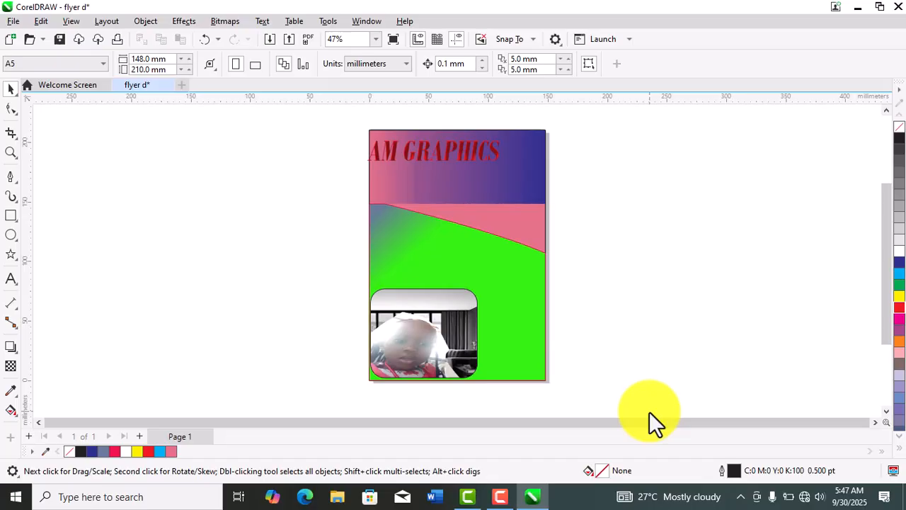